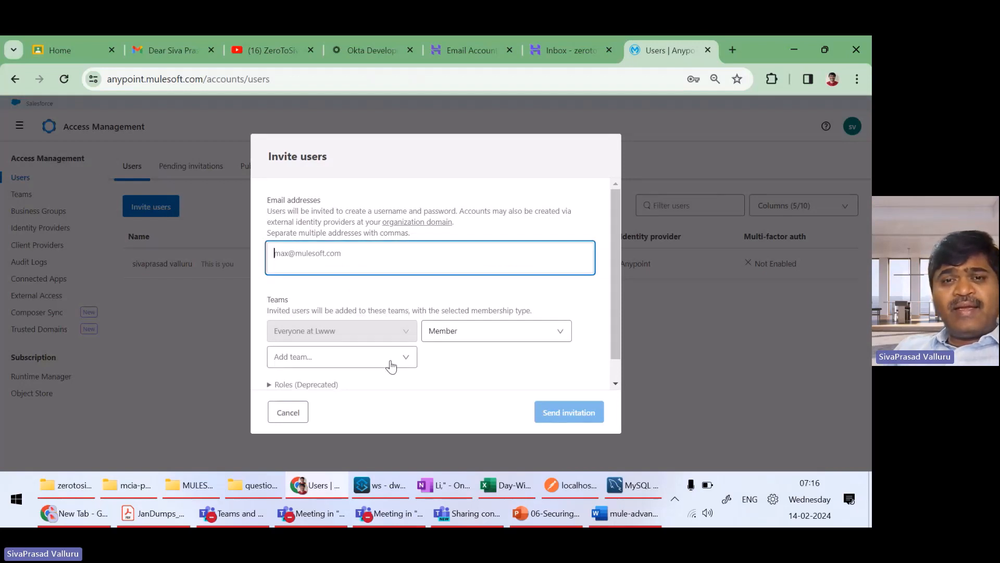
{"action": "left_click", "coordinate": [508, 336]}
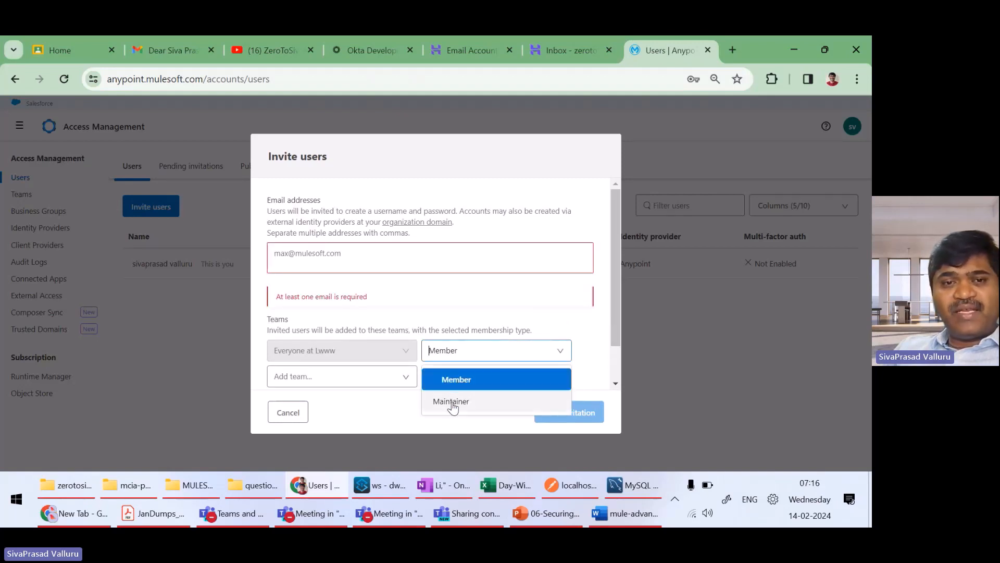
{"action": "left_click", "coordinate": [472, 296]}
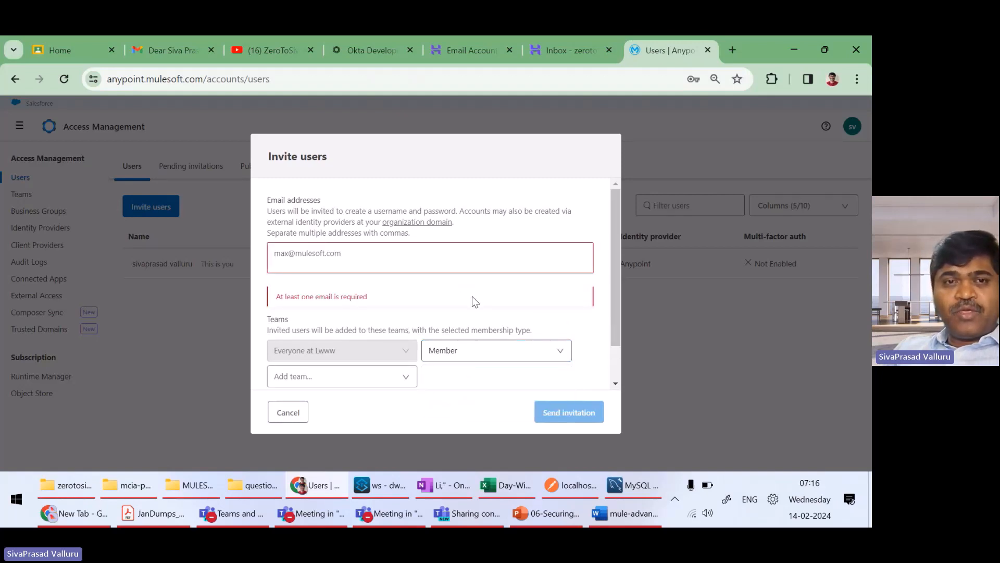
{"action": "left_click", "coordinate": [352, 252]}
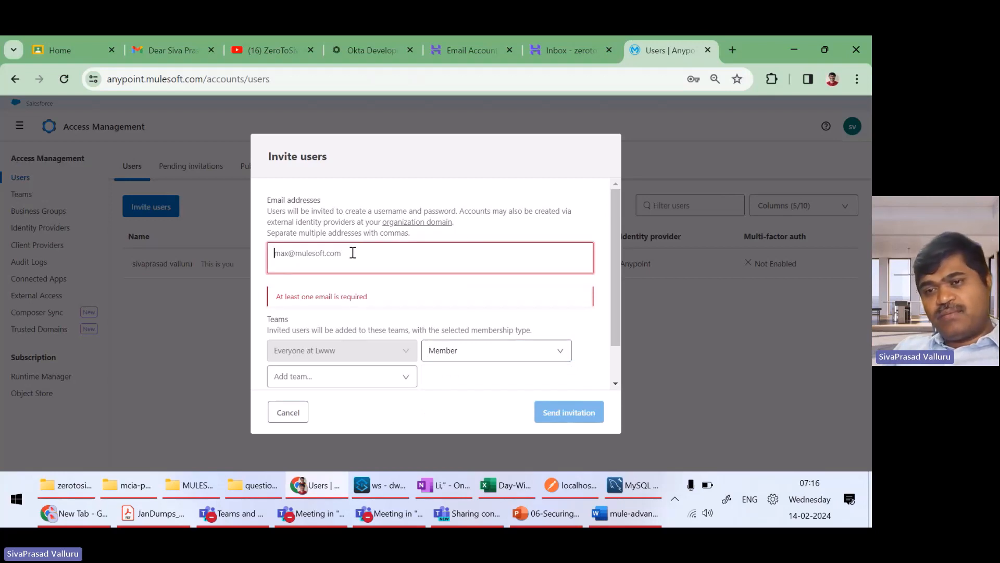
{"action": "left_click", "coordinate": [290, 414]}
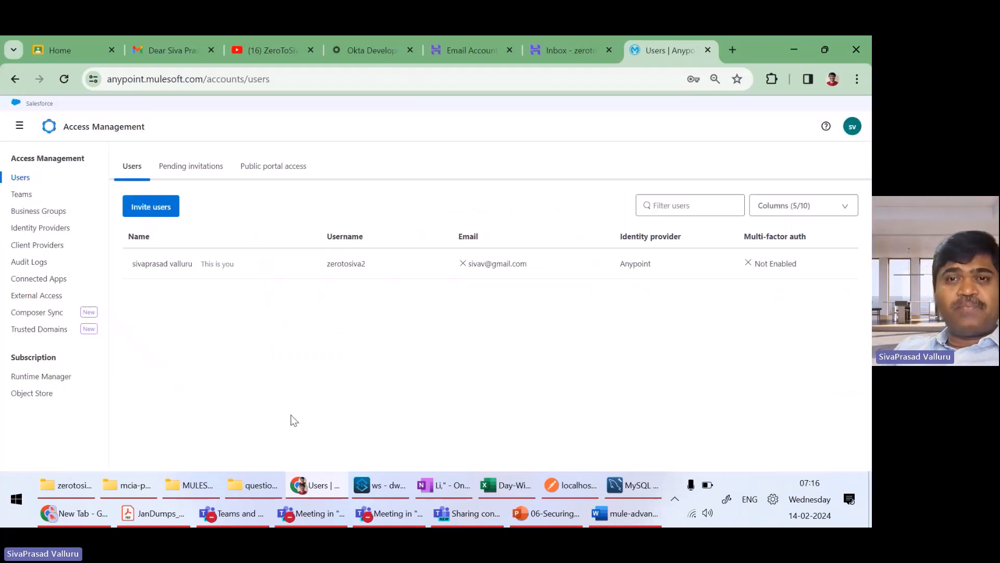
Create a team named sivabuteam with Everyone at Lwww as its parent team.
{"action": "left_click", "coordinate": [22, 196]}
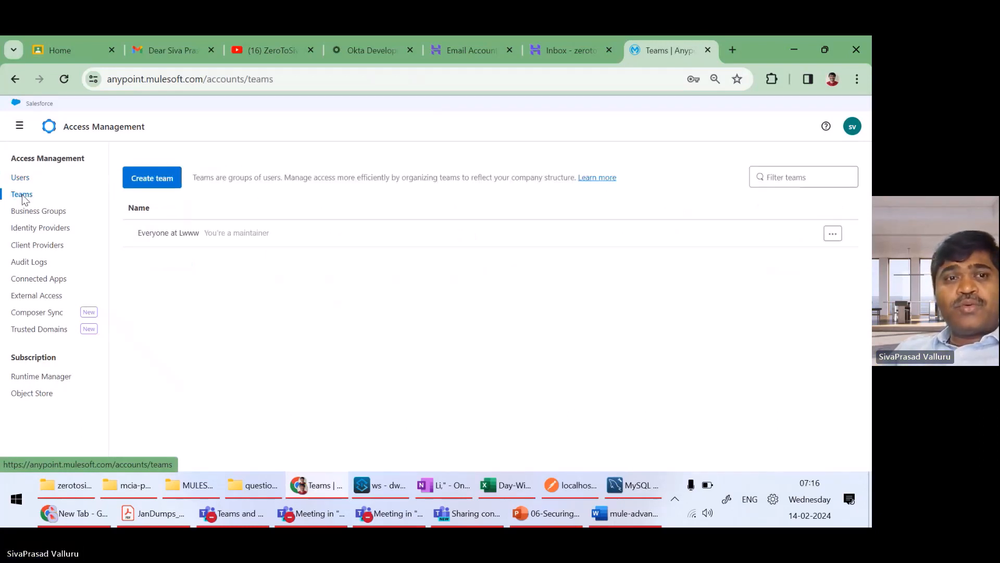
{"action": "left_click", "coordinate": [167, 180]}
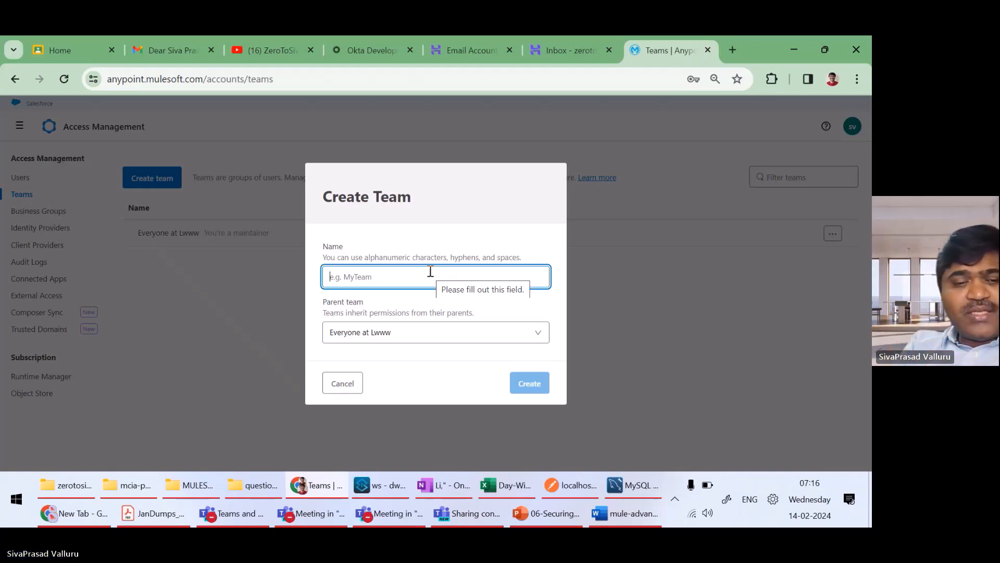
{"action": "type", "text": "sivabu"}
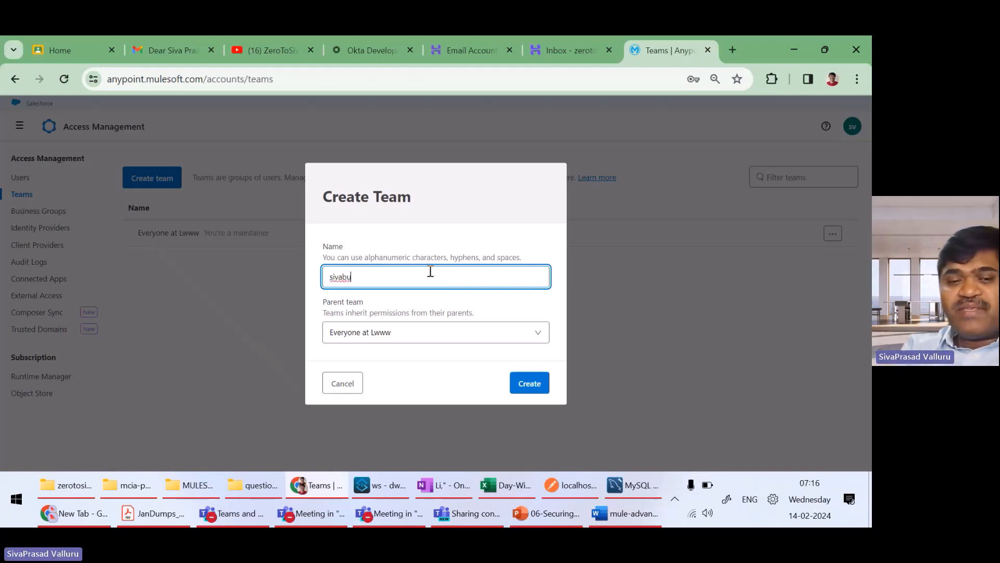
{"action": "type", "text": "team"}
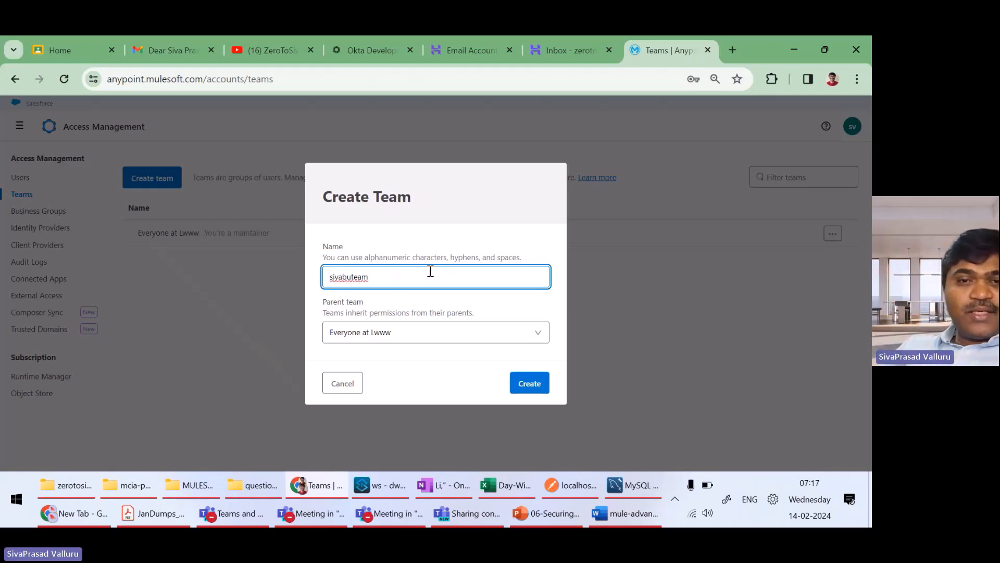
{"action": "left_click_drag", "start_coordinate": [389, 275], "coordinate": [311, 279]}
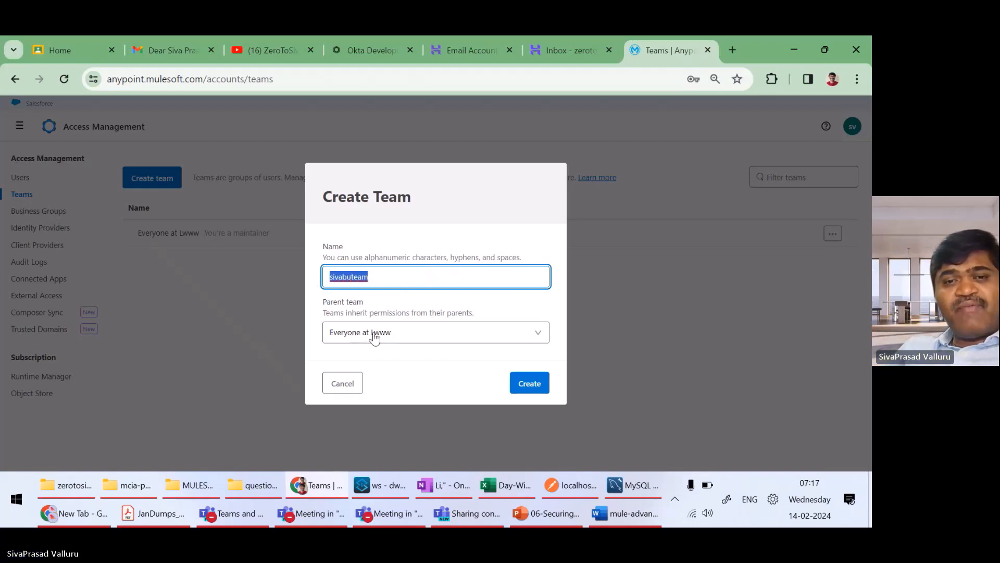
{"action": "left_click", "coordinate": [398, 337]}
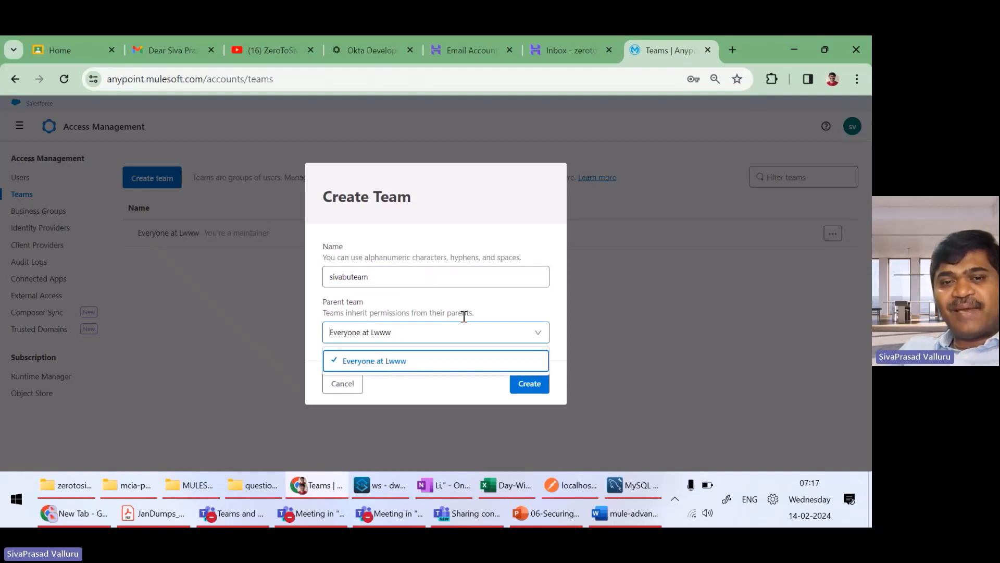
{"action": "left_click", "coordinate": [396, 364]}
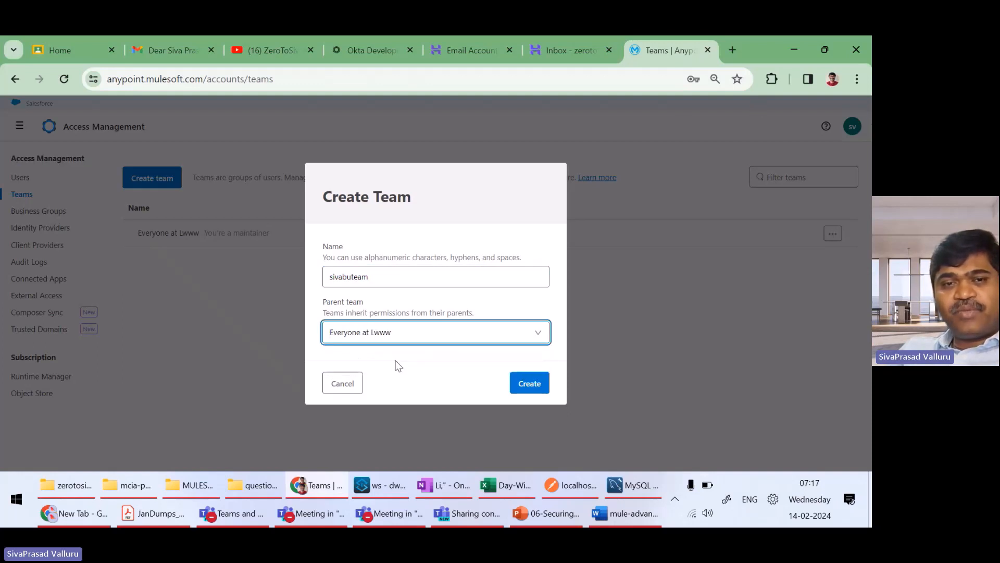
{"action": "left_click", "coordinate": [526, 384]}
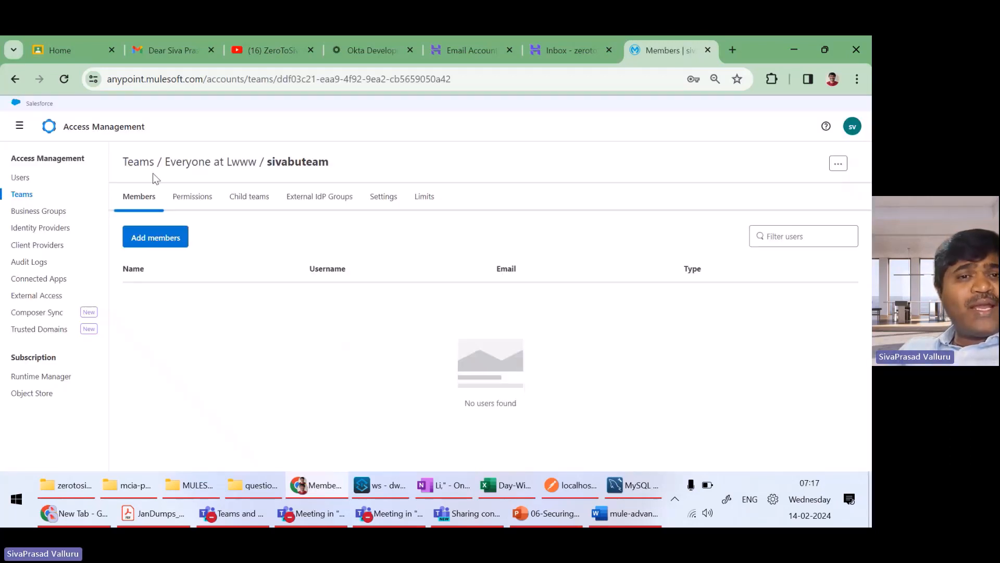
Add the existing organization user to sivabuteam with the Member type.
{"action": "left_click", "coordinate": [158, 241]}
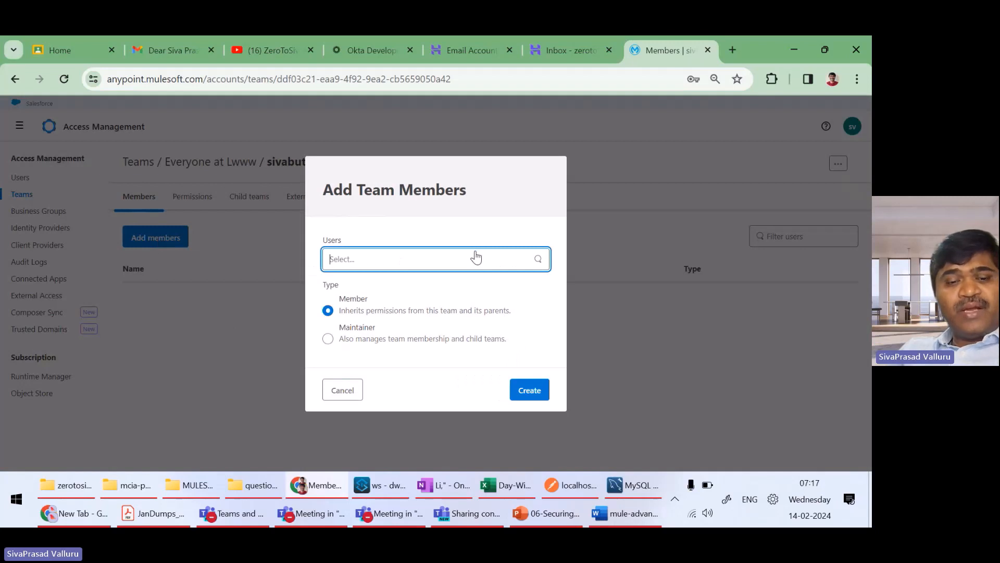
{"action": "type", "text": "si"}
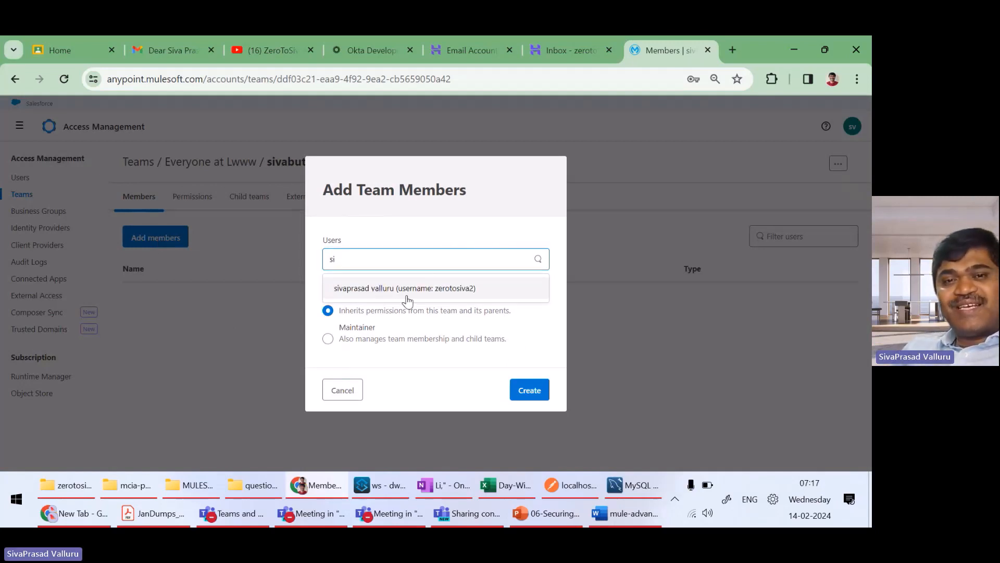
{"action": "left_click", "coordinate": [371, 292]}
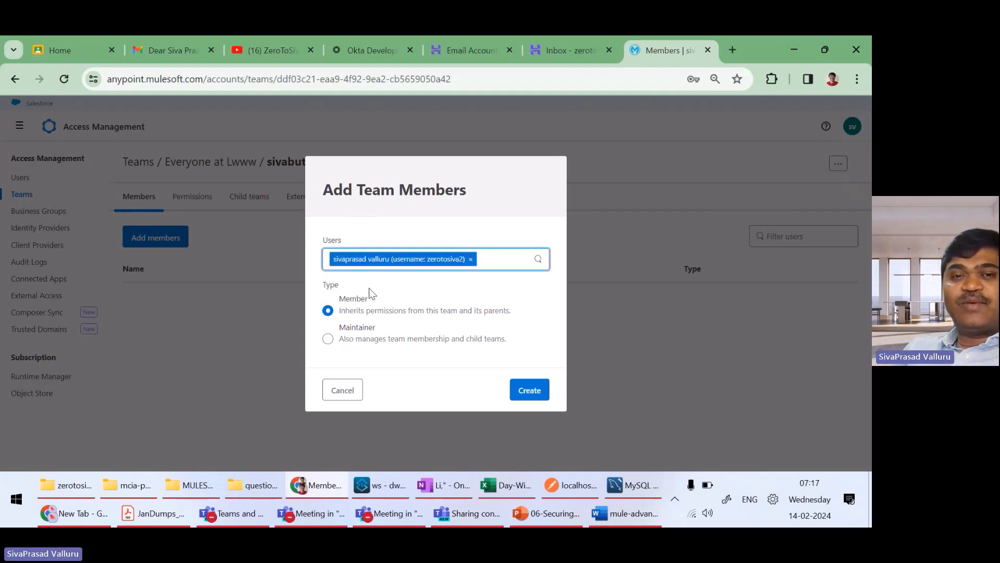
{"action": "left_click", "coordinate": [534, 390]}
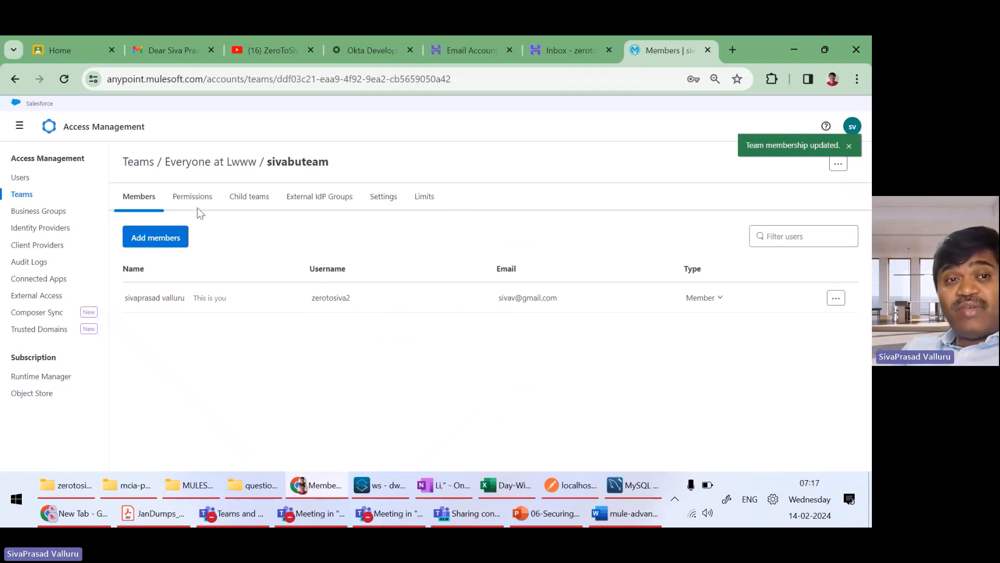
Start adding permissions to sivabuteam, selecting Cloudhub Network Viewer and Read Runtime Fabrics under Runtime Manager.
{"action": "left_click", "coordinate": [195, 202]}
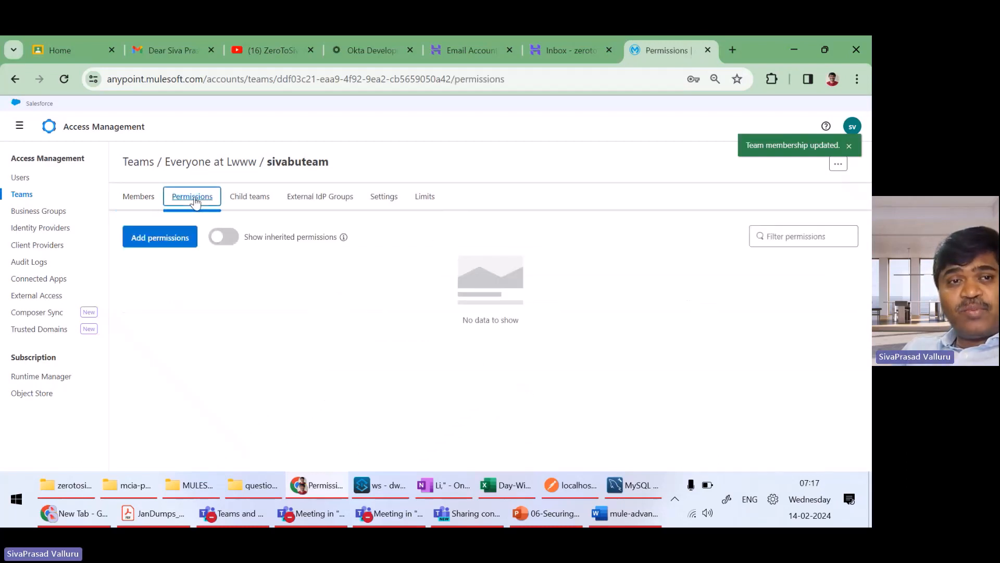
{"action": "left_click", "coordinate": [162, 238]}
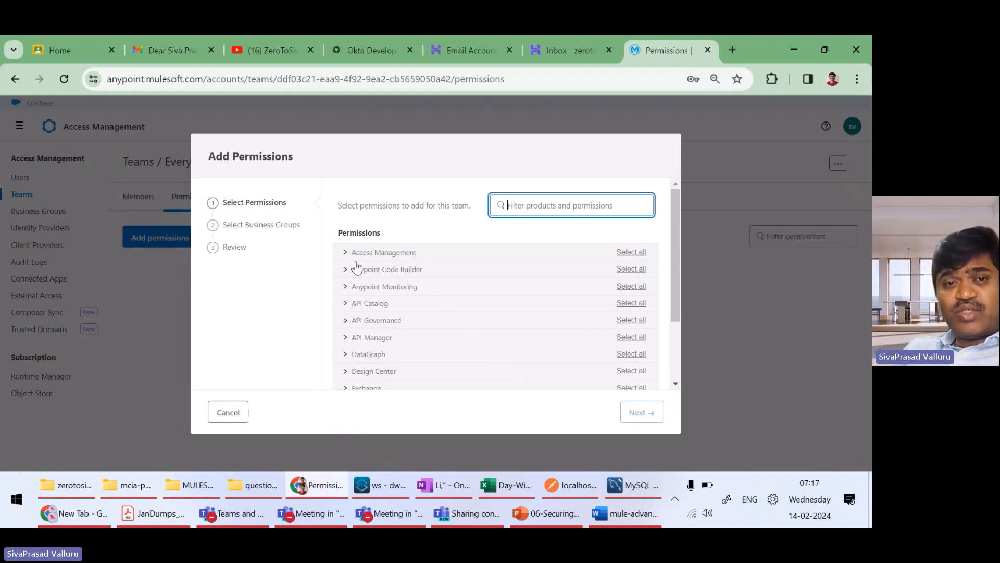
{"action": "scroll", "coordinate": [377, 321], "scroll_direction": "down", "scroll_amount": 3}
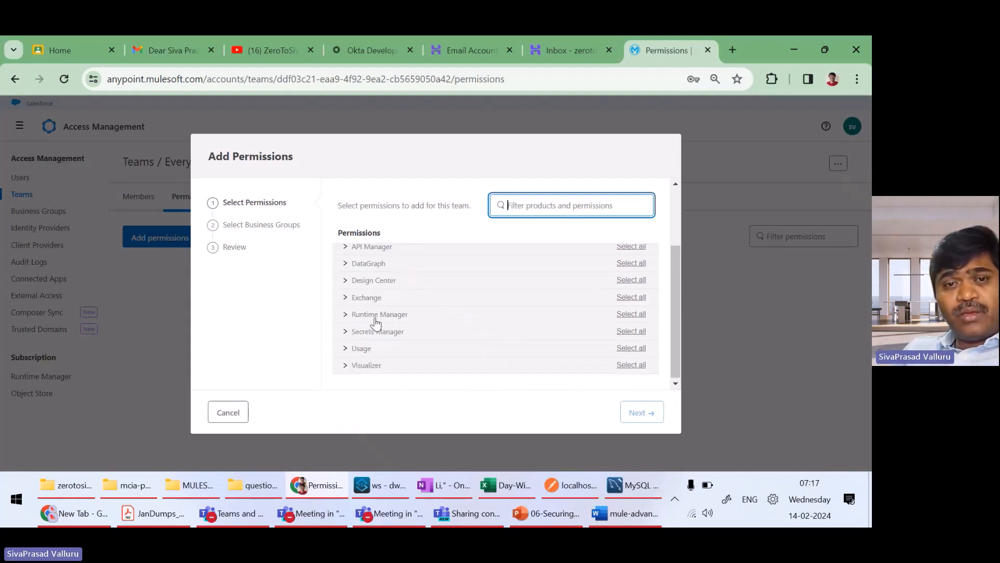
{"action": "left_click", "coordinate": [346, 315]}
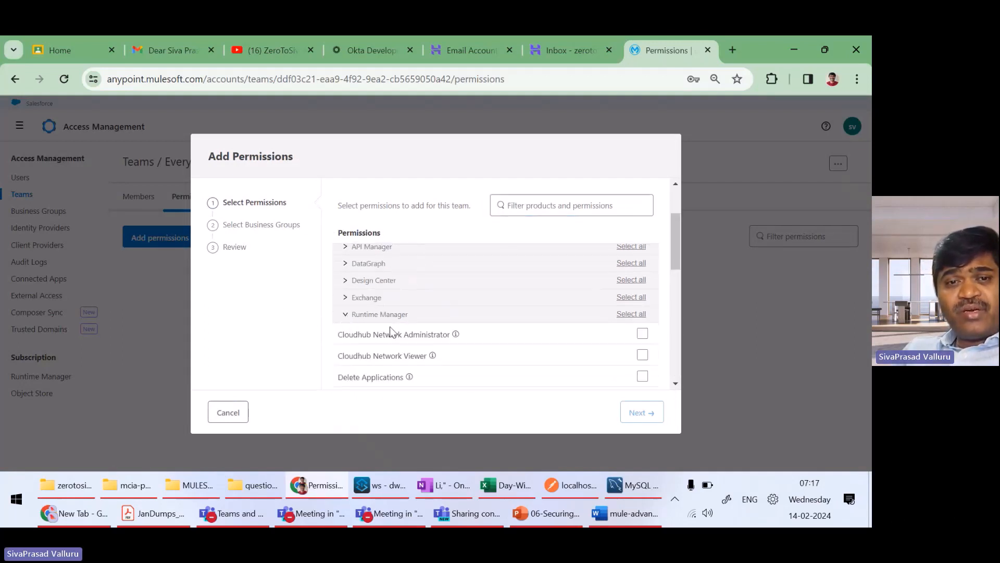
{"action": "scroll", "coordinate": [386, 354], "scroll_direction": "down", "scroll_amount": 2}
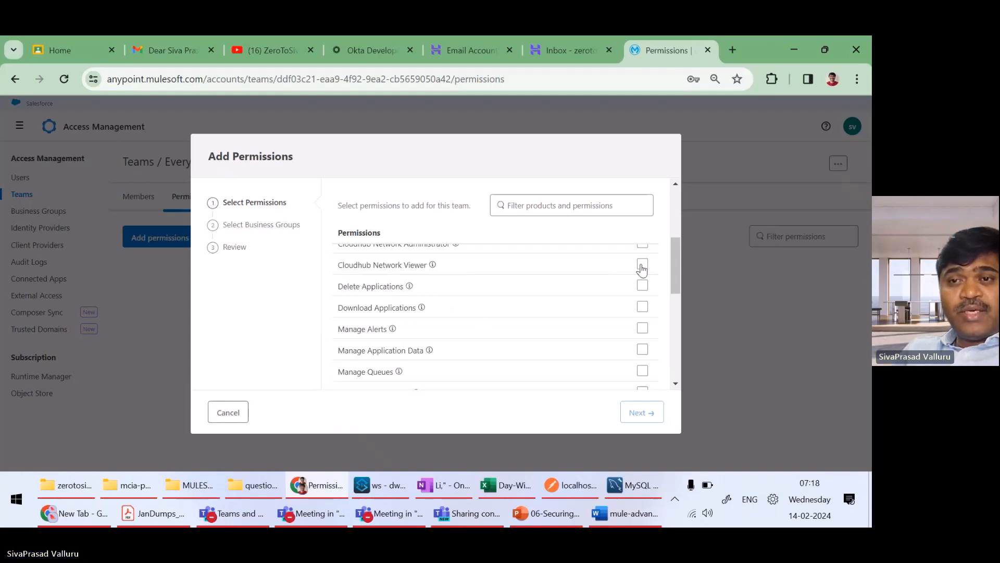
{"action": "left_click", "coordinate": [643, 267]}
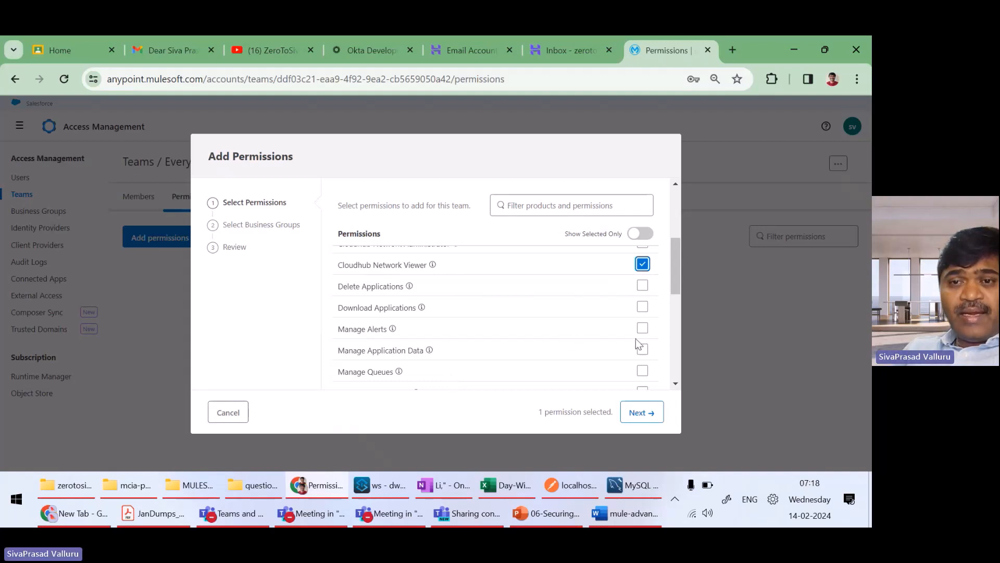
{"action": "scroll", "coordinate": [453, 339], "scroll_direction": "down", "scroll_amount": 2}
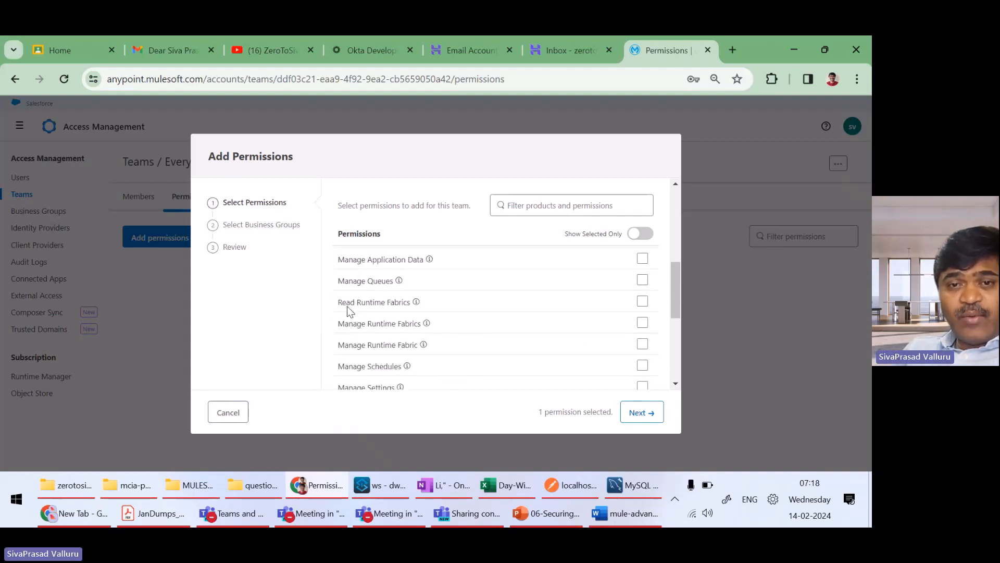
{"action": "left_click", "coordinate": [645, 304]}
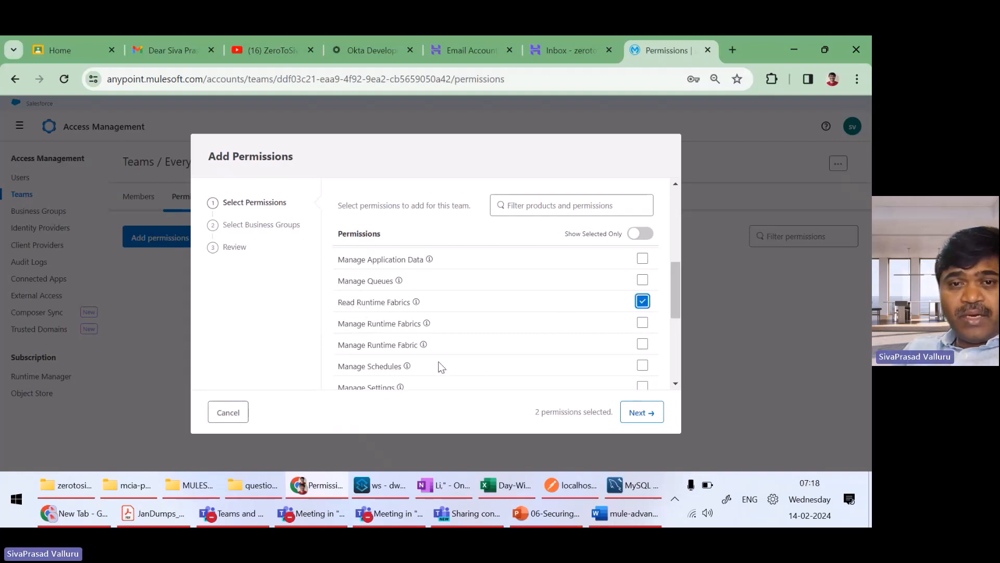
Select the Read Alerts, Read Applications and Read Servers permissions under Runtime Manager for the team.
{"action": "scroll", "coordinate": [438, 363], "scroll_direction": "down", "scroll_amount": 2}
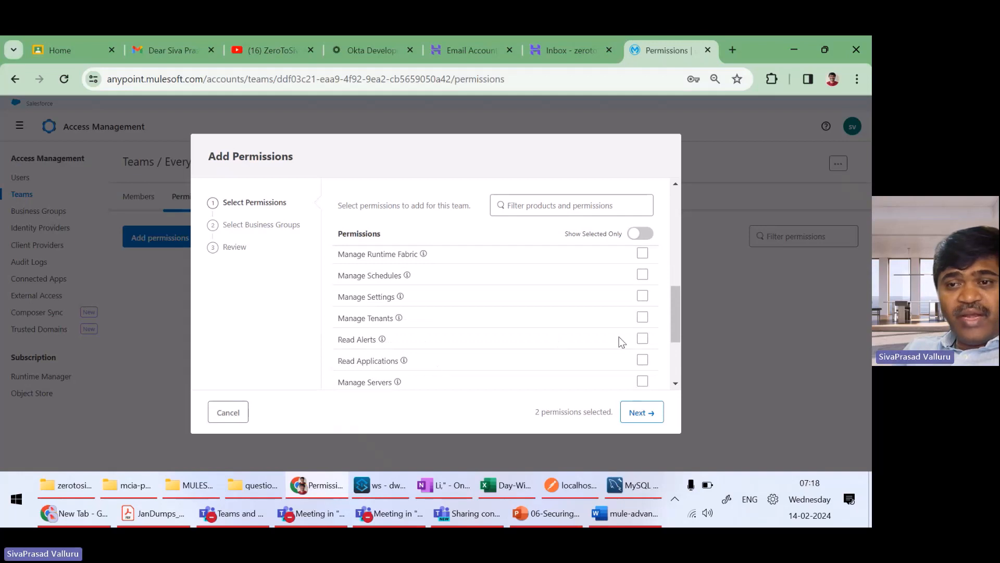
{"action": "left_click", "coordinate": [642, 339]}
{"action": "left_click", "coordinate": [643, 360]}
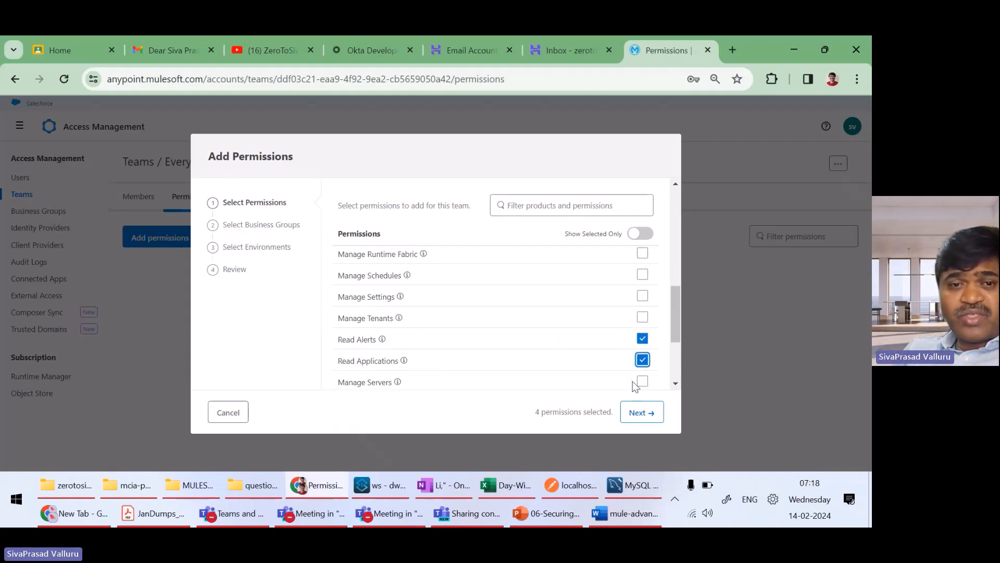
{"action": "scroll", "coordinate": [525, 357], "scroll_direction": "down", "scroll_amount": 2}
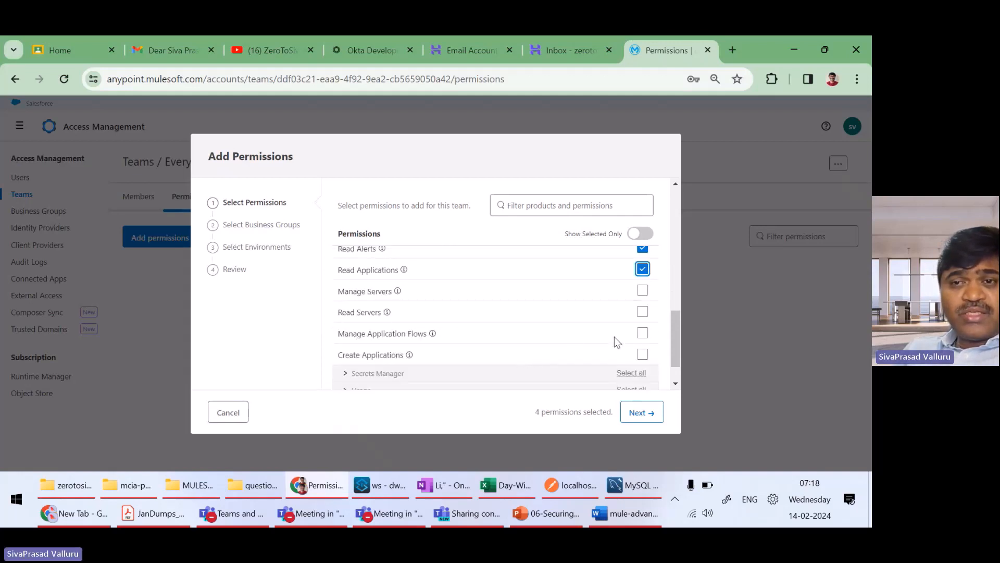
{"action": "left_click", "coordinate": [642, 312]}
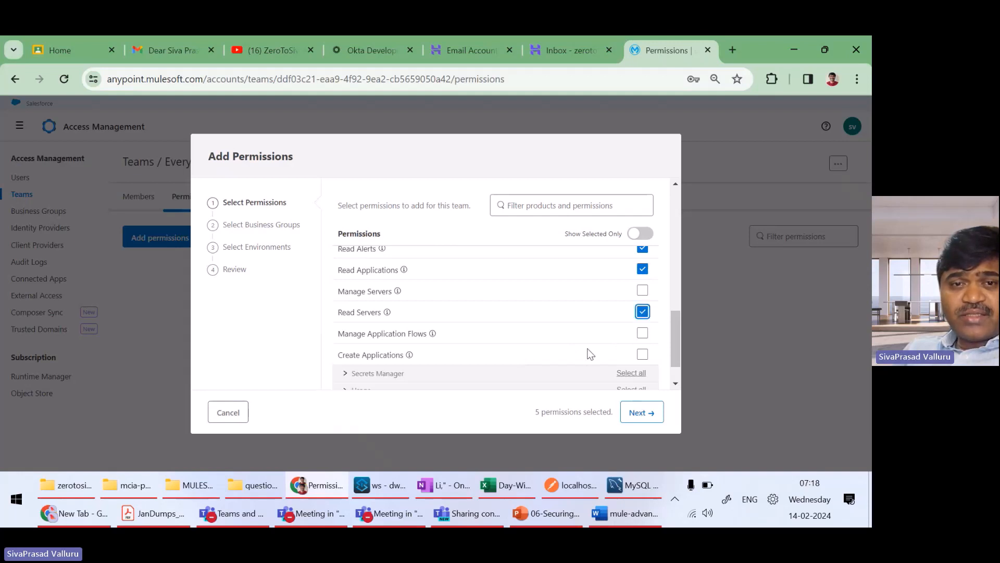
Review the Runtime Manager permissions, collapse that group and select Design Center Viewer under Design Center.
{"action": "scroll", "coordinate": [573, 334], "scroll_direction": "down", "scroll_amount": 1}
{"action": "mouse_move", "coordinate": [413, 316]}
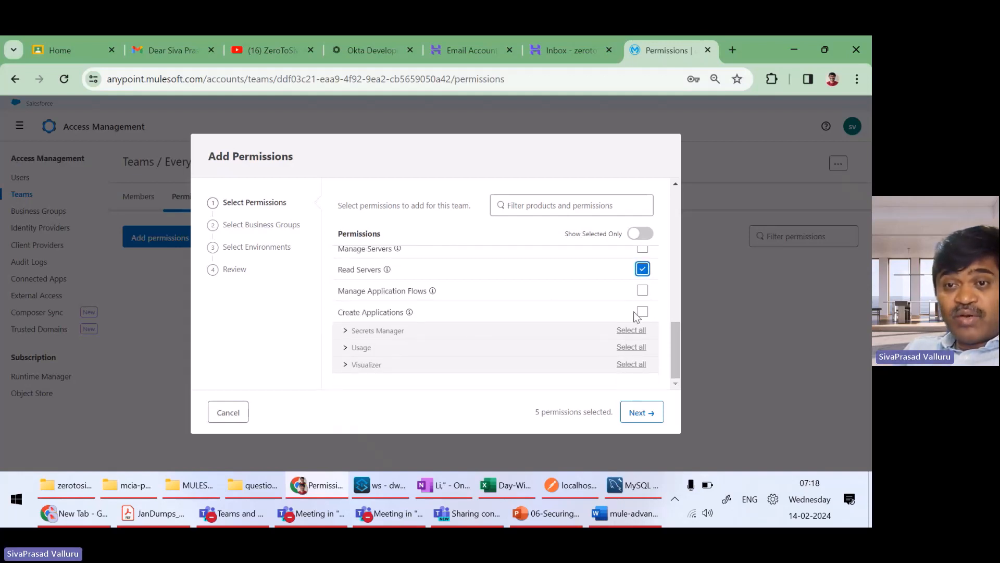
{"action": "scroll", "coordinate": [519, 284], "scroll_direction": "up", "scroll_amount": 5}
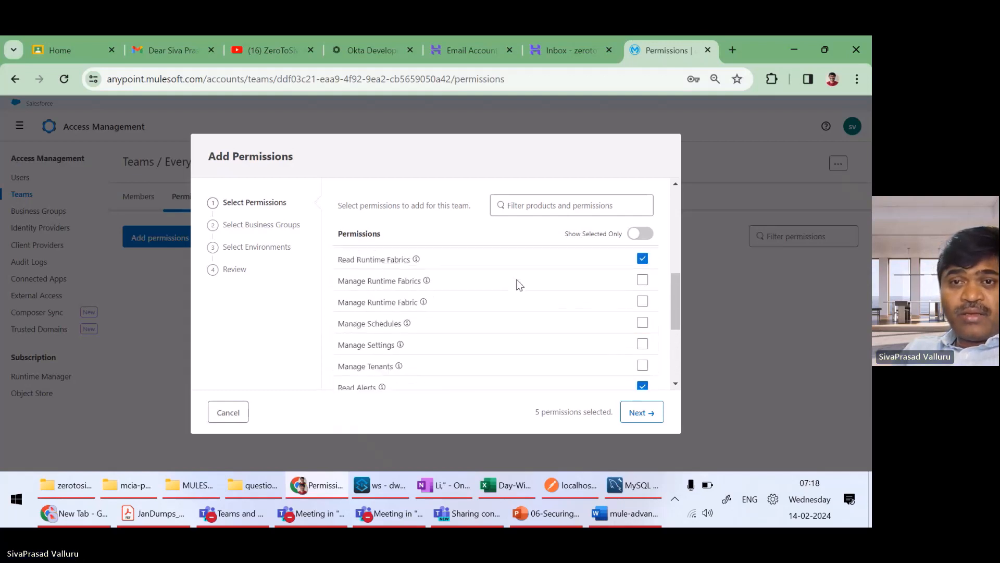
{"action": "scroll", "coordinate": [519, 284], "scroll_direction": "up", "scroll_amount": 2}
{"action": "scroll", "coordinate": [519, 284], "scroll_direction": "up", "scroll_amount": 2}
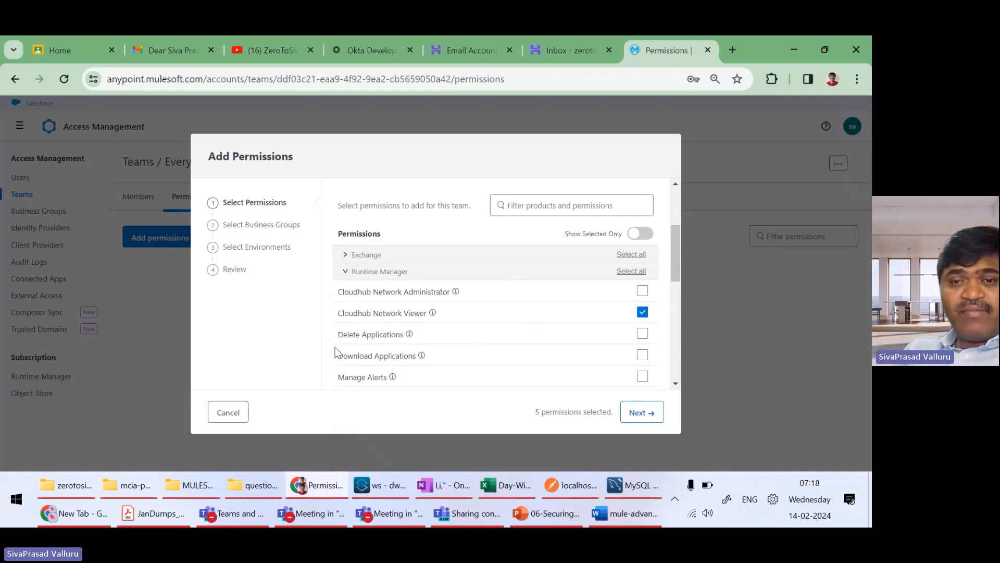
{"action": "mouse_move", "coordinate": [388, 340]}
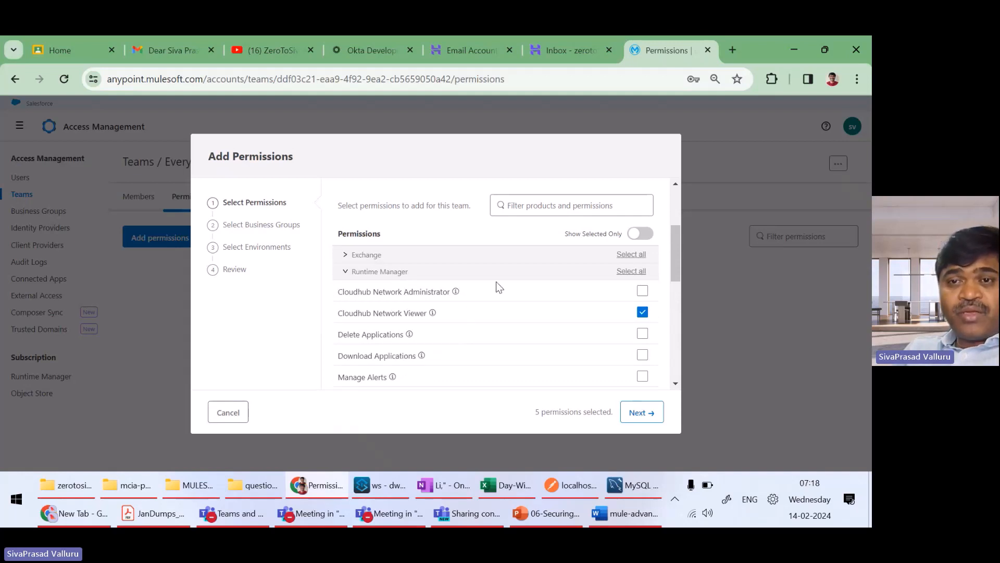
{"action": "left_click", "coordinate": [346, 272]}
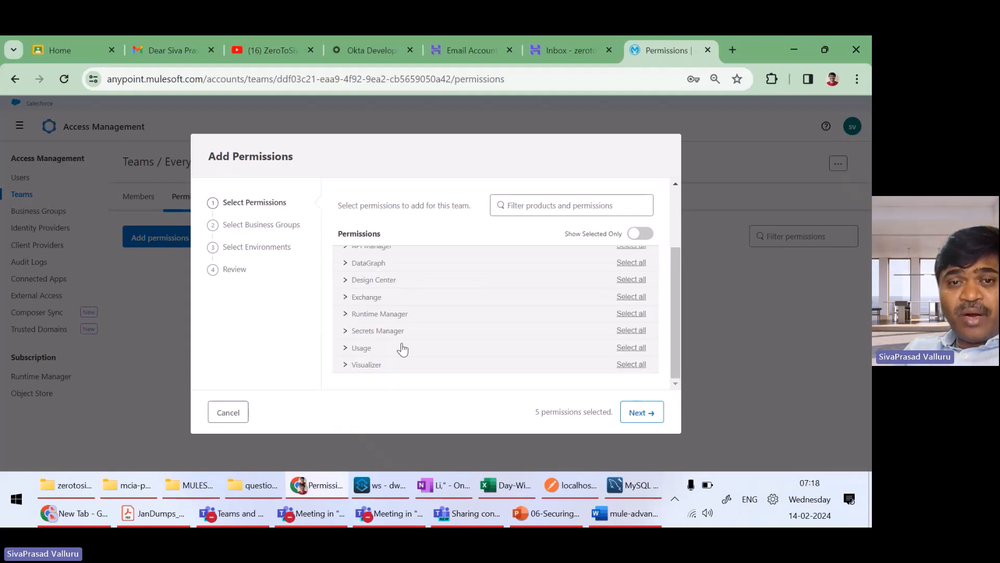
{"action": "left_click", "coordinate": [345, 282]}
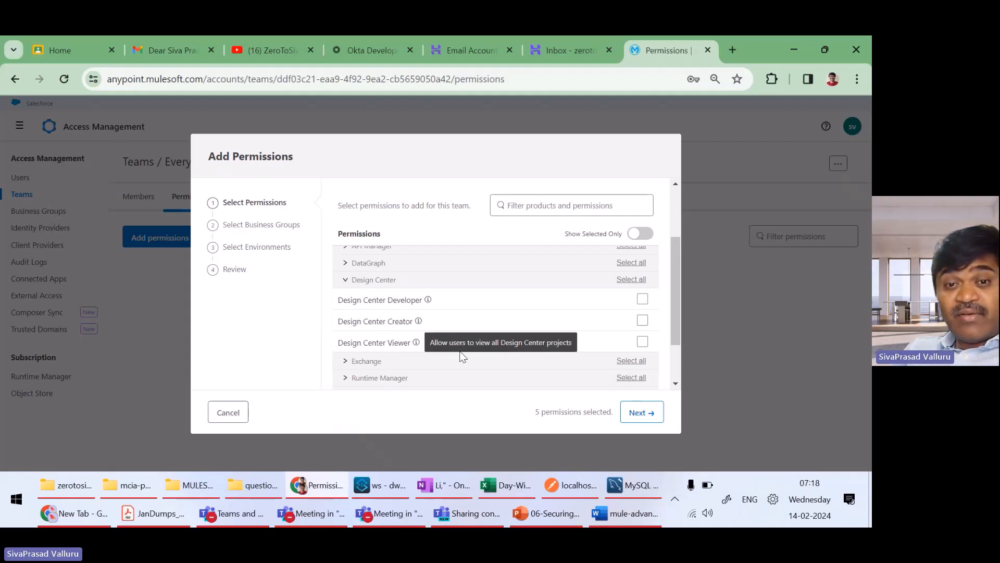
{"action": "left_click", "coordinate": [643, 343]}
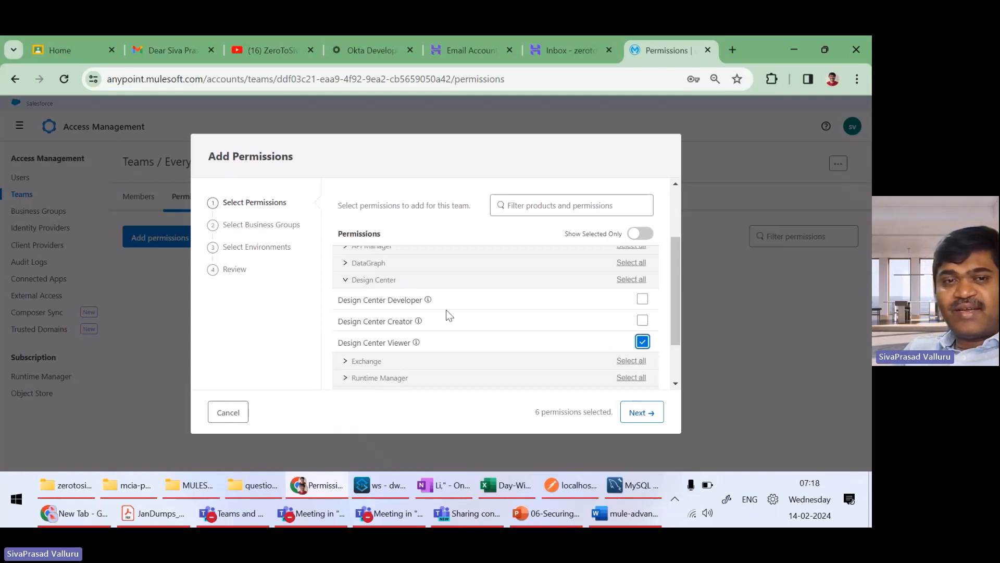
Apply the selected permissions to business group bg1 in the Sandbox environment and save them to the team.
{"action": "scroll", "coordinate": [446, 309], "scroll_direction": "up", "scroll_amount": 3}
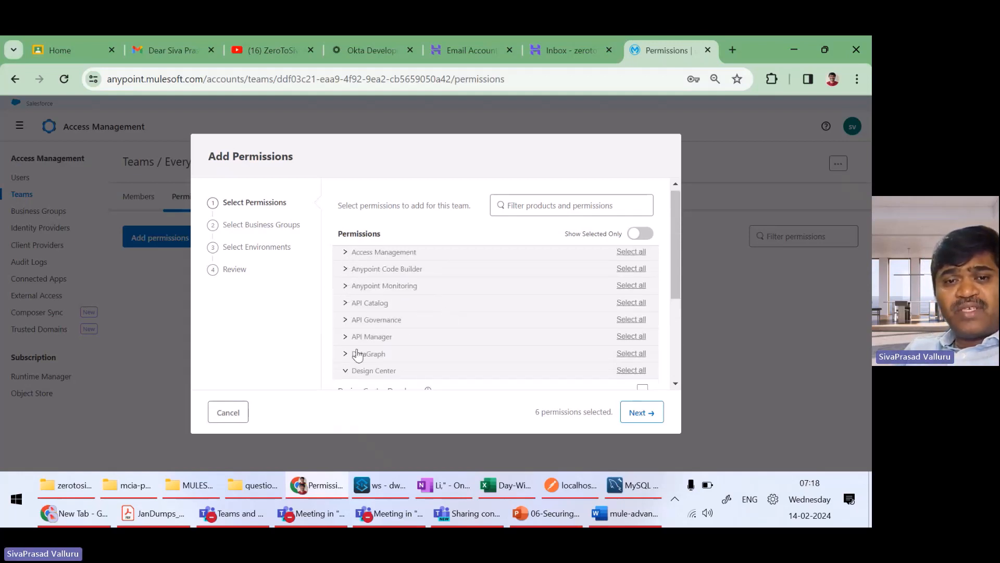
{"action": "left_click", "coordinate": [641, 412]}
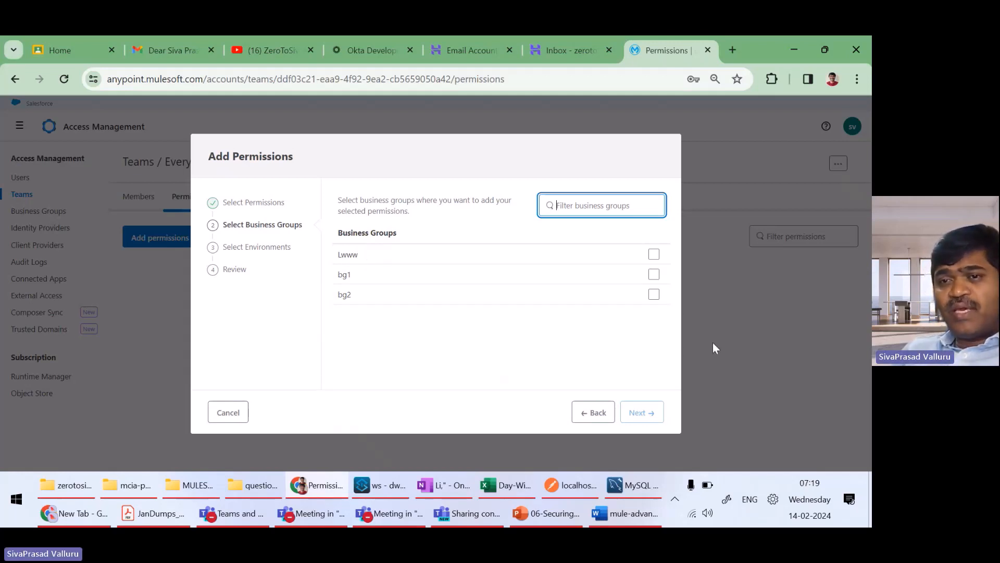
{"action": "left_click", "coordinate": [655, 275]}
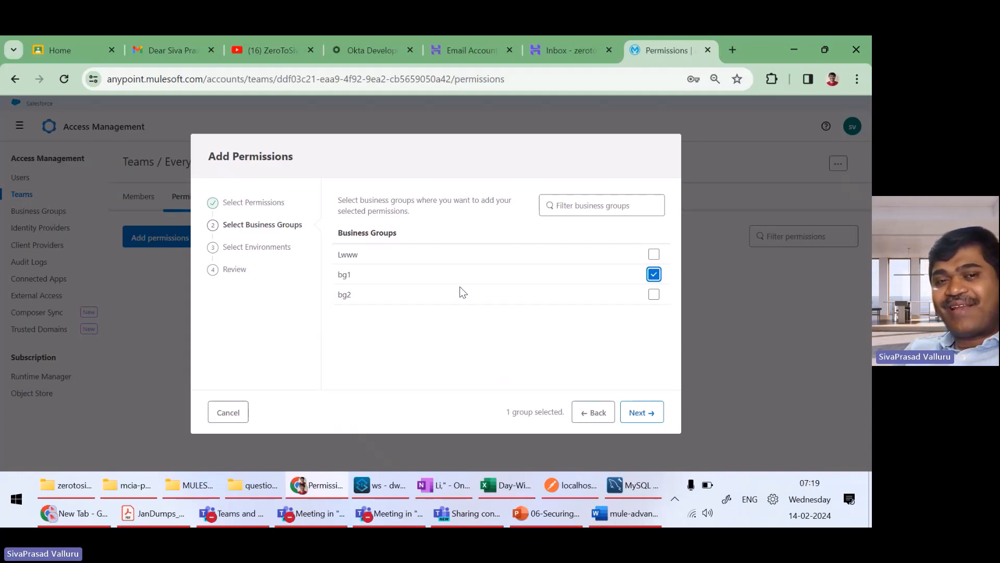
{"action": "left_click", "coordinate": [640, 412]}
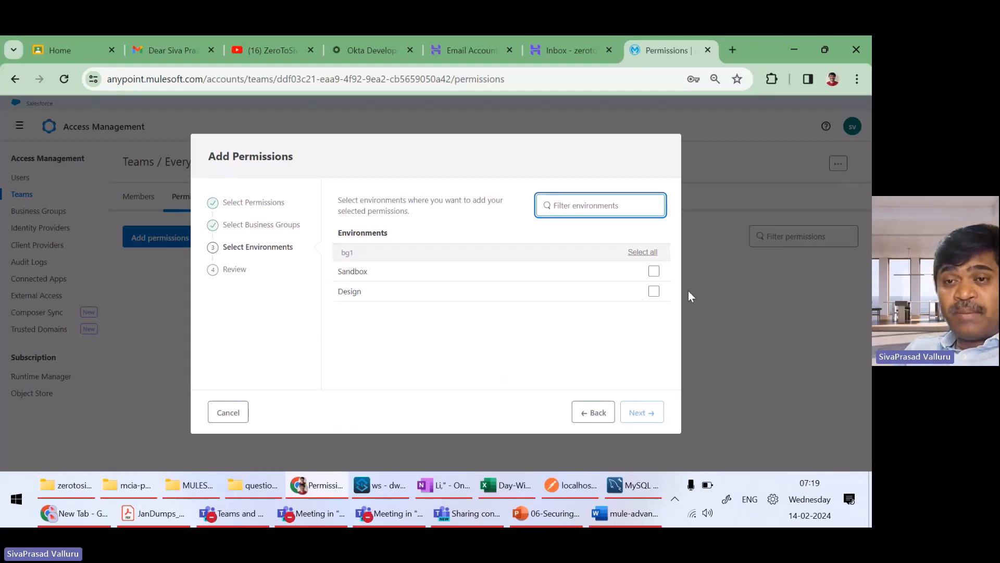
{"action": "left_click", "coordinate": [654, 272]}
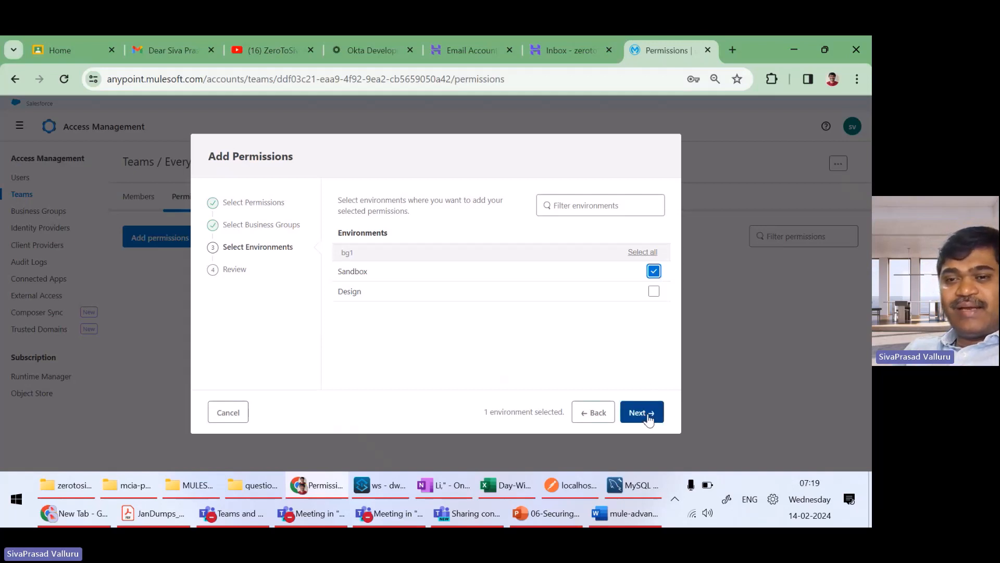
{"action": "left_click", "coordinate": [648, 415]}
{"action": "left_click", "coordinate": [649, 415]}
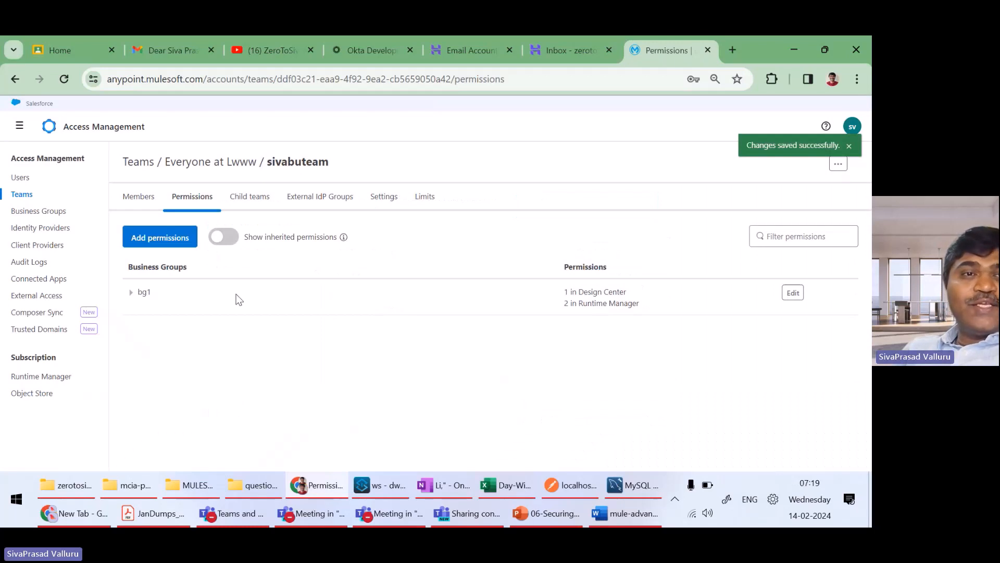
Delete the bg1 business group, confirming with its name bg1.
{"action": "left_click", "coordinate": [28, 196]}
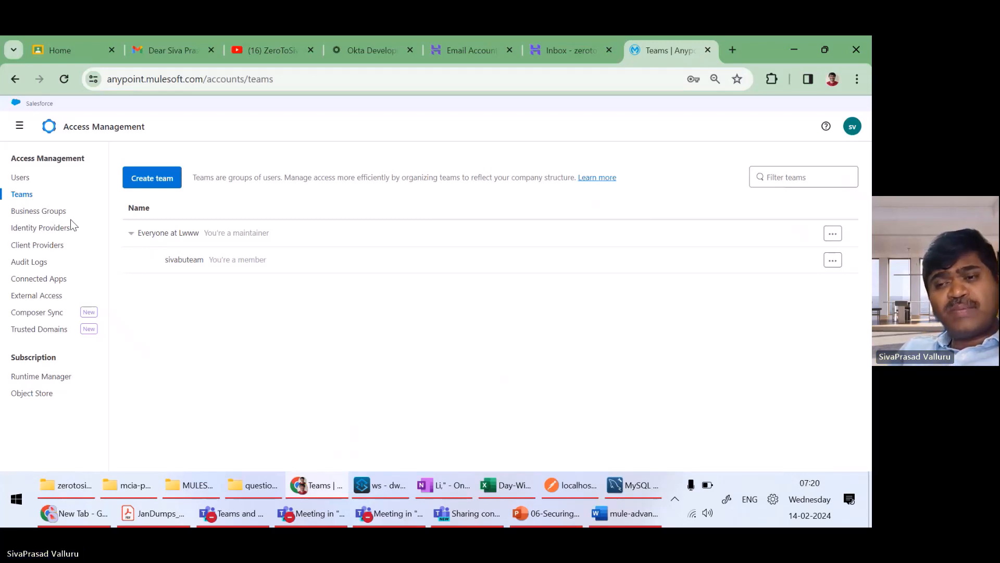
{"action": "left_click", "coordinate": [54, 216]}
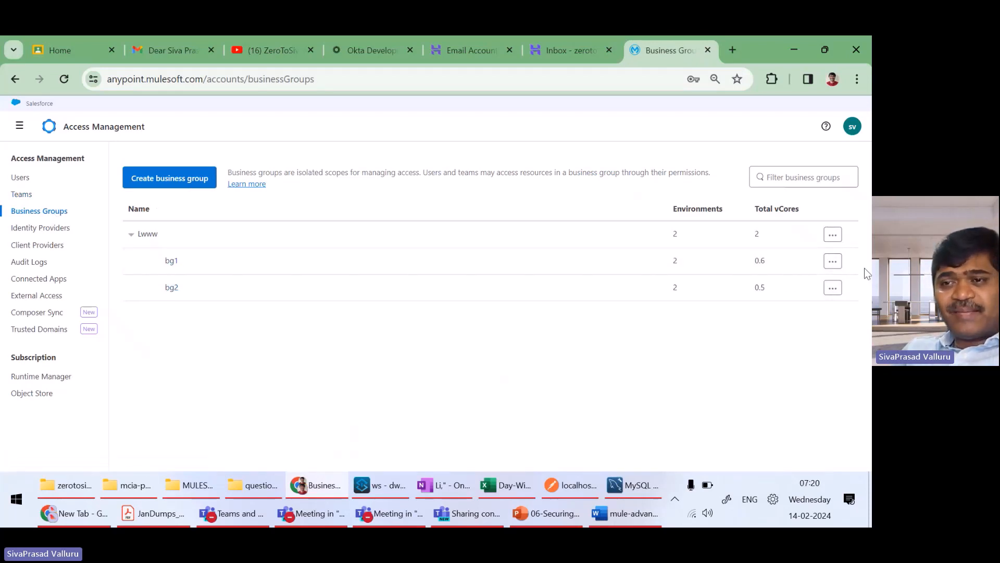
{"action": "left_click", "coordinate": [832, 261]}
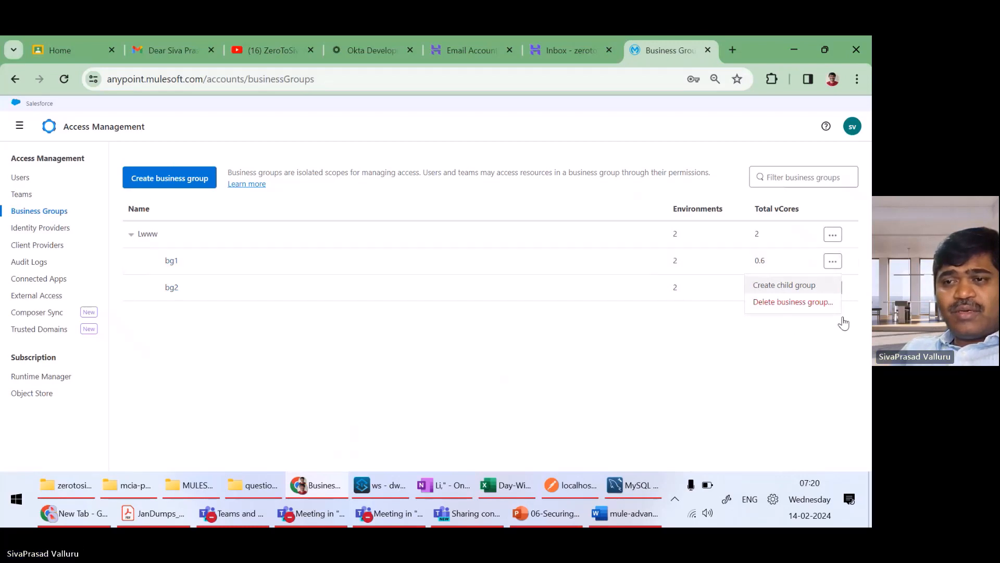
{"action": "left_click", "coordinate": [792, 302]}
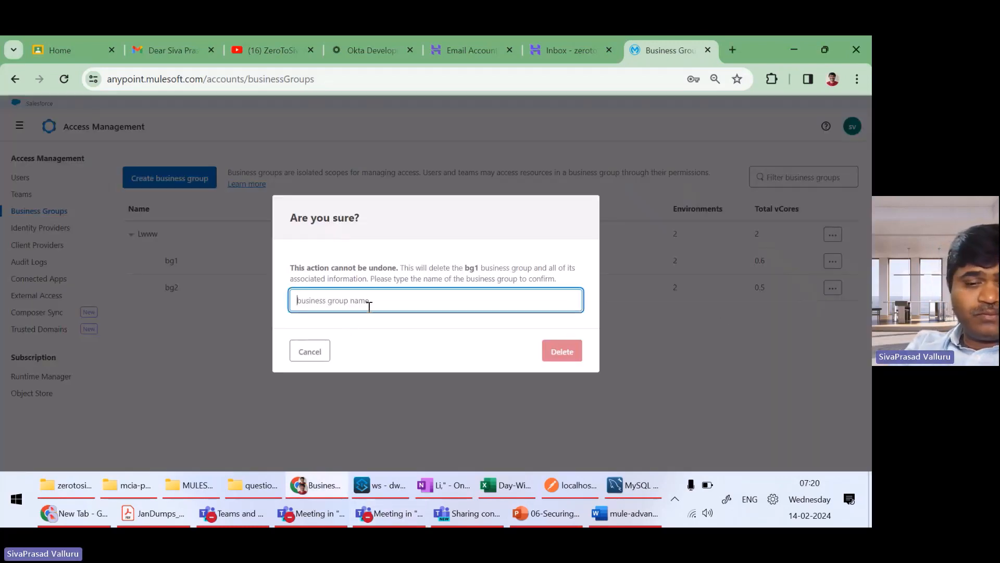
{"action": "type", "text": "bg1"}
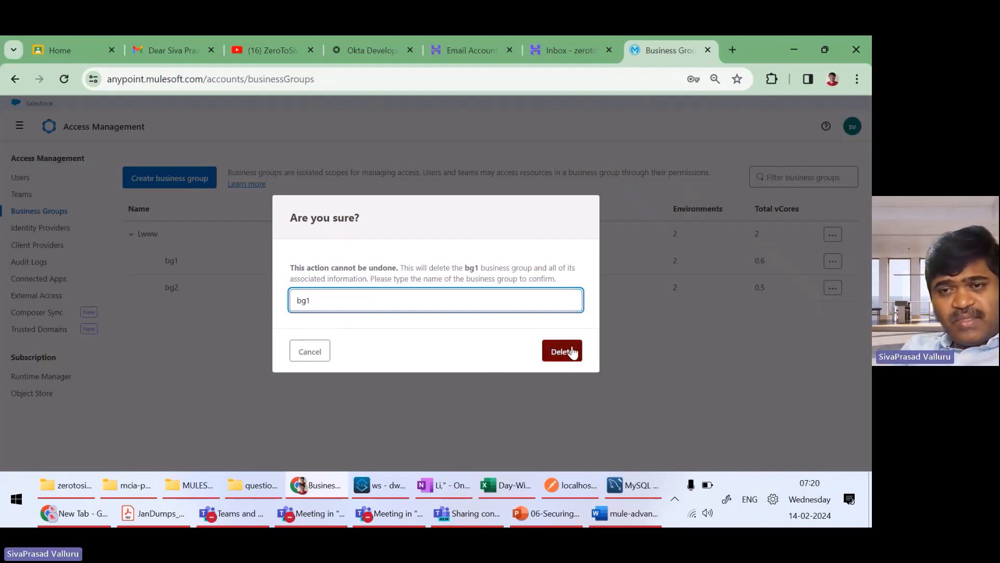
{"action": "left_click", "coordinate": [573, 349]}
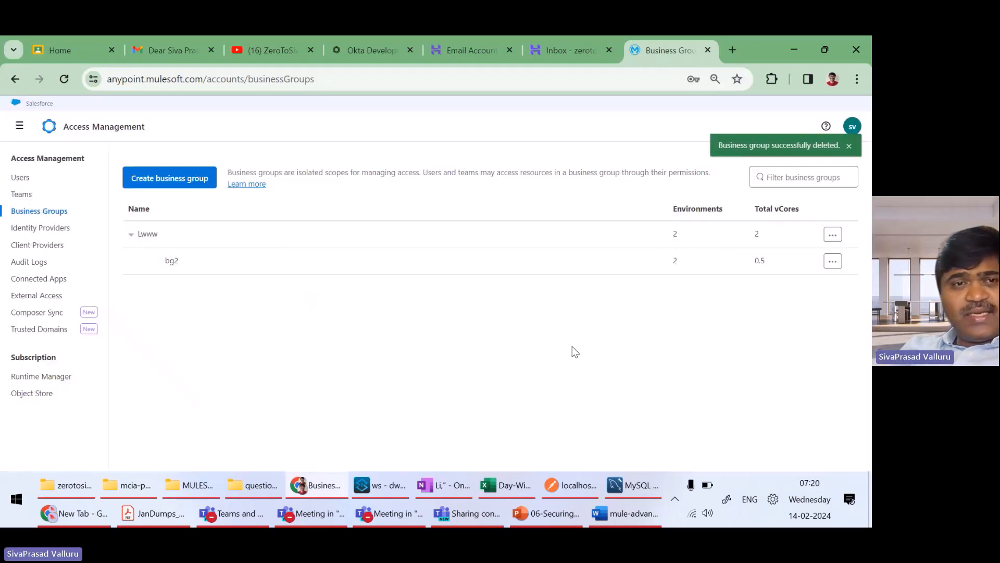
Try to delete the bg2 business group, confirming with its name bg2, and view the error details.
{"action": "left_click", "coordinate": [832, 262]}
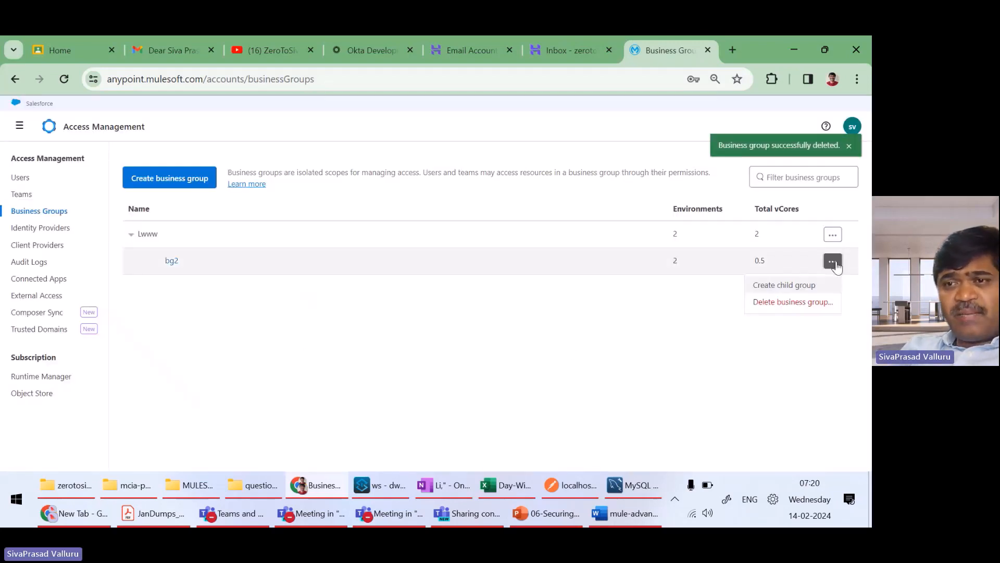
{"action": "left_click", "coordinate": [795, 302]}
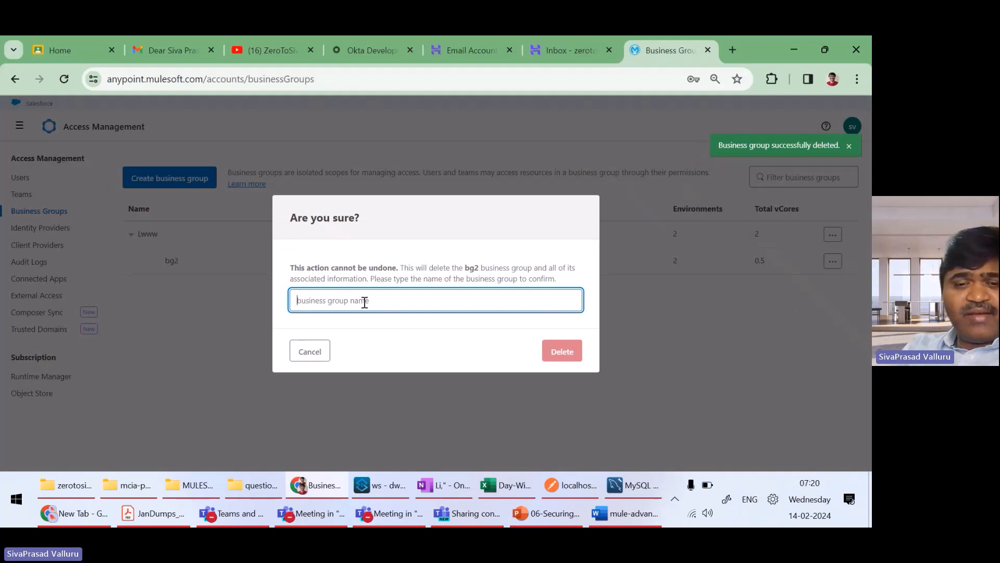
{"action": "type", "text": "bg2"}
{"action": "left_click", "coordinate": [570, 354]}
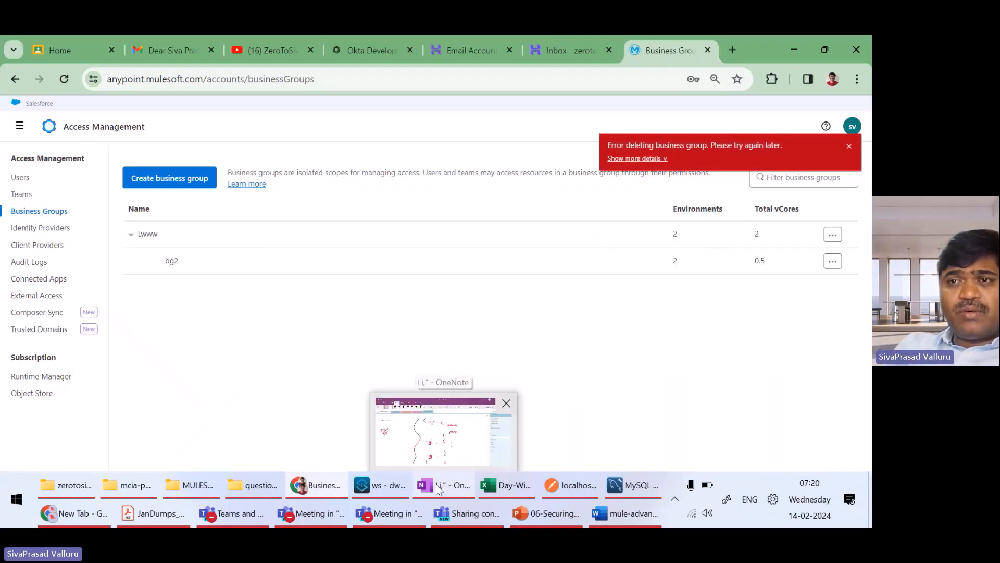
{"action": "left_click", "coordinate": [658, 159]}
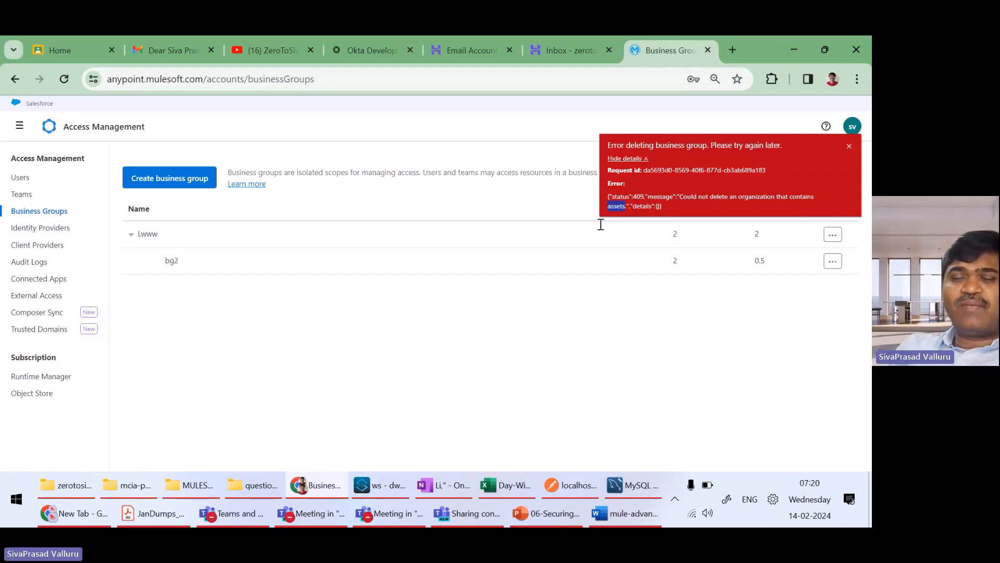
{"action": "left_click", "coordinate": [230, 292]}
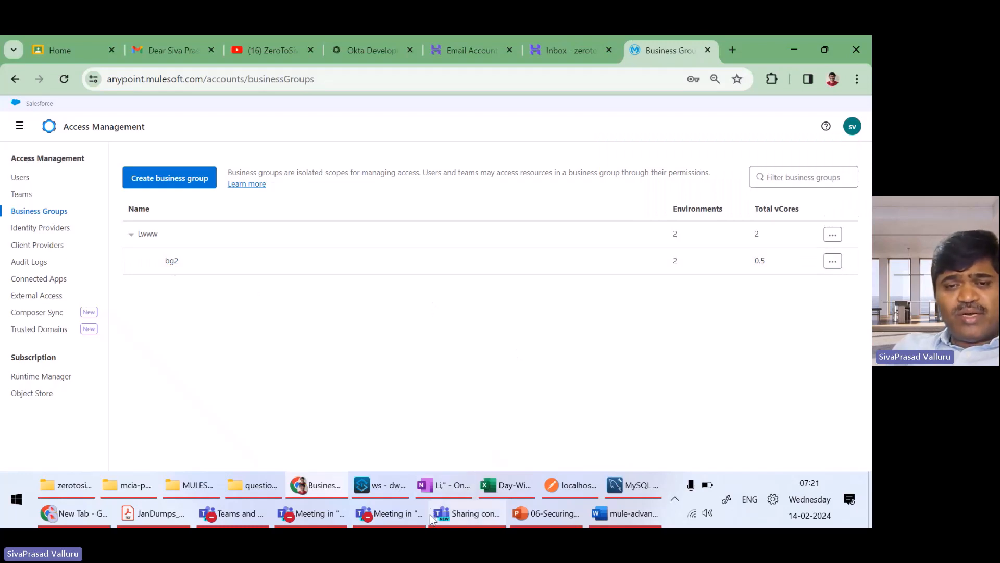
Switch to OneNote, add a blank page to New Section 4 and handwrite a circled "org" in red ink.
{"action": "left_click", "coordinate": [444, 493]}
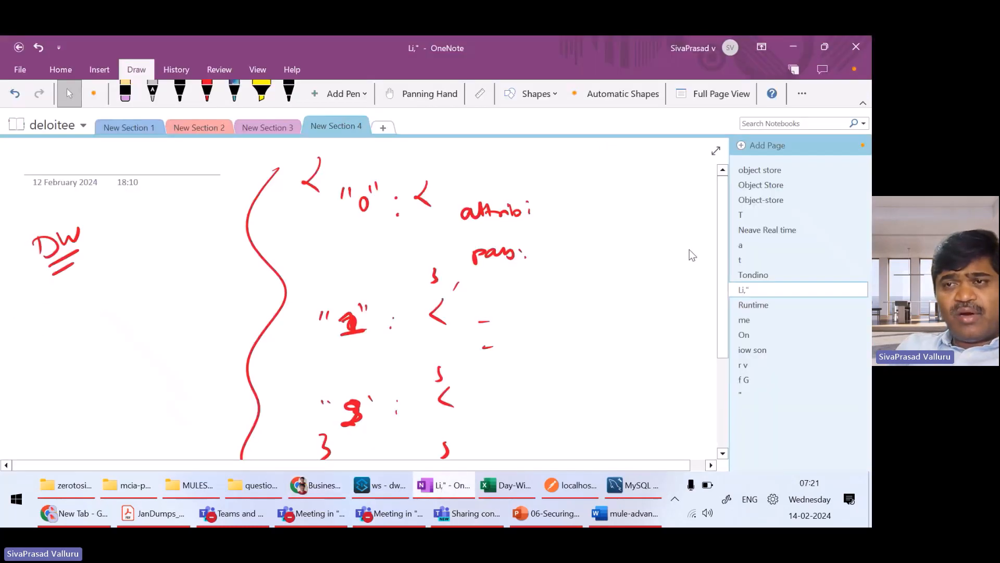
{"action": "left_click", "coordinate": [745, 145]}
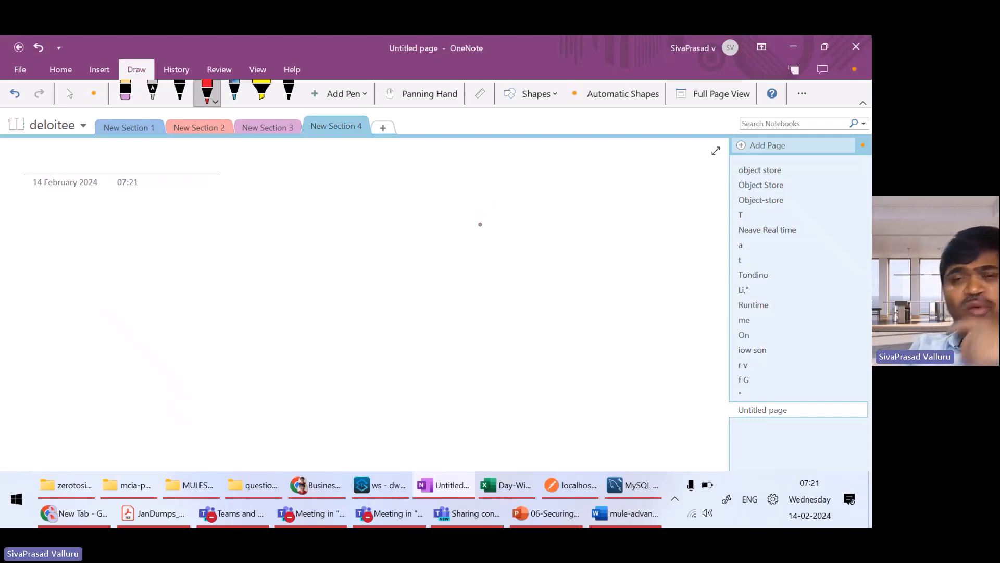
{"action": "mouse_move", "coordinate": [498, 179]}
{"action": "left_mouse_down"}
{"action": "mouse_move", "coordinate": [532, 172]}
{"action": "mouse_move", "coordinate": [550, 181]}
{"action": "mouse_move", "coordinate": [544, 197]}
{"action": "left_mouse_up"}
{"action": "mouse_move", "coordinate": [556, 156]}
{"action": "left_mouse_down"}
{"action": "mouse_move", "coordinate": [573, 197]}
{"action": "mouse_move", "coordinate": [476, 188]}
{"action": "mouse_move", "coordinate": [504, 202]}
{"action": "left_mouse_up"}
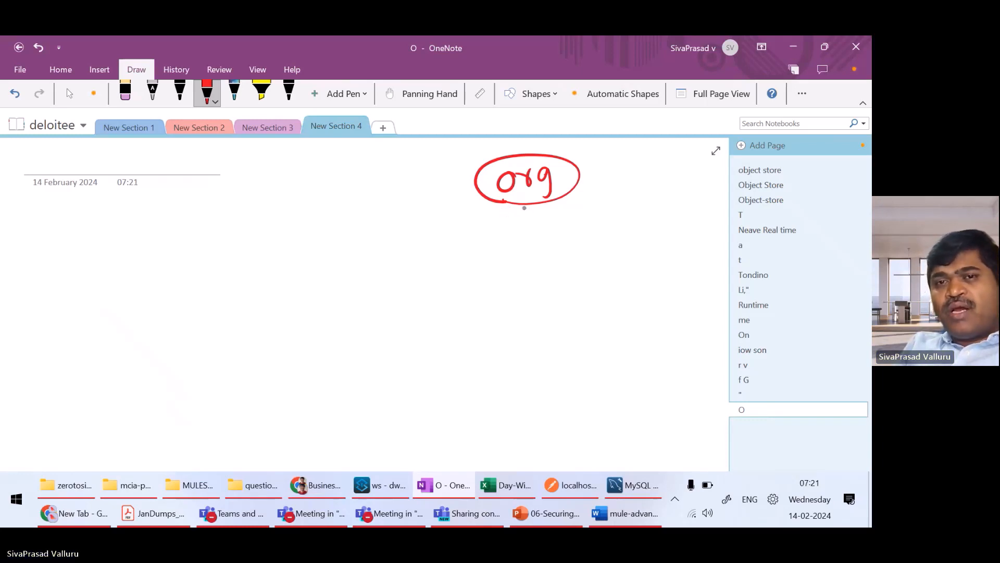
Draw branch arrows from the org circle to handwritten labels "BU1" and "BU2" and underline both labels.
{"action": "mouse_move", "coordinate": [523, 208]}
{"action": "left_mouse_down"}
{"action": "mouse_move", "coordinate": [535, 247]}
{"action": "mouse_move", "coordinate": [598, 235]}
{"action": "mouse_move", "coordinate": [603, 249]}
{"action": "left_mouse_up"}
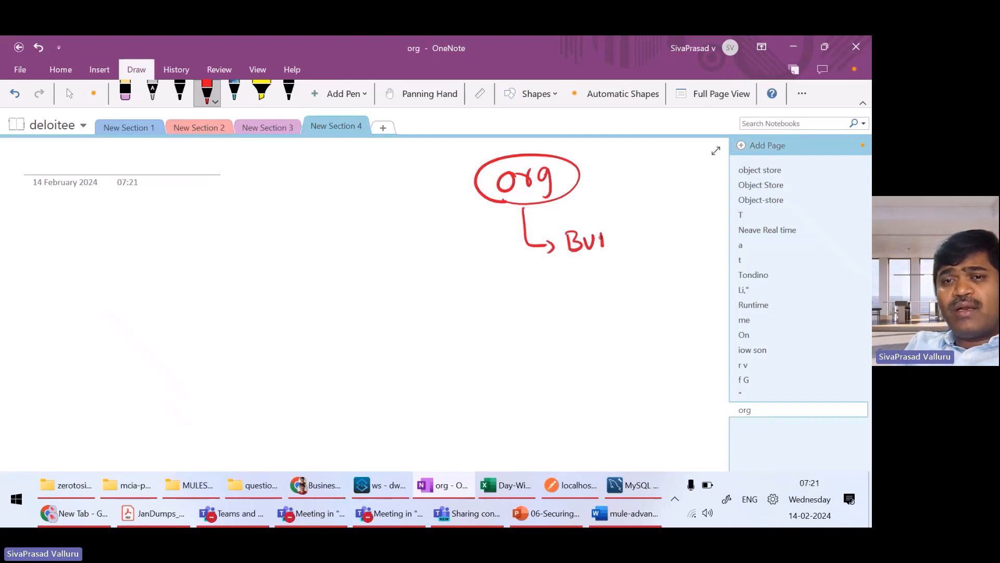
{"action": "mouse_move", "coordinate": [529, 246]}
{"action": "left_mouse_down"}
{"action": "mouse_move", "coordinate": [531, 292]}
{"action": "mouse_move", "coordinate": [589, 296]}
{"action": "left_mouse_up"}
{"action": "left_click_drag", "start_coordinate": [590, 283], "coordinate": [624, 294]}
{"action": "left_click_drag", "start_coordinate": [567, 254], "coordinate": [607, 252]}
{"action": "left_click_drag", "start_coordinate": [585, 303], "coordinate": [641, 297]}
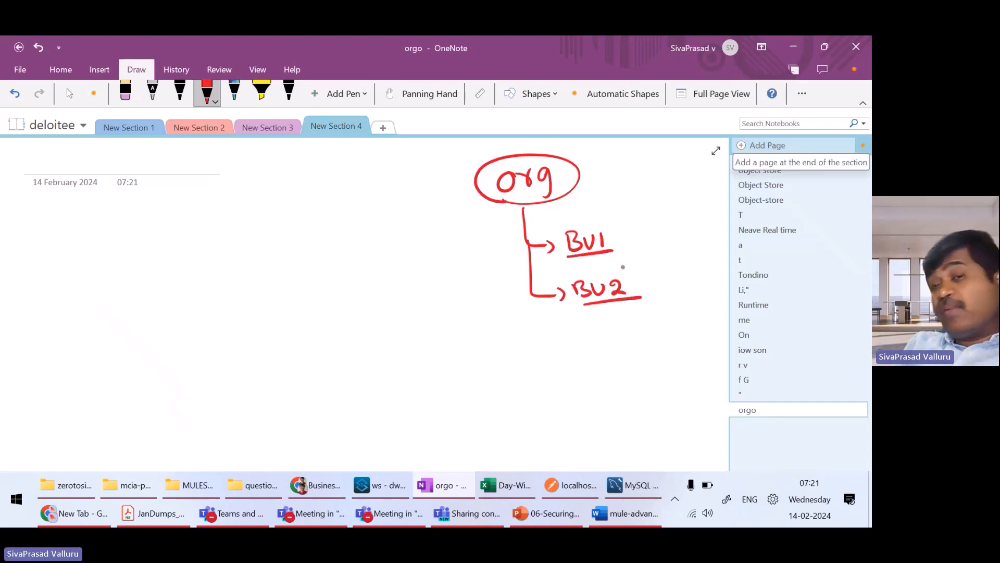
Draw fanned lines beside BU1 and BU2 and add a second underline beneath each label.
{"action": "mouse_move", "coordinate": [646, 212]}
{"action": "left_mouse_down"}
{"action": "mouse_move", "coordinate": [620, 239]}
{"action": "mouse_move", "coordinate": [650, 249]}
{"action": "left_mouse_up"}
{"action": "left_click_drag", "start_coordinate": [655, 231], "coordinate": [622, 238]}
{"action": "mouse_move", "coordinate": [661, 271]}
{"action": "left_mouse_down"}
{"action": "mouse_move", "coordinate": [643, 286]}
{"action": "mouse_move", "coordinate": [670, 306]}
{"action": "mouse_move", "coordinate": [646, 289]}
{"action": "left_mouse_up"}
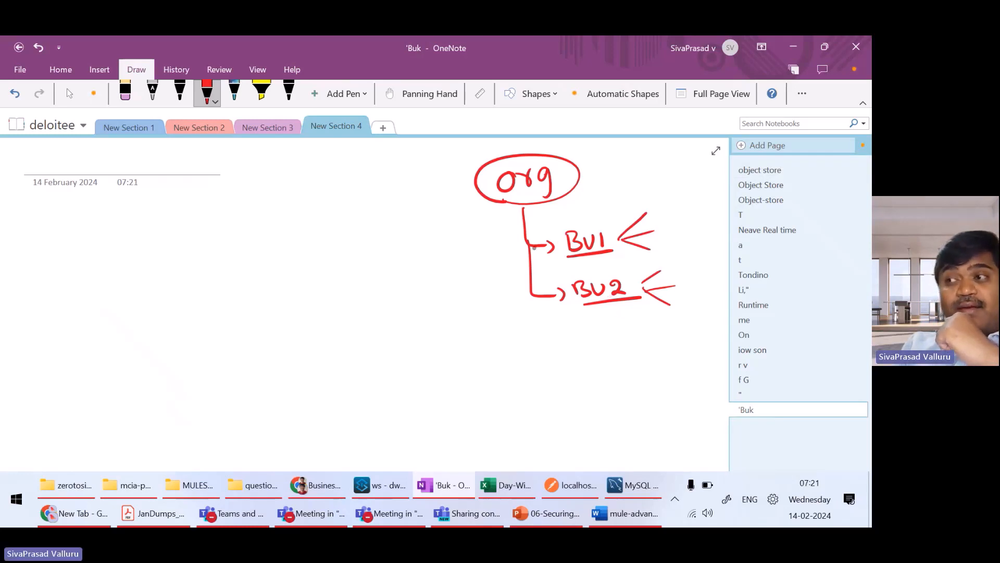
{"action": "left_click_drag", "start_coordinate": [585, 255], "coordinate": [613, 254]}
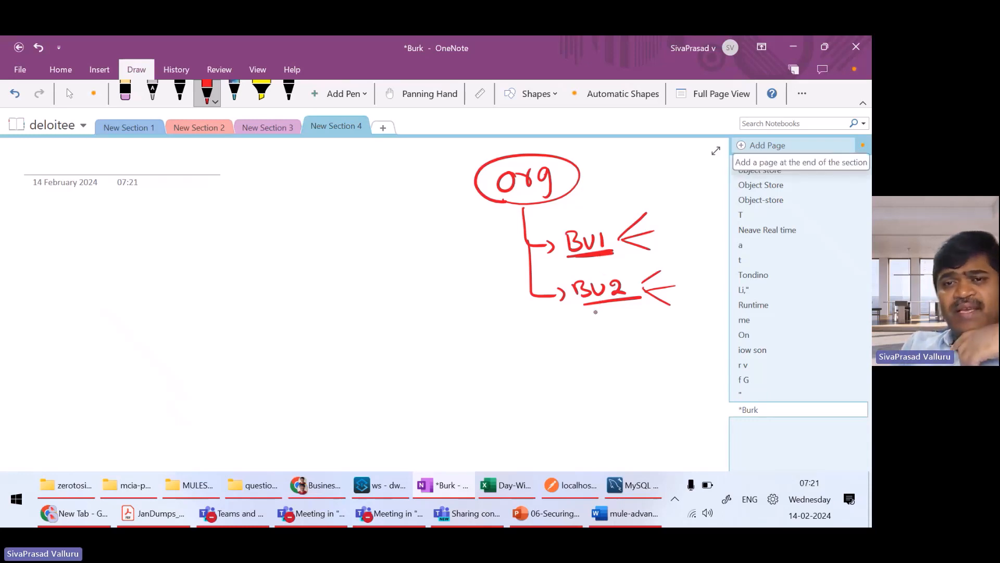
{"action": "left_click_drag", "start_coordinate": [591, 310], "coordinate": [638, 304]}
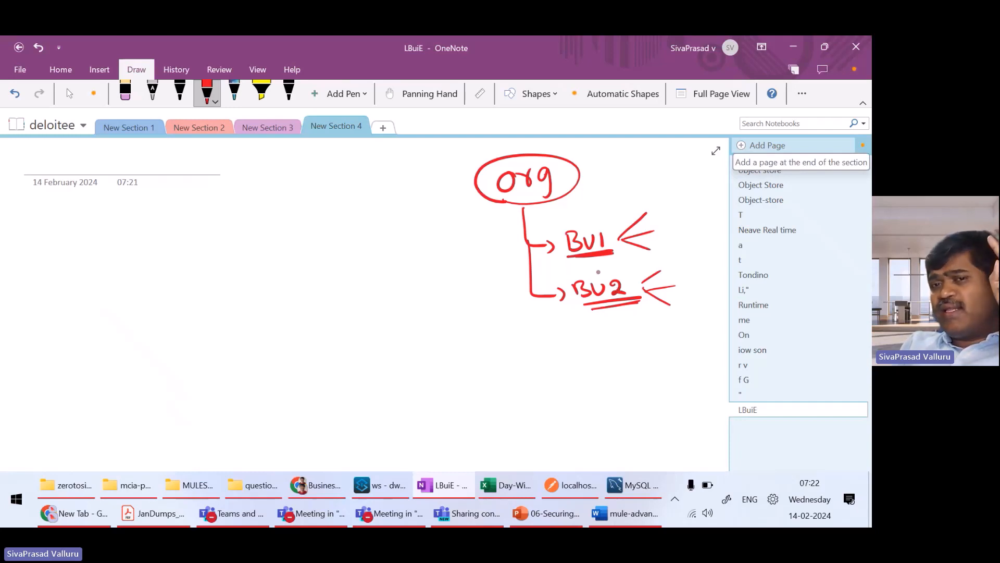
Draw check marks on the branches to BU1 and BU2 and beside the org circle.
{"action": "left_click_drag", "start_coordinate": [503, 247], "coordinate": [547, 241]}
{"action": "left_click_drag", "start_coordinate": [515, 302], "coordinate": [548, 293]}
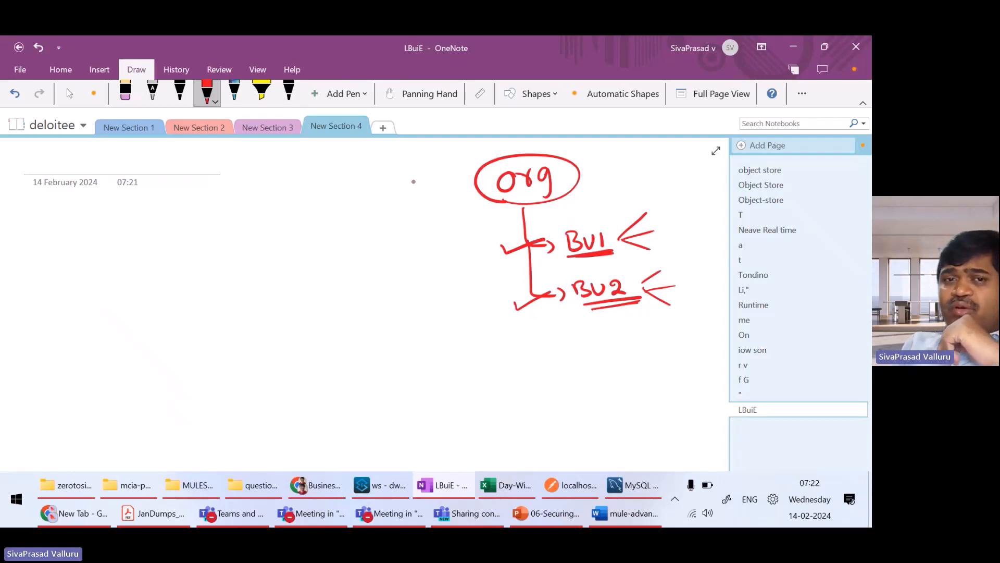
{"action": "mouse_move", "coordinate": [412, 177]}
{"action": "left_mouse_down"}
{"action": "mouse_move", "coordinate": [419, 190]}
{"action": "mouse_move", "coordinate": [478, 165]}
{"action": "left_mouse_up"}
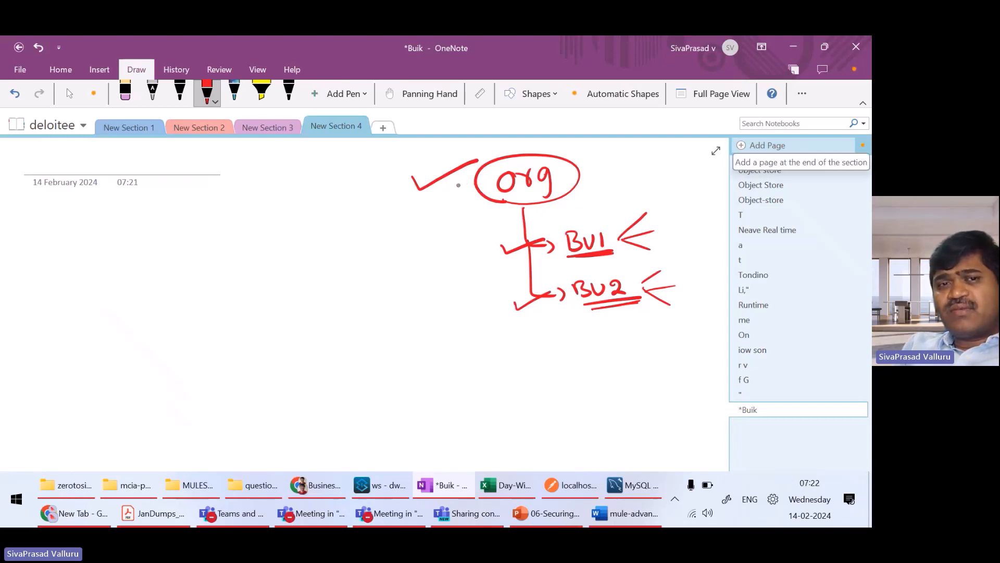
Handwrite "VCores memory" beside the org diagram and underline both words twice.
{"action": "mouse_move", "coordinate": [214, 197]}
{"action": "left_mouse_down"}
{"action": "mouse_move", "coordinate": [232, 196]}
{"action": "mouse_move", "coordinate": [250, 213]}
{"action": "mouse_move", "coordinate": [263, 205]}
{"action": "mouse_move", "coordinate": [413, 215]}
{"action": "mouse_move", "coordinate": [430, 206]}
{"action": "left_mouse_up"}
{"action": "left_click_drag", "start_coordinate": [362, 227], "coordinate": [426, 220]}
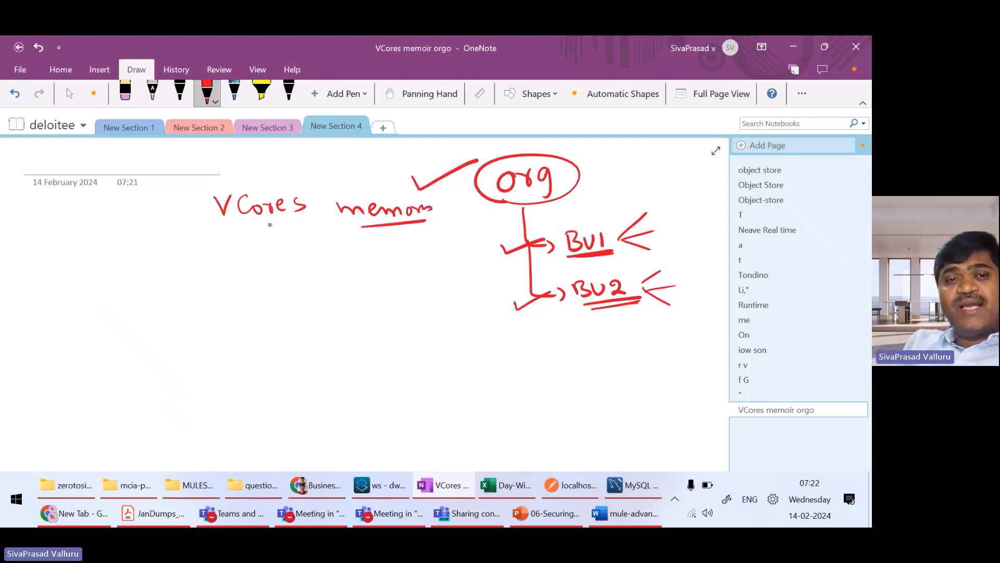
{"action": "left_click_drag", "start_coordinate": [252, 228], "coordinate": [295, 221]}
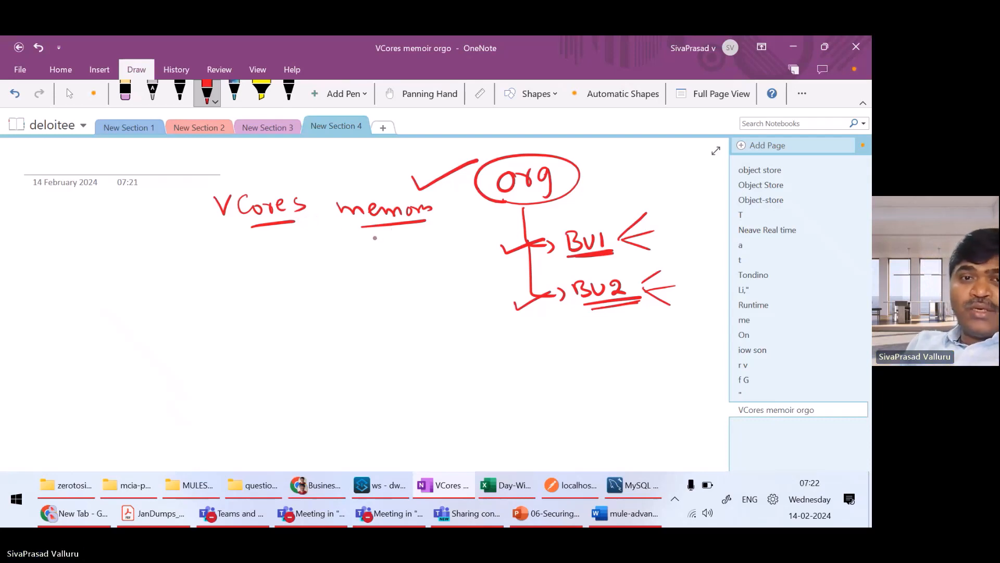
{"action": "left_click_drag", "start_coordinate": [241, 229], "coordinate": [290, 224]}
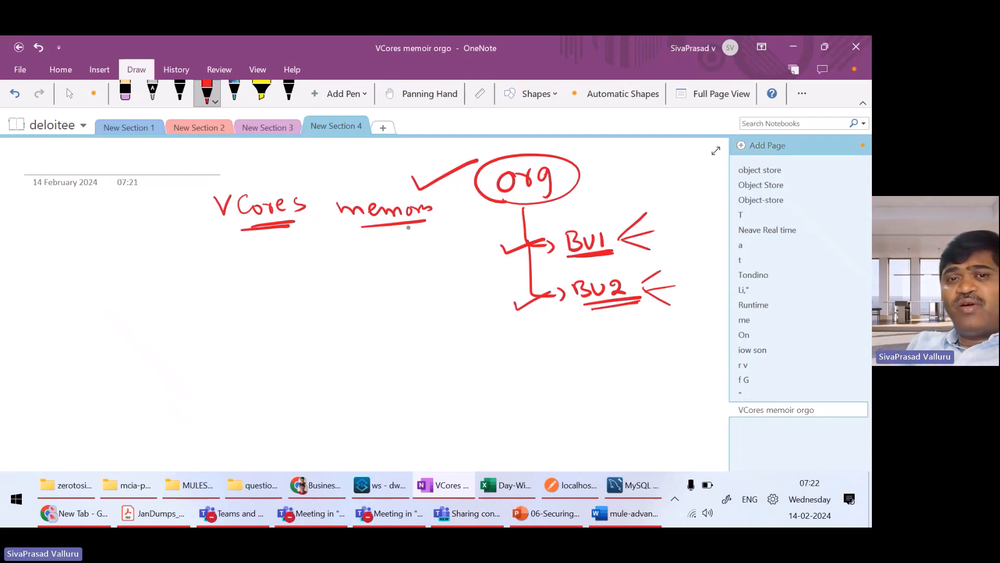
{"action": "left_click_drag", "start_coordinate": [364, 228], "coordinate": [428, 223]}
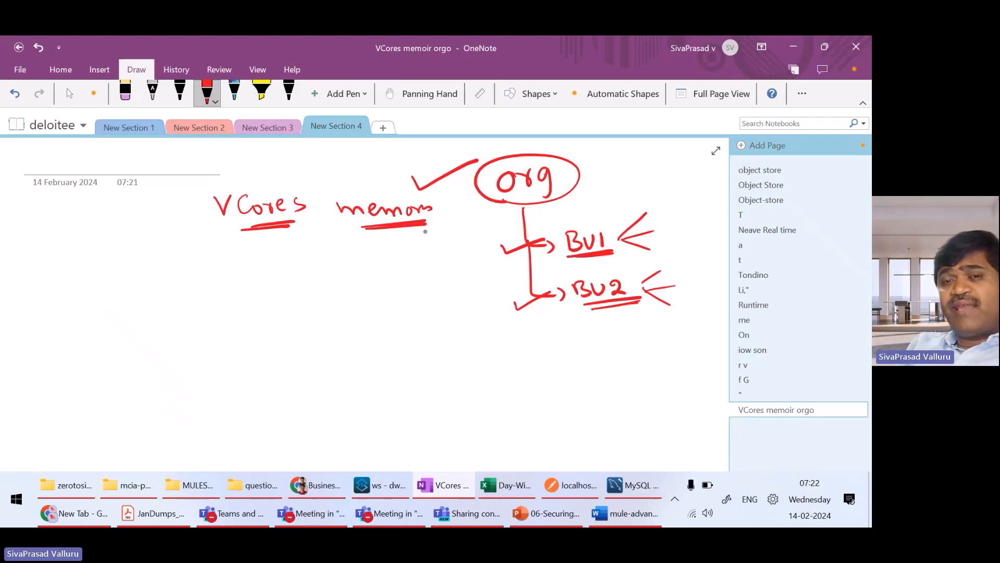
Draw outward arrows from the BU1 and BU2 branches and check marks at org, VCores and memory.
{"action": "mouse_move", "coordinate": [567, 169]}
{"action": "left_mouse_down"}
{"action": "mouse_move", "coordinate": [573, 179]}
{"action": "mouse_move", "coordinate": [606, 167]}
{"action": "left_mouse_up"}
{"action": "mouse_move", "coordinate": [541, 243]}
{"action": "left_mouse_down"}
{"action": "mouse_move", "coordinate": [450, 266]}
{"action": "mouse_move", "coordinate": [470, 278]}
{"action": "left_mouse_up"}
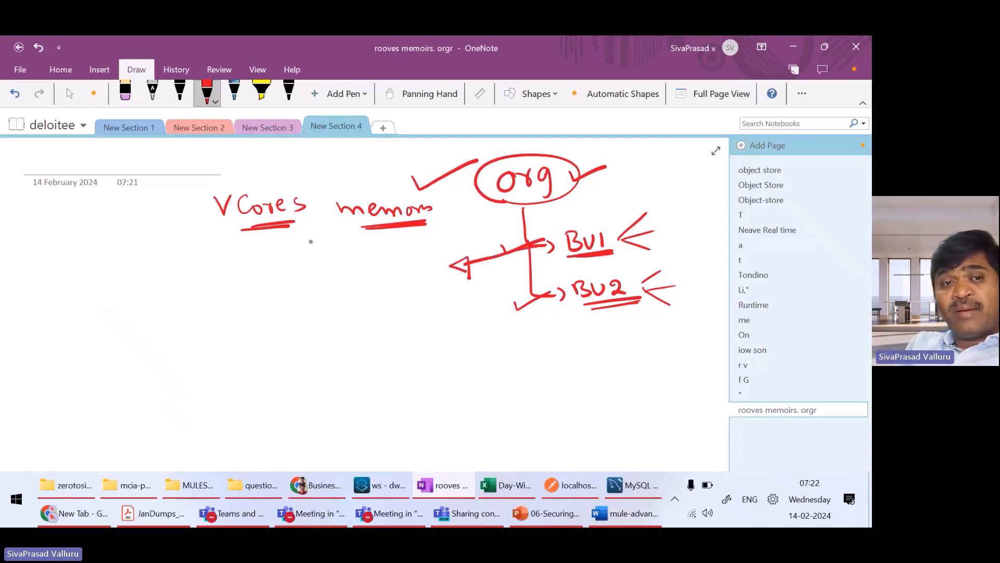
{"action": "left_click_drag", "start_coordinate": [242, 236], "coordinate": [291, 222]}
{"action": "left_click_drag", "start_coordinate": [395, 235], "coordinate": [438, 217]}
{"action": "mouse_move", "coordinate": [539, 299]}
{"action": "left_mouse_down"}
{"action": "mouse_move", "coordinate": [492, 316]}
{"action": "mouse_move", "coordinate": [509, 321]}
{"action": "left_mouse_up"}
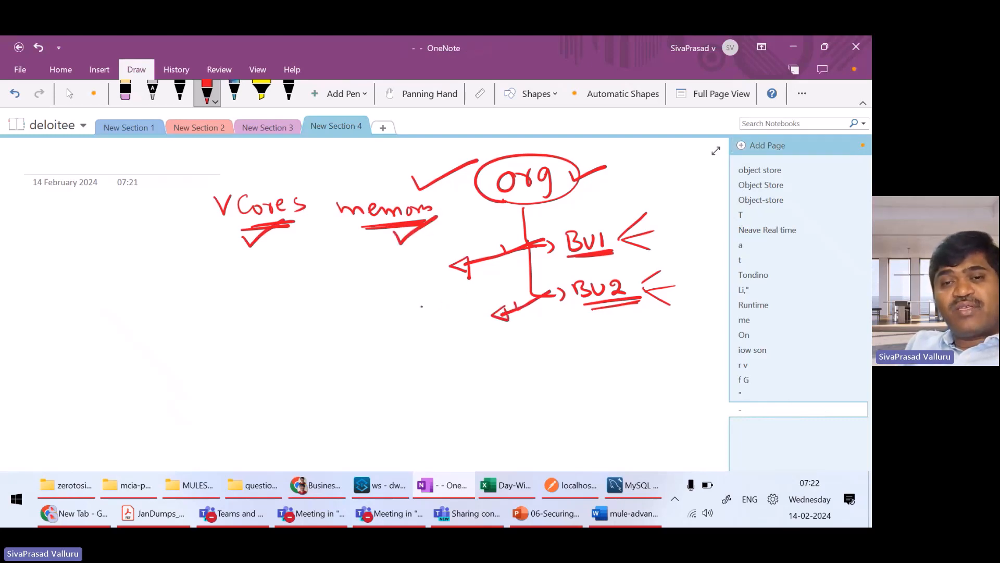
Circle "VCores memory" and draw check marks at both outward arrow tips and beneath BU1 and BU2.
{"action": "left_click_drag", "start_coordinate": [432, 319], "coordinate": [469, 307]}
{"action": "left_click_drag", "start_coordinate": [421, 276], "coordinate": [447, 267]}
{"action": "mouse_move", "coordinate": [358, 230]}
{"action": "left_mouse_down"}
{"action": "mouse_move", "coordinate": [454, 188]}
{"action": "mouse_move", "coordinate": [347, 163]}
{"action": "mouse_move", "coordinate": [198, 202]}
{"action": "mouse_move", "coordinate": [255, 230]}
{"action": "mouse_move", "coordinate": [354, 230]}
{"action": "left_mouse_up"}
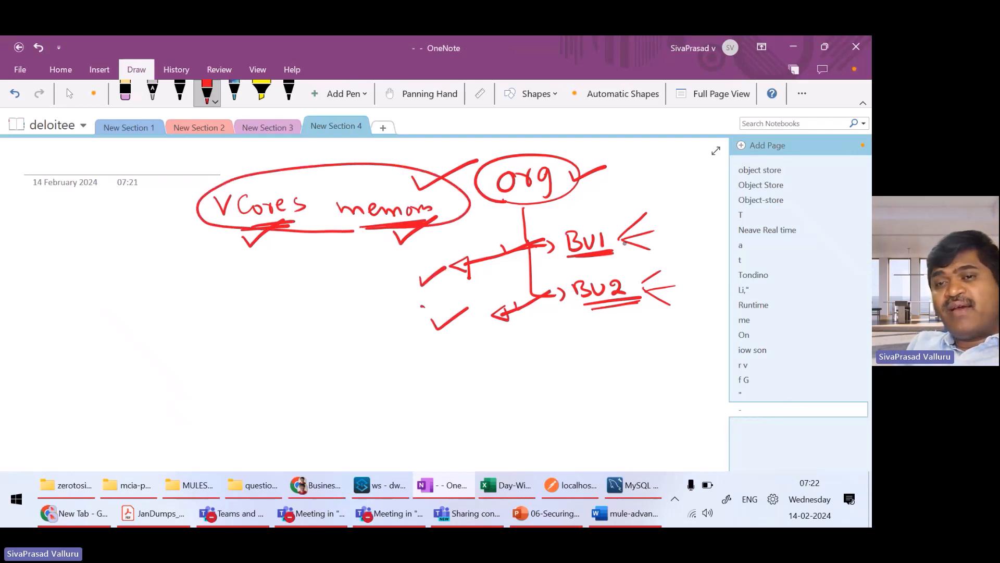
{"action": "left_click_drag", "start_coordinate": [621, 254], "coordinate": [645, 250]}
{"action": "left_click_drag", "start_coordinate": [620, 315], "coordinate": [646, 311]}
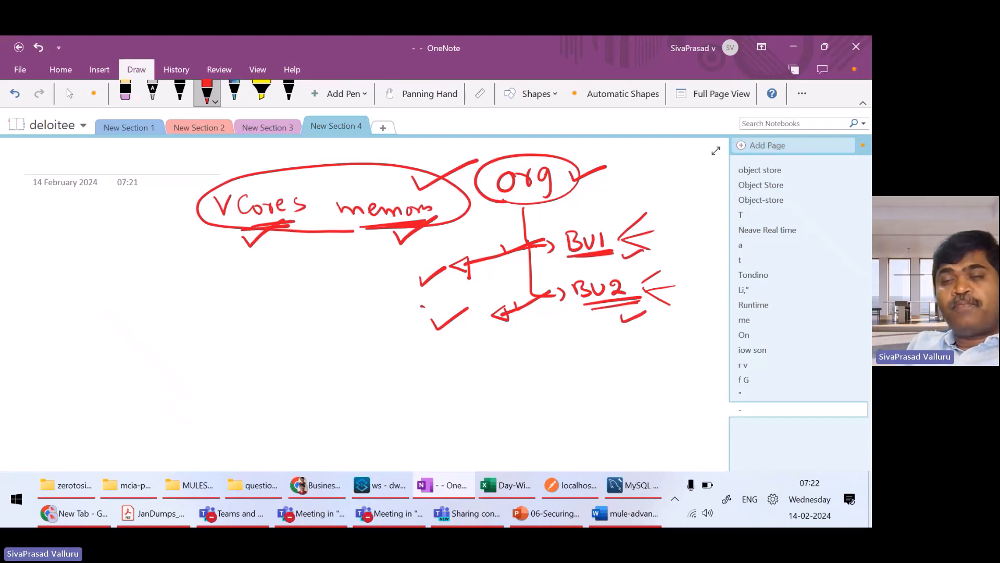
Draw an arrow from BU1 to a handwritten "Env", underline that word, and circle BU1 and BU2.
{"action": "mouse_move", "coordinate": [609, 222]}
{"action": "left_mouse_down"}
{"action": "mouse_move", "coordinate": [600, 201]}
{"action": "mouse_move", "coordinate": [634, 193]}
{"action": "mouse_move", "coordinate": [631, 202]}
{"action": "mouse_move", "coordinate": [686, 177]}
{"action": "left_mouse_up"}
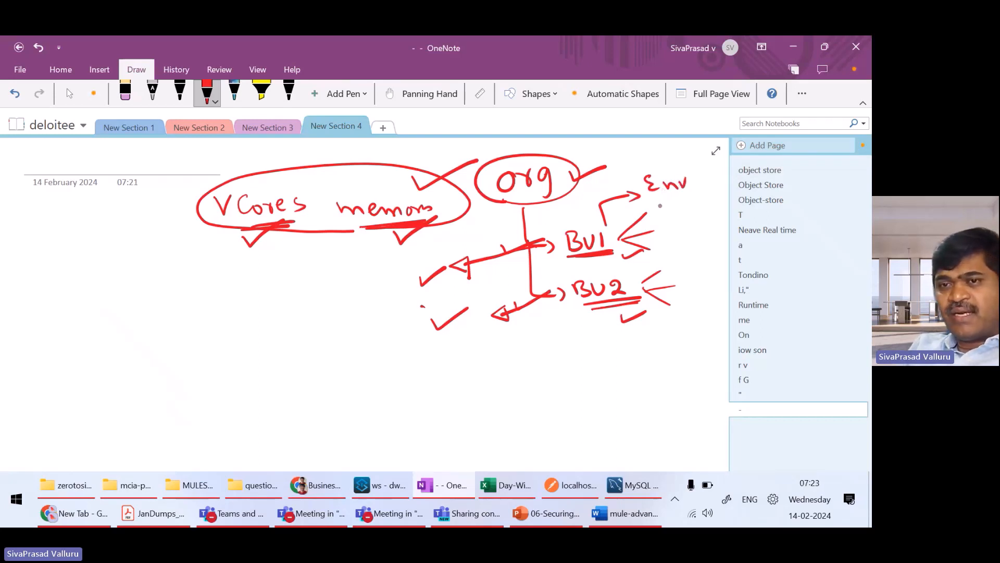
{"action": "mouse_move", "coordinate": [657, 199]}
{"action": "left_mouse_down"}
{"action": "mouse_move", "coordinate": [698, 193]}
{"action": "mouse_move", "coordinate": [690, 199]}
{"action": "left_mouse_up"}
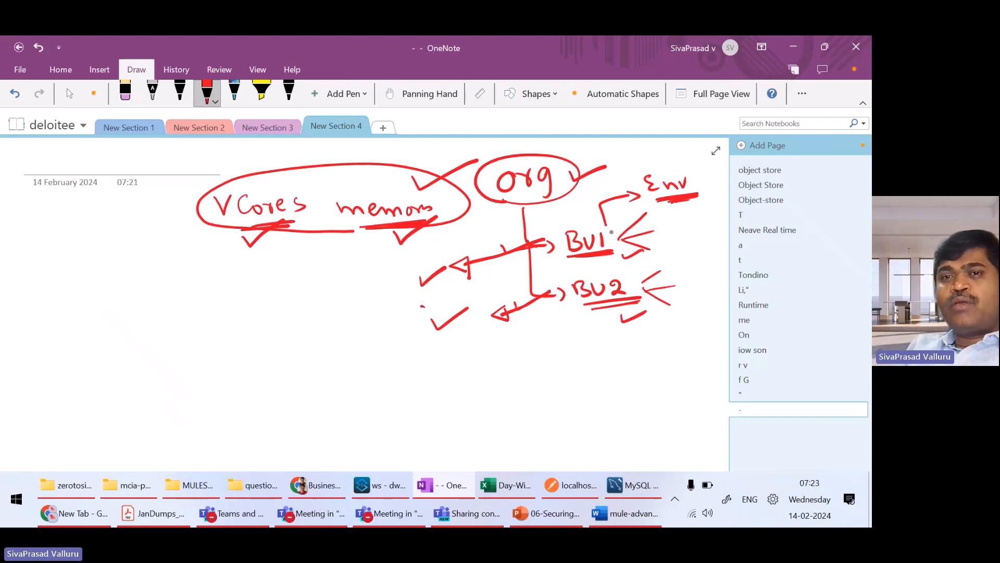
{"action": "mouse_move", "coordinate": [609, 233]}
{"action": "left_mouse_down"}
{"action": "mouse_move", "coordinate": [612, 225]}
{"action": "mouse_move", "coordinate": [554, 223]}
{"action": "mouse_move", "coordinate": [557, 251]}
{"action": "mouse_move", "coordinate": [610, 255]}
{"action": "mouse_move", "coordinate": [615, 229]}
{"action": "left_mouse_up"}
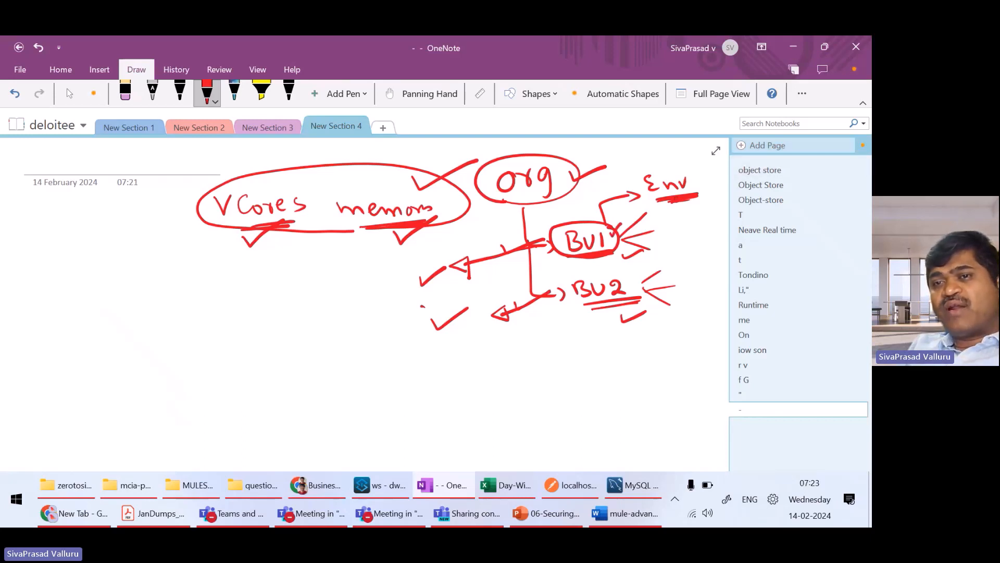
{"action": "left_click_drag", "start_coordinate": [689, 197], "coordinate": [702, 196]}
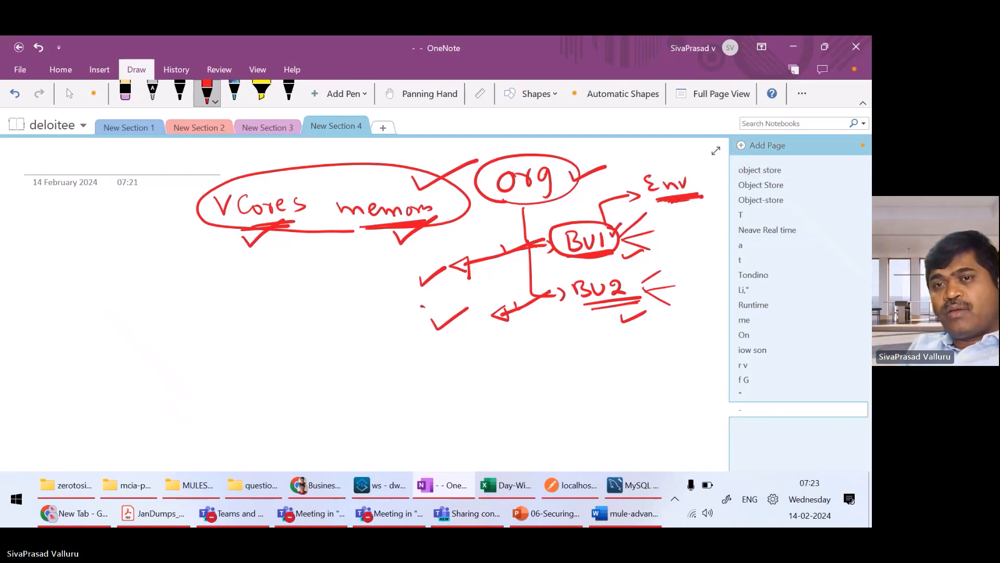
{"action": "mouse_move", "coordinate": [597, 306]}
{"action": "left_mouse_down"}
{"action": "mouse_move", "coordinate": [591, 273]}
{"action": "mouse_move", "coordinate": [641, 285]}
{"action": "mouse_move", "coordinate": [638, 296]}
{"action": "left_mouse_up"}
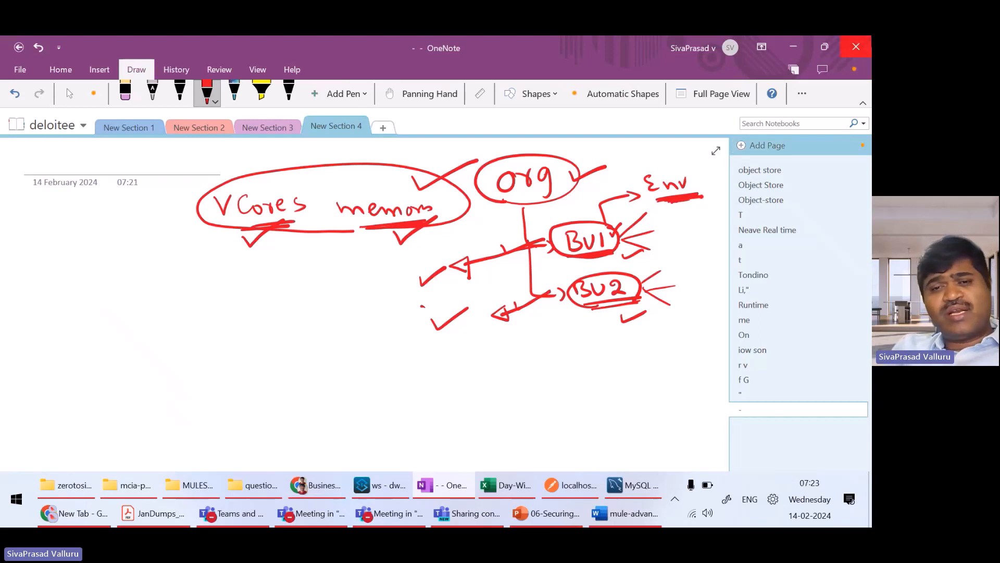
Switch to Anypoint Access Management in Chrome and open the Lwww business group to review its name and Business Group ID.
{"action": "left_click", "coordinate": [317, 491]}
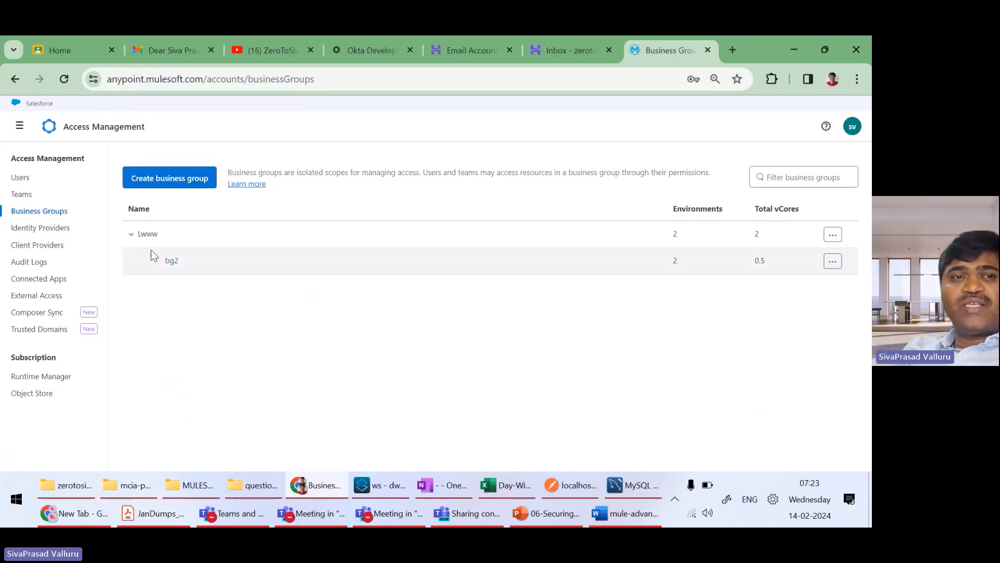
{"action": "left_click", "coordinate": [146, 234]}
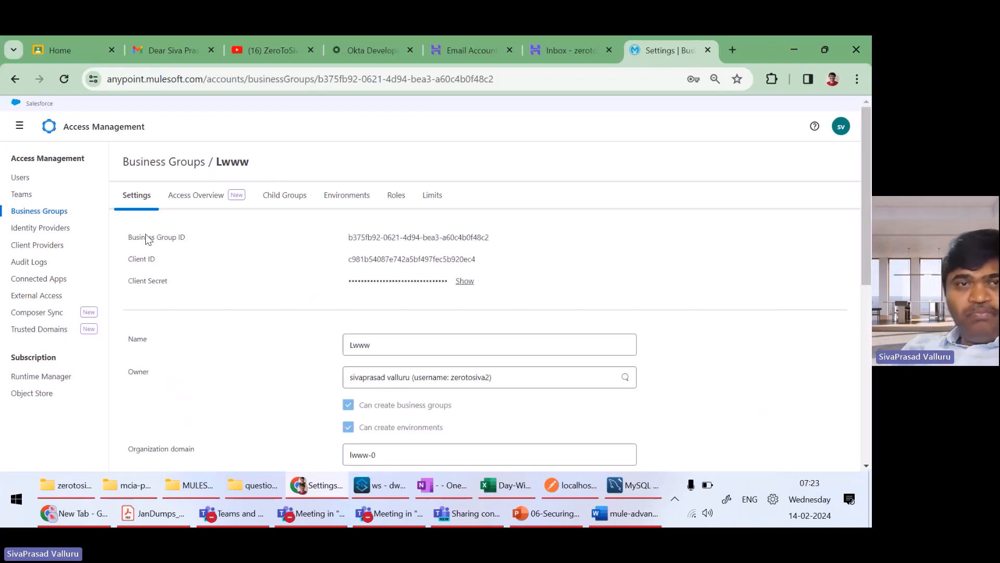
{"action": "double_click", "coordinate": [232, 161]}
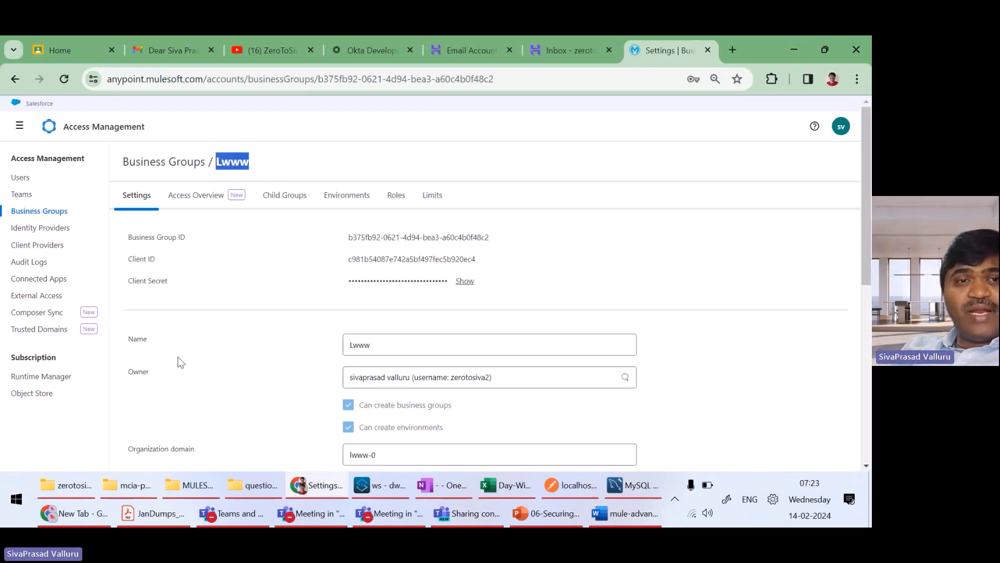
{"action": "left_click", "coordinate": [380, 237]}
{"action": "triple_click", "coordinate": [381, 237]}
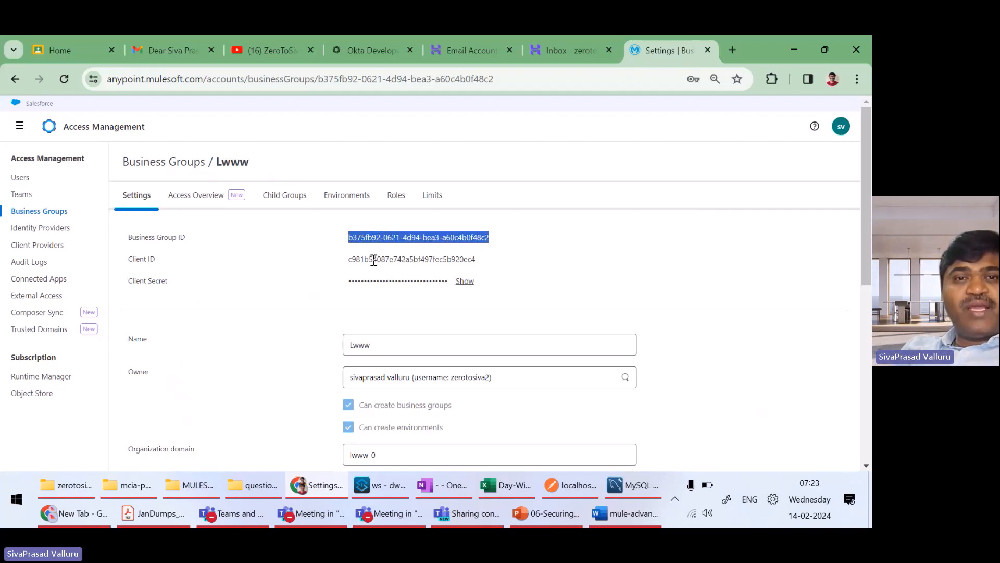
{"action": "double_click", "coordinate": [229, 163]}
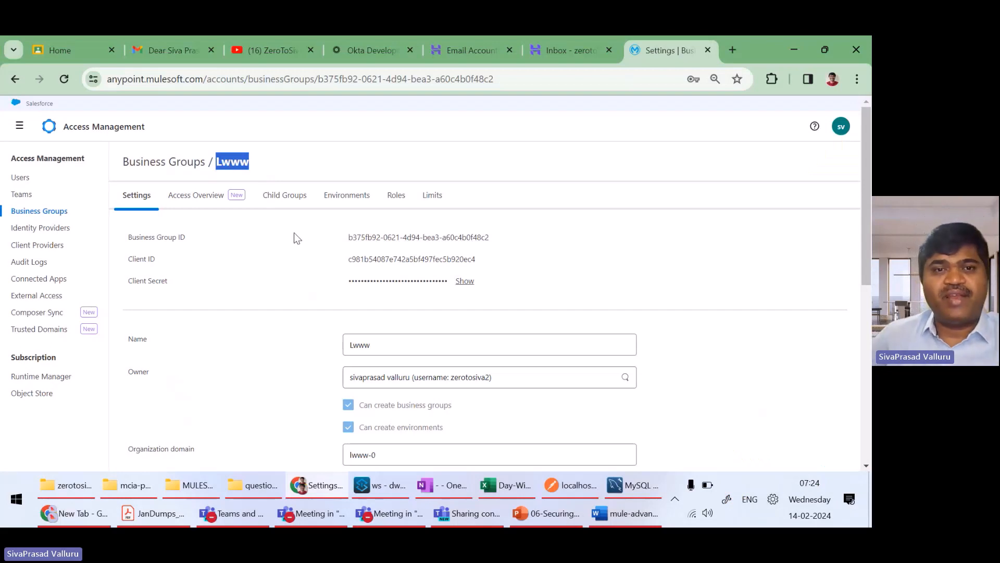
Reveal the Lwww client secret and examine the group's client ID, client secret and remaining settings.
{"action": "double_click", "coordinate": [384, 259]}
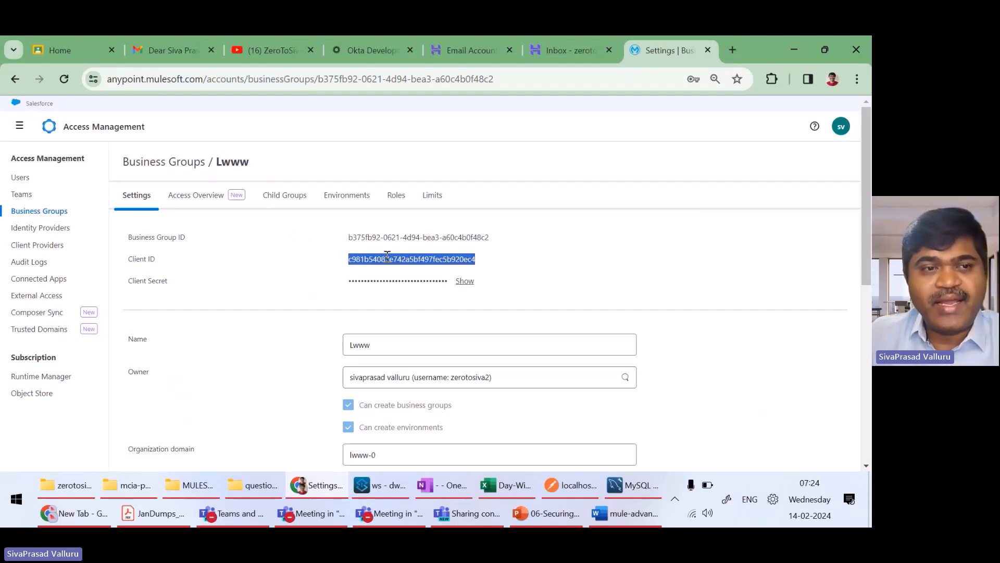
{"action": "left_click", "coordinate": [469, 284]}
{"action": "double_click", "coordinate": [409, 281]}
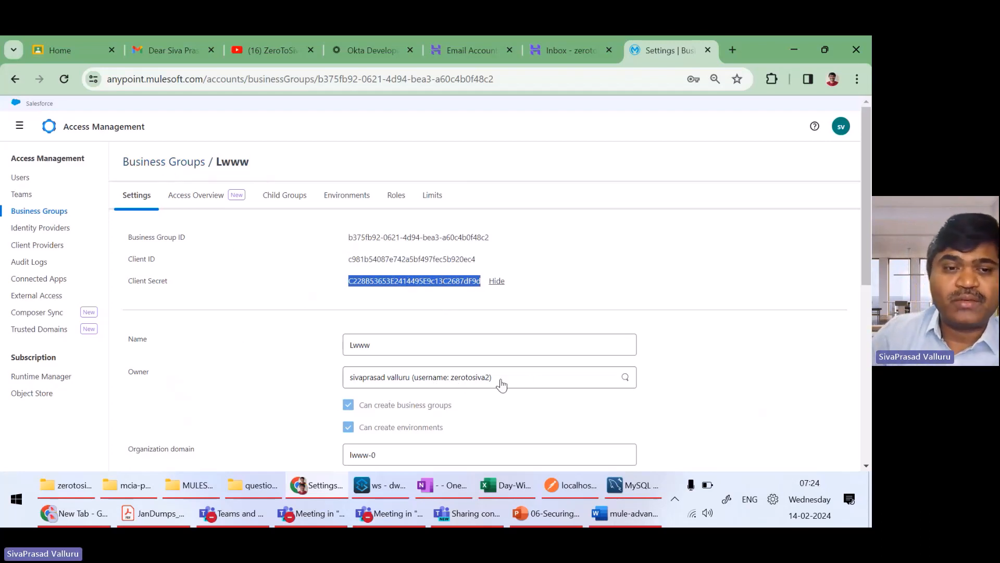
{"action": "scroll", "coordinate": [502, 383], "scroll_direction": "down", "scroll_amount": 3}
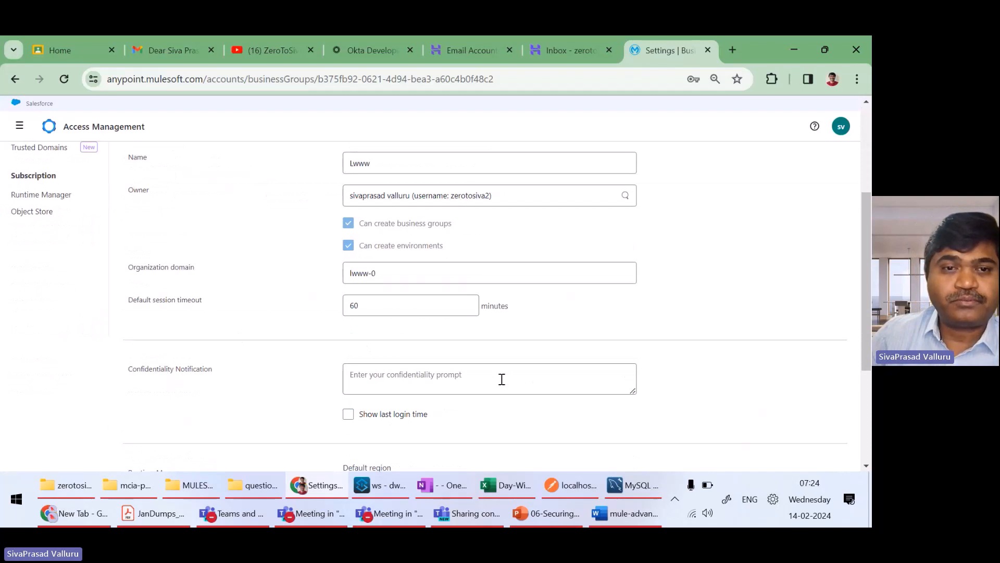
{"action": "scroll", "coordinate": [501, 379], "scroll_direction": "up", "scroll_amount": 3}
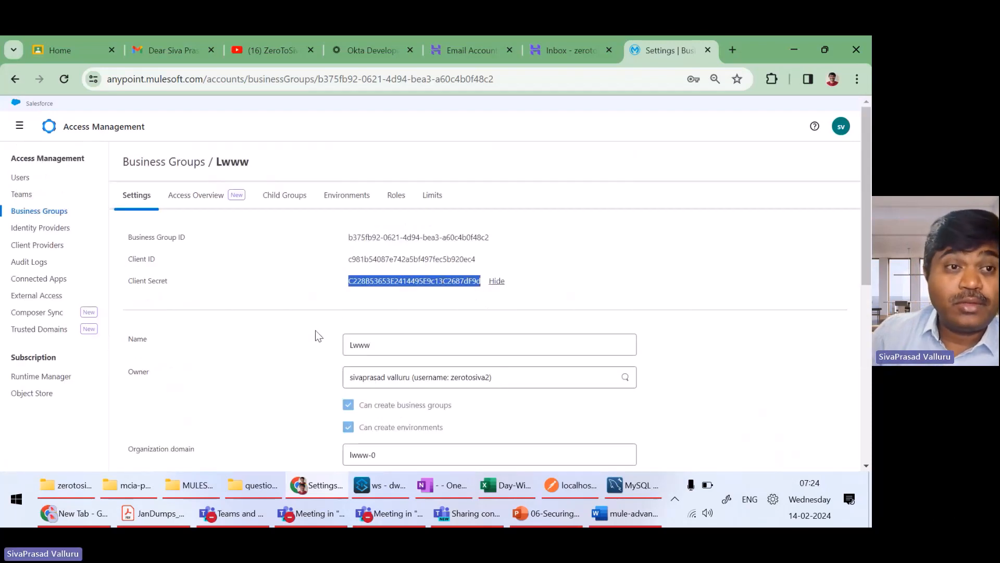
Return to the business groups list and start a new group named sivabg1 with Lwww as its parent.
{"action": "left_click", "coordinate": [37, 210]}
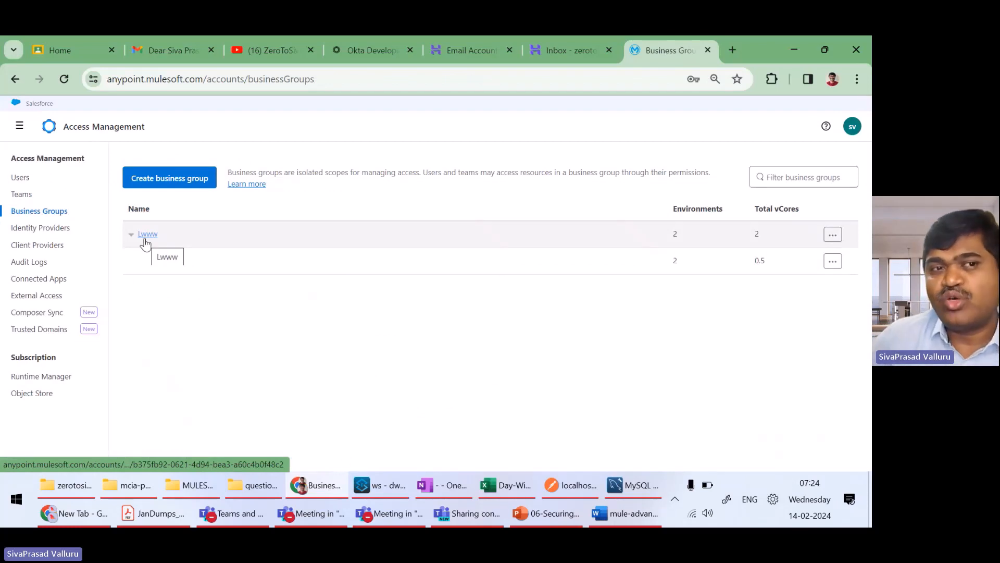
{"action": "left_click", "coordinate": [159, 180]}
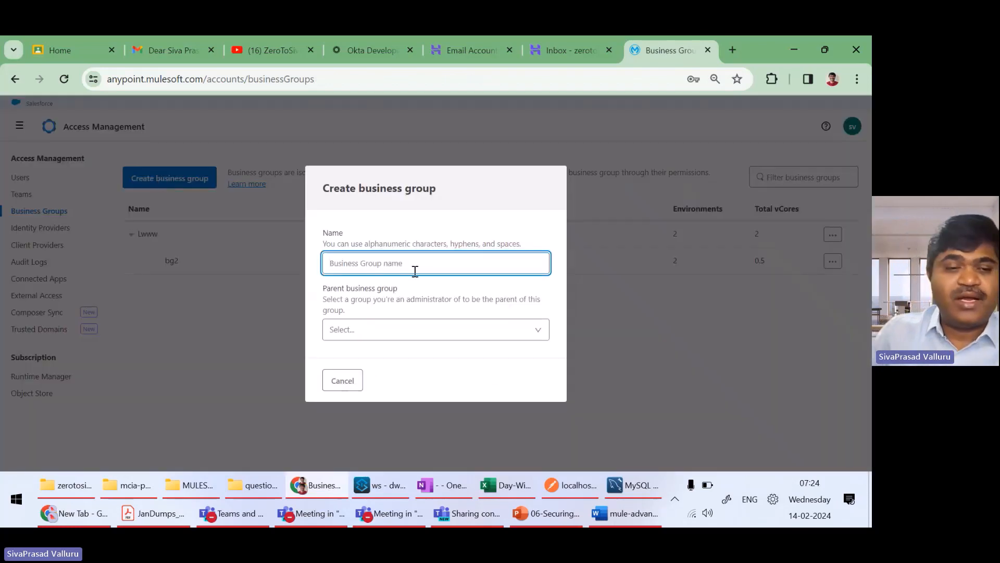
{"action": "type", "text": "sivabg1"}
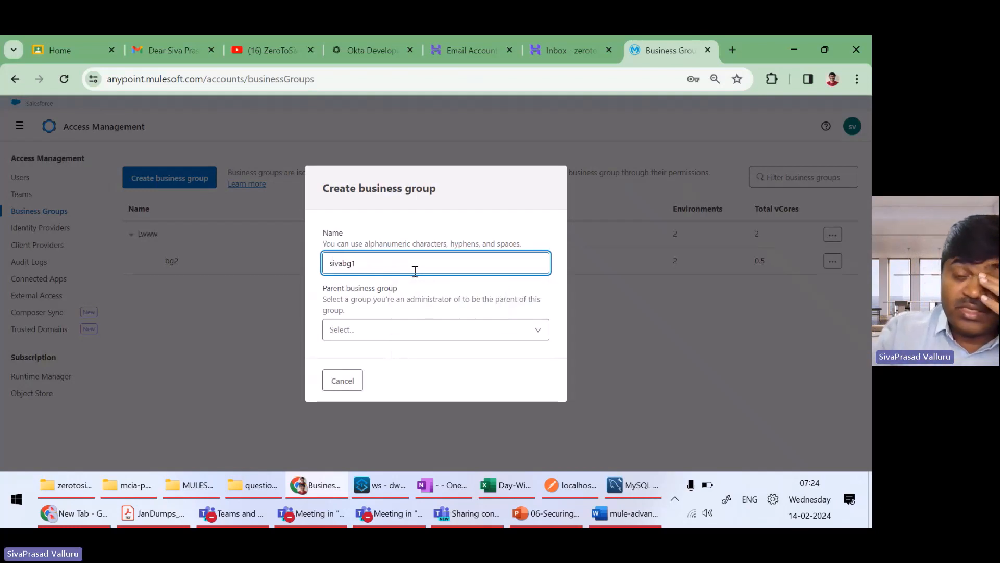
{"action": "left_click", "coordinate": [464, 329]}
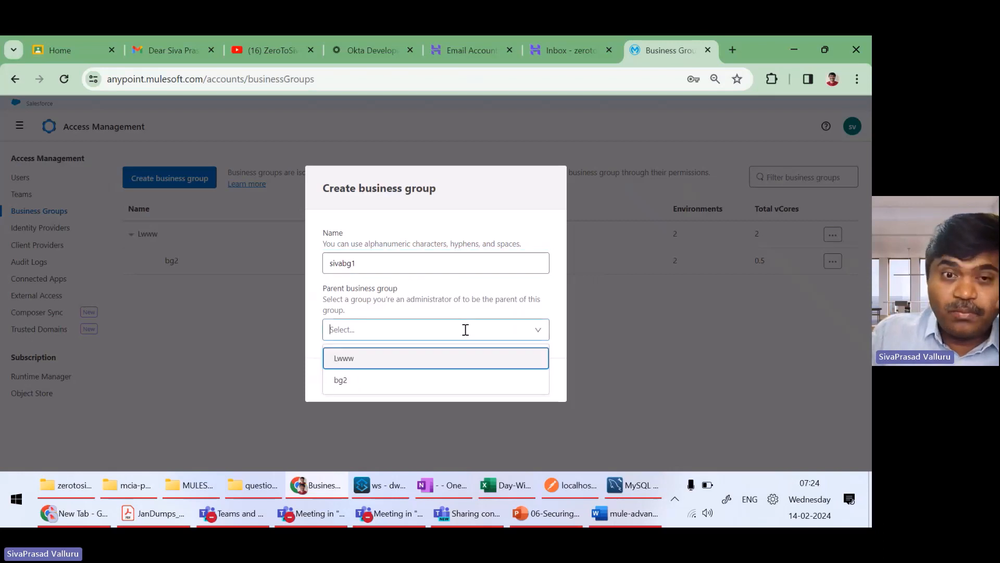
{"action": "left_click", "coordinate": [344, 363]}
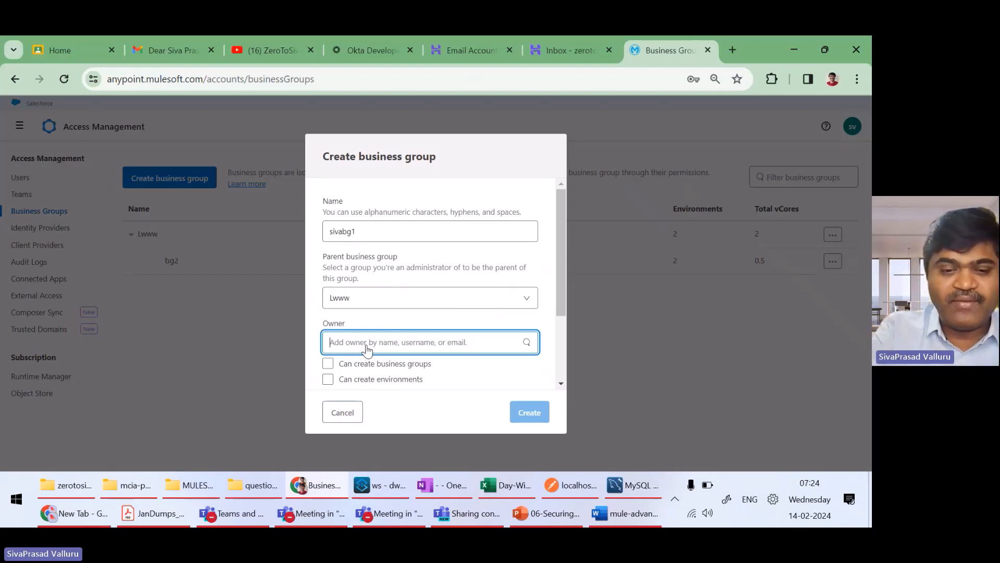
Assign the account holder as owner, allow creating business groups and environments, and create the sivabg1 group.
{"action": "type", "text": "siva"}
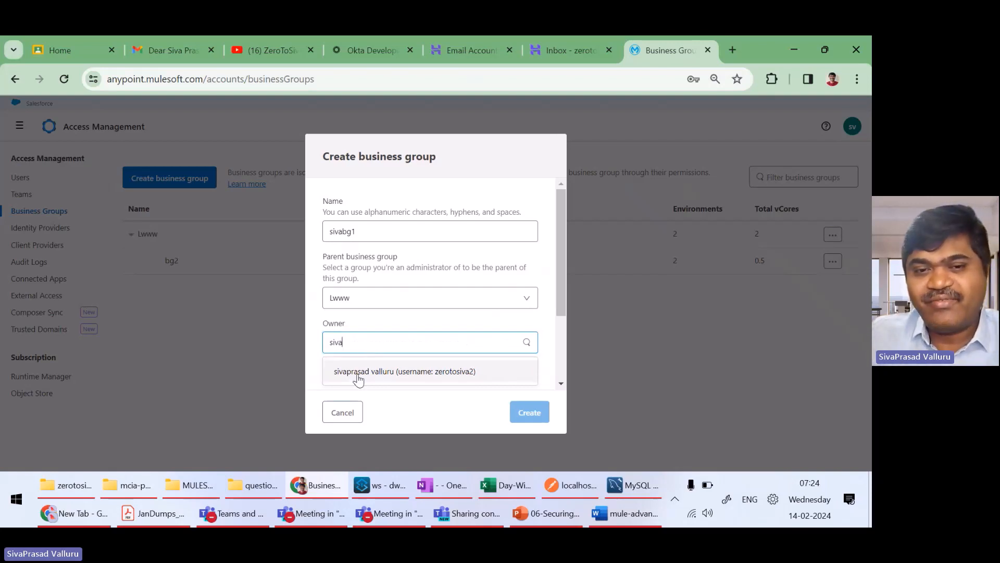
{"action": "left_click", "coordinate": [358, 371]}
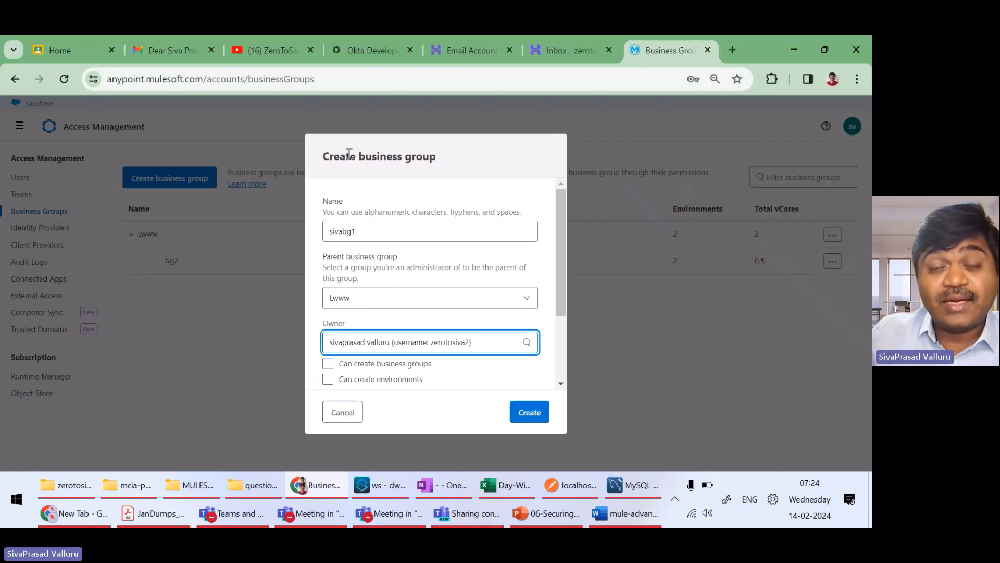
{"action": "left_click_drag", "start_coordinate": [353, 158], "coordinate": [417, 158]}
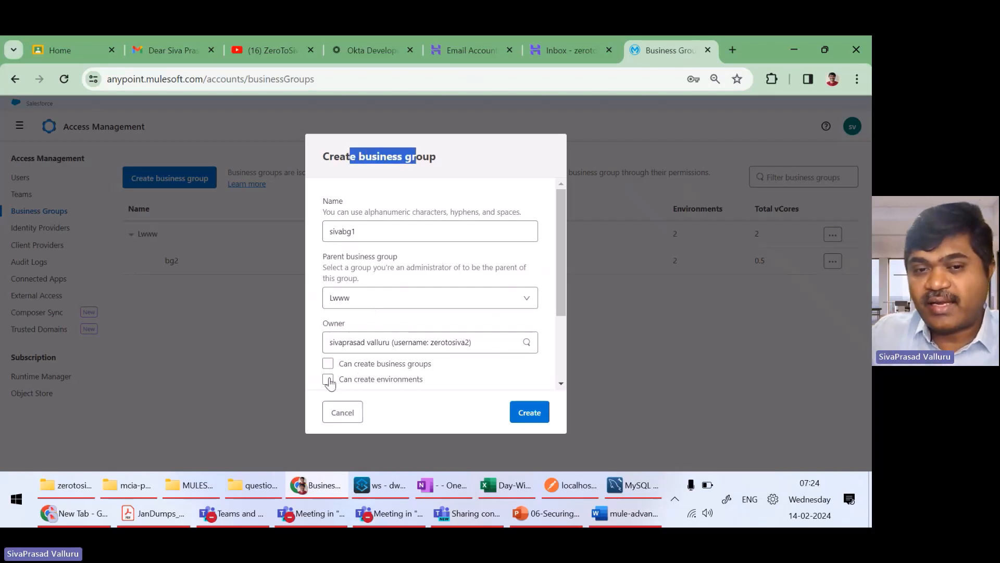
{"action": "left_click", "coordinate": [328, 366]}
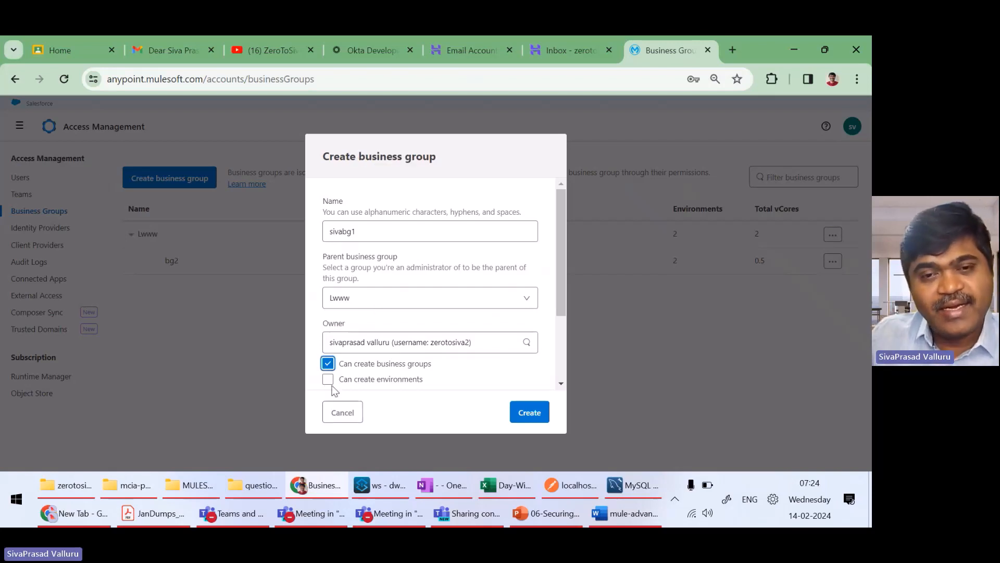
{"action": "left_click", "coordinate": [328, 381]}
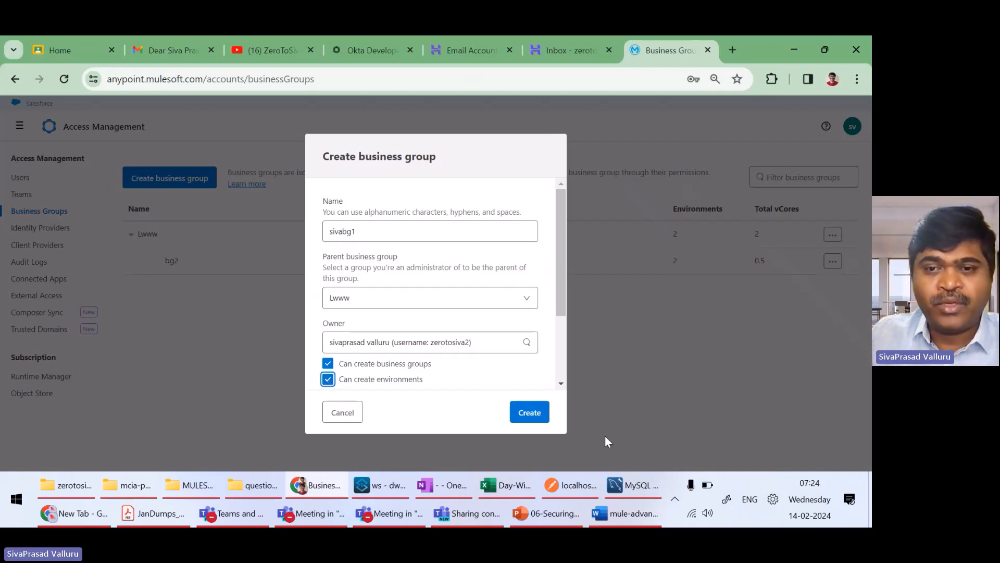
{"action": "left_click", "coordinate": [527, 411]}
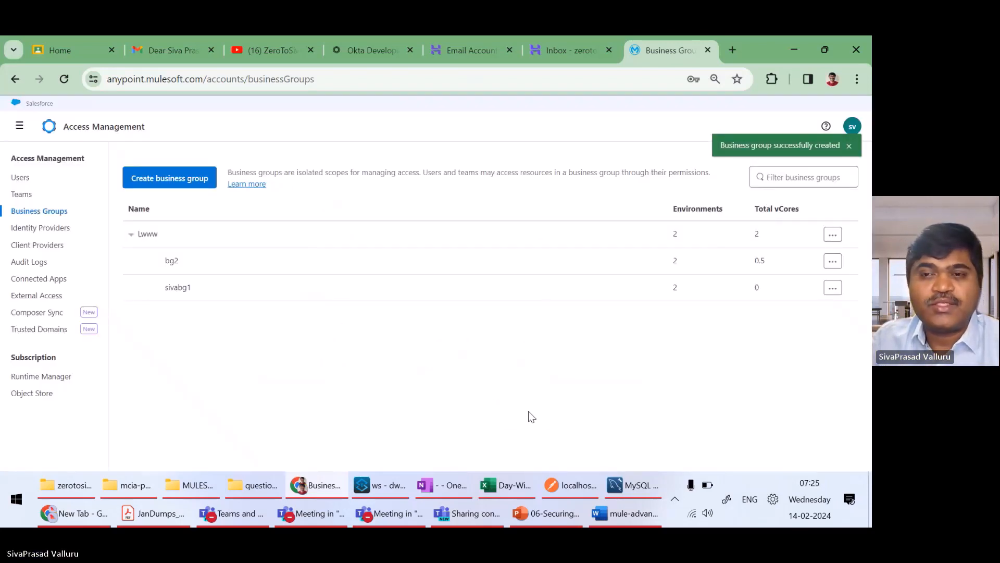
Delete the sivabg1 business group, entering its name as confirmation.
{"action": "left_click", "coordinate": [833, 288]}
{"action": "left_click", "coordinate": [793, 336]}
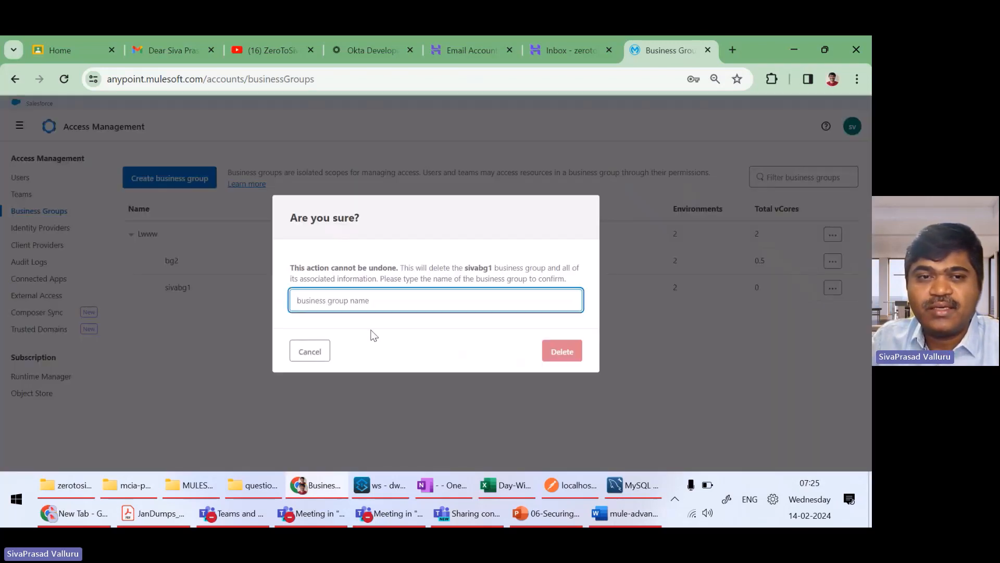
{"action": "type", "text": "sivabg1"}
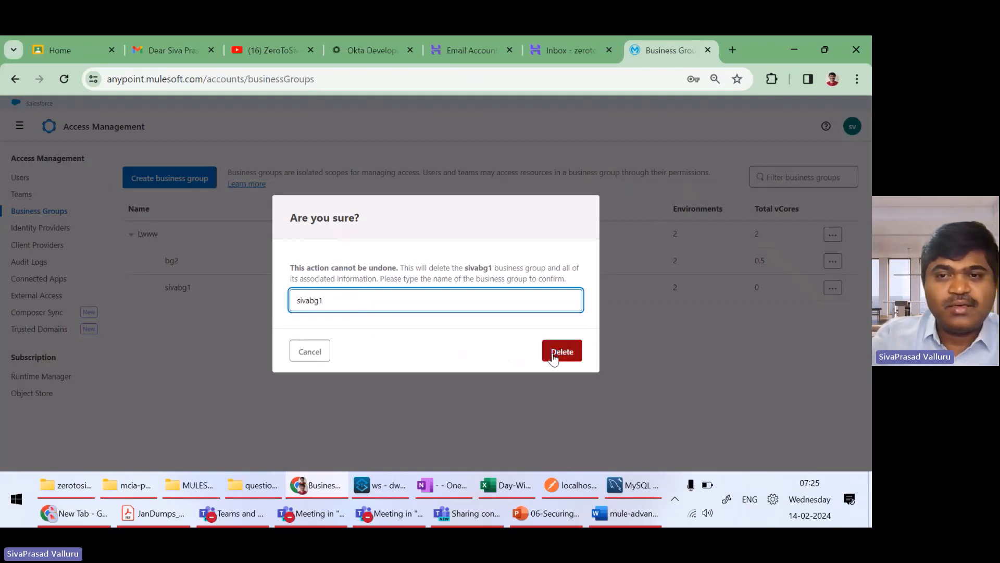
{"action": "left_click", "coordinate": [558, 350]}
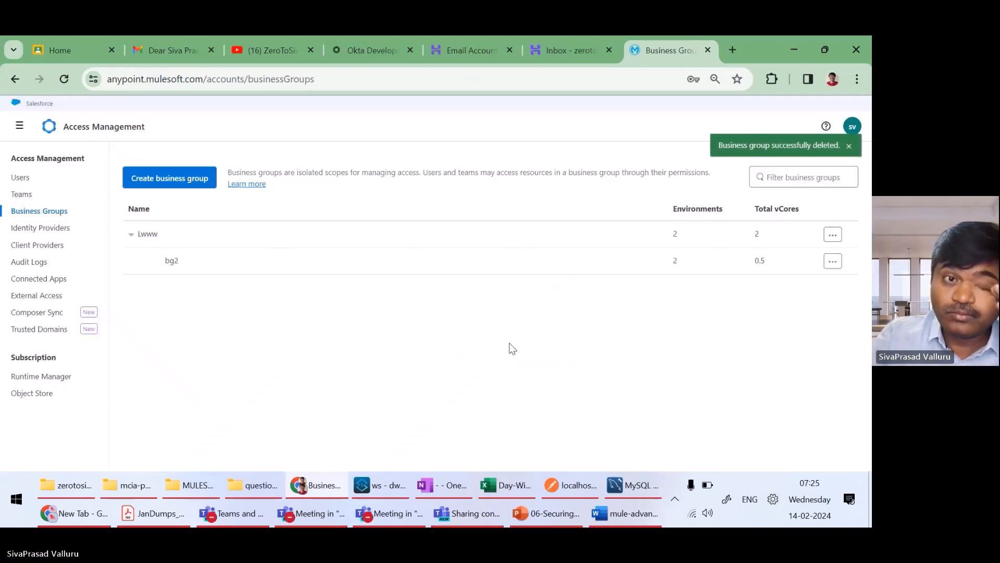
Set up another new business group named sivabg1 under Lwww, with permission to create business groups and environments.
{"action": "left_click", "coordinate": [181, 189]}
{"action": "type", "text": "sivabg1"}
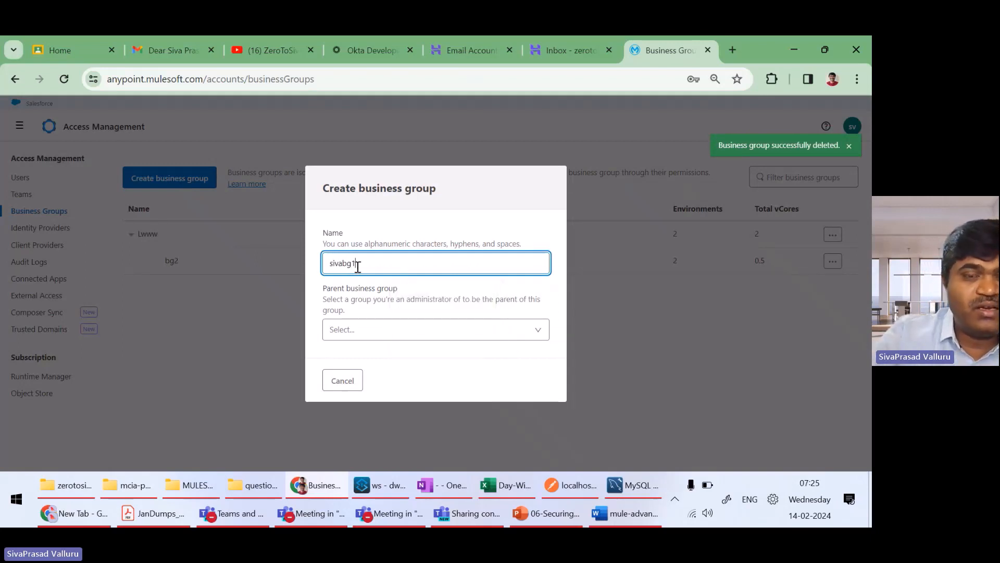
{"action": "left_click", "coordinate": [419, 327]}
{"action": "left_click", "coordinate": [350, 363]}
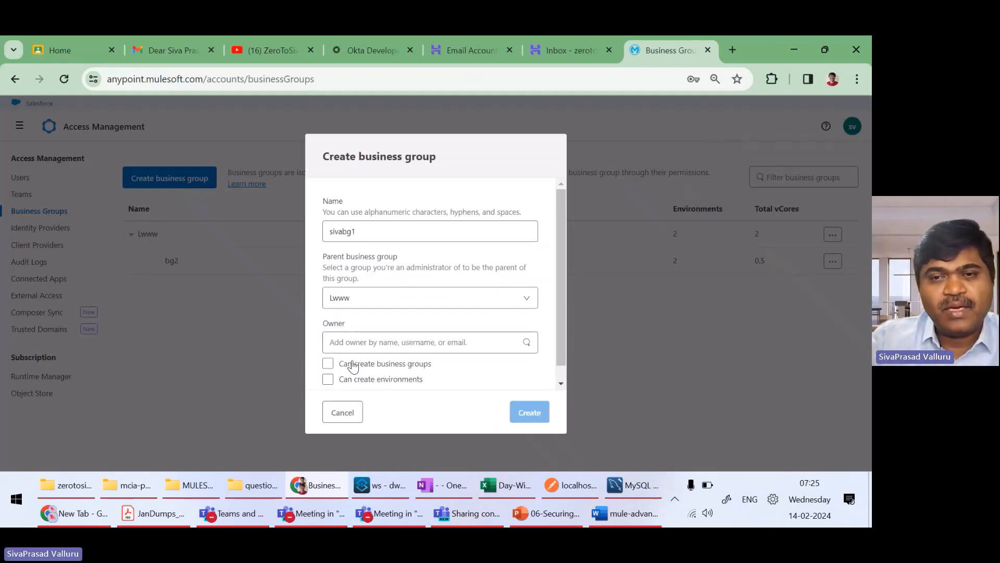
{"action": "left_click_drag", "start_coordinate": [558, 264], "coordinate": [560, 334]}
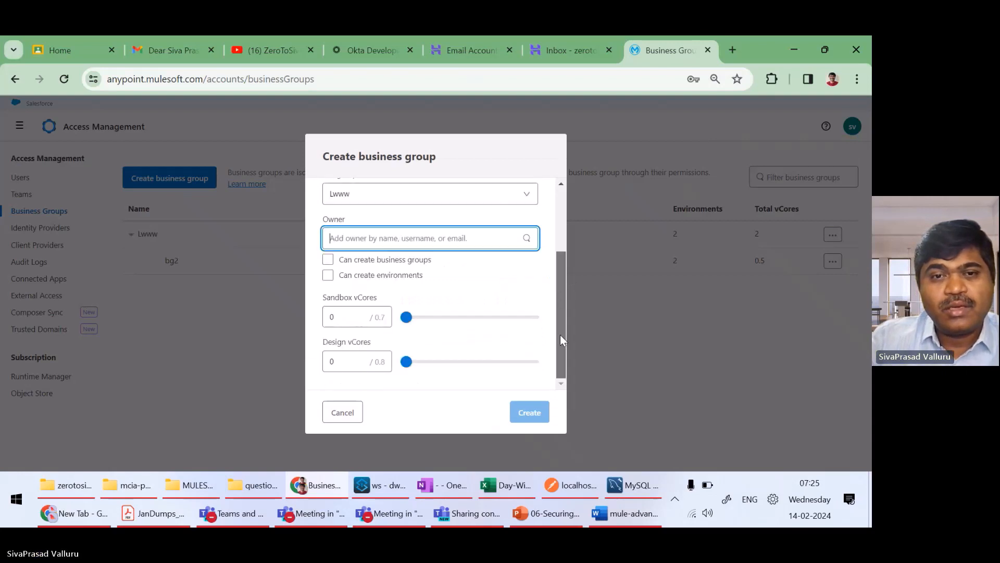
{"action": "left_click", "coordinate": [328, 262]}
{"action": "left_click", "coordinate": [327, 275]}
Allocate 0.3 Sandbox vCores and 0.3 Design vCores to the new business group.
{"action": "left_click", "coordinate": [345, 319]}
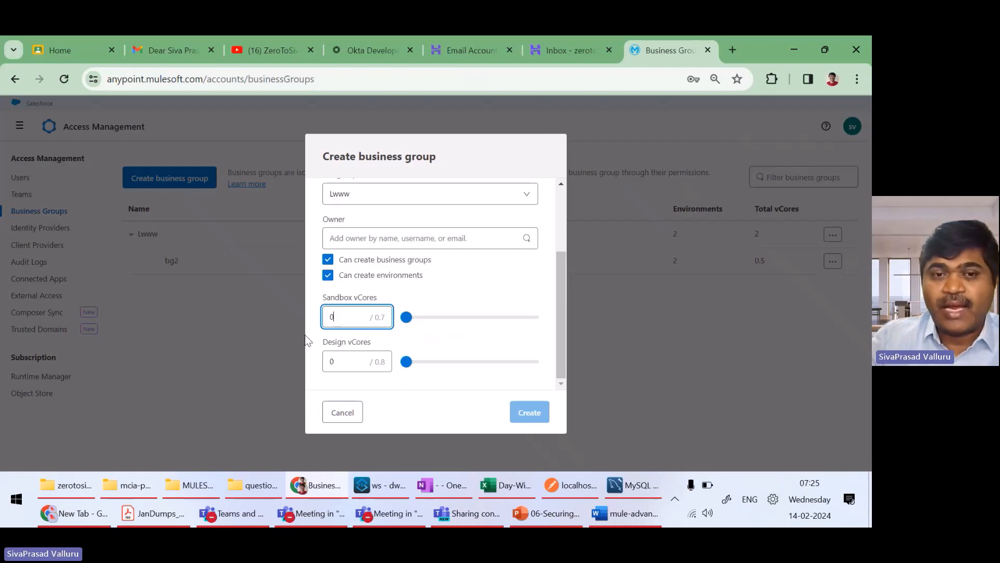
{"action": "double_click", "coordinate": [379, 318]}
{"action": "left_click_drag", "start_coordinate": [379, 317], "coordinate": [384, 317]}
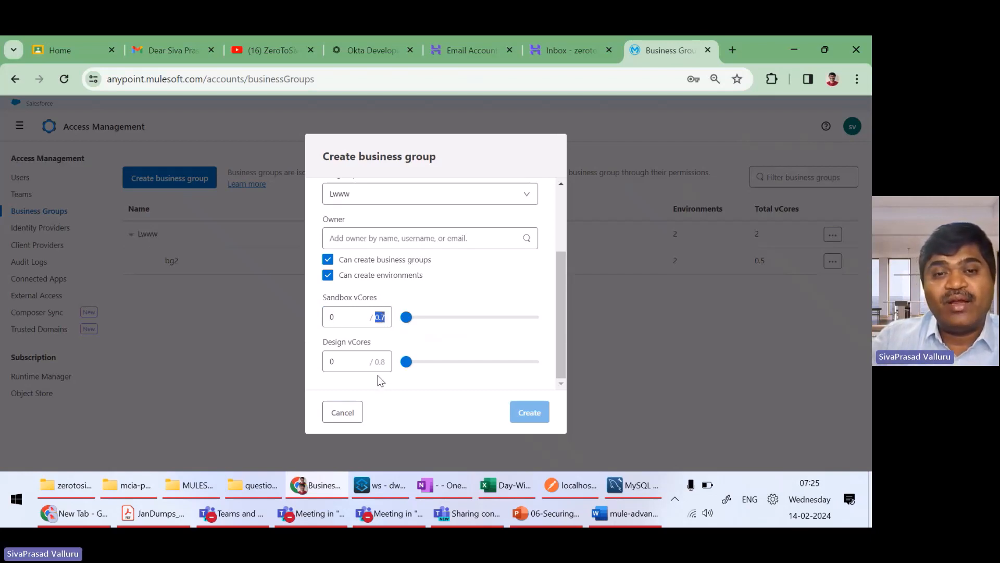
{"action": "left_click_drag", "start_coordinate": [373, 362], "coordinate": [387, 363]}
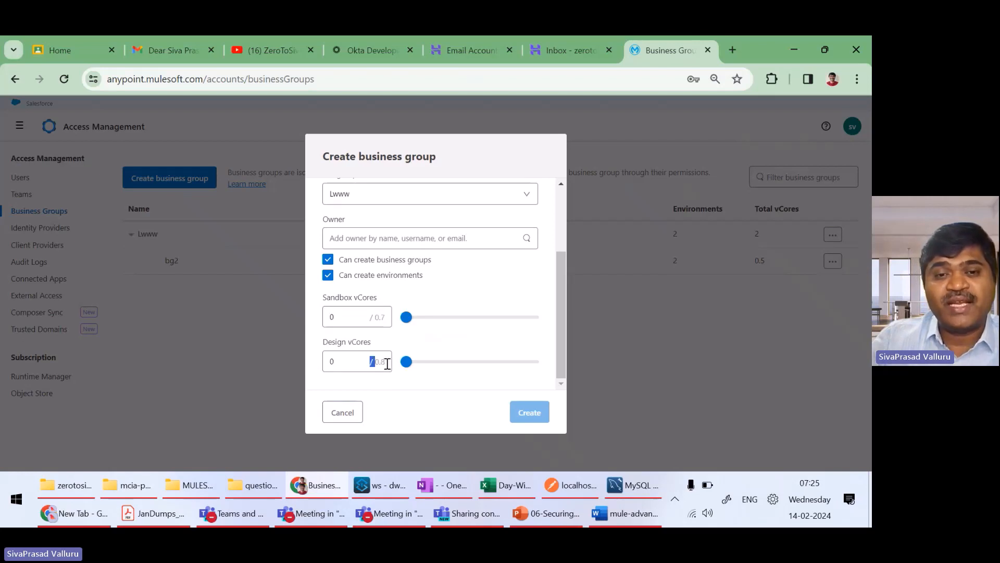
{"action": "left_click", "coordinate": [348, 315]}
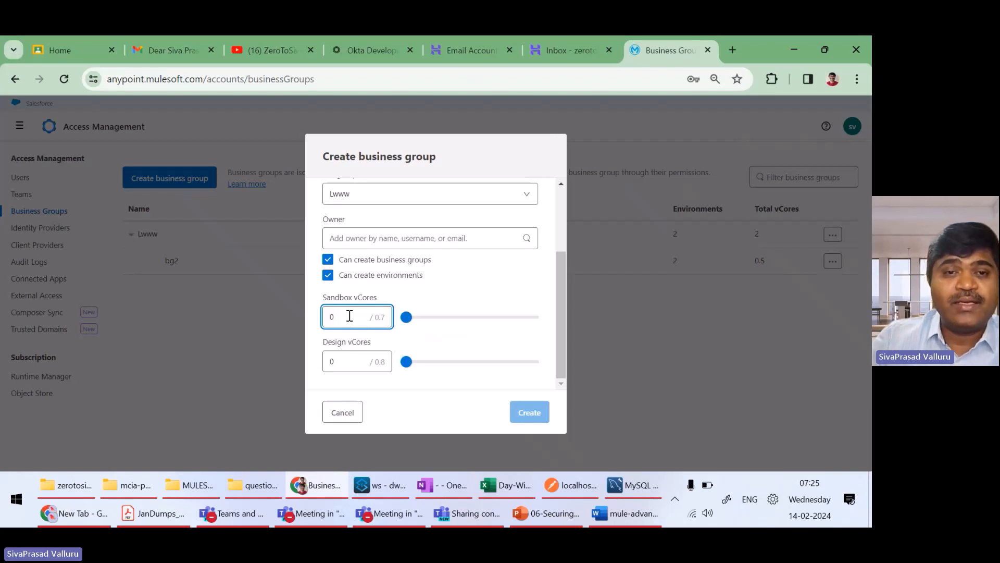
{"action": "type", "text": "0"}
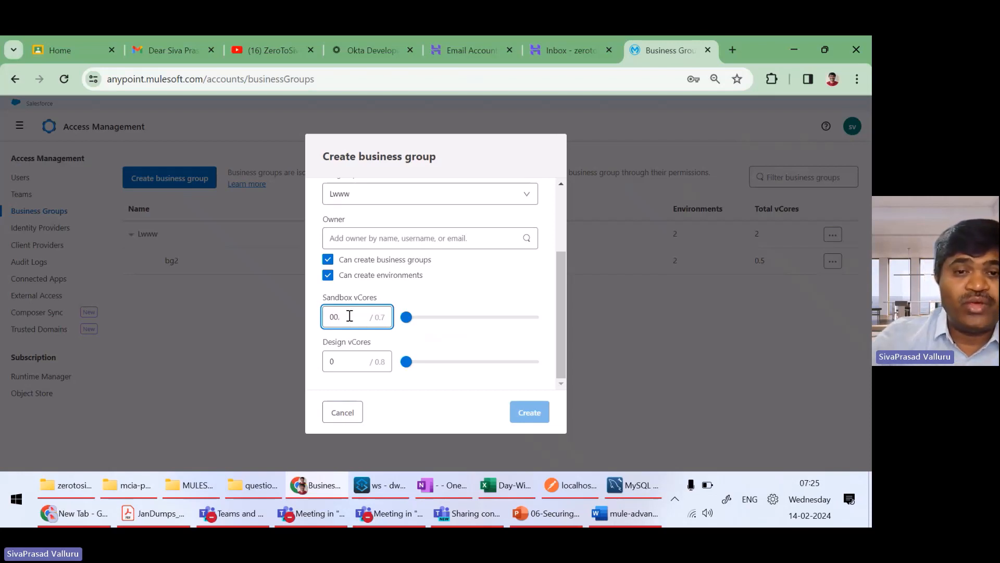
{"action": "key", "text": "BackSpace"}
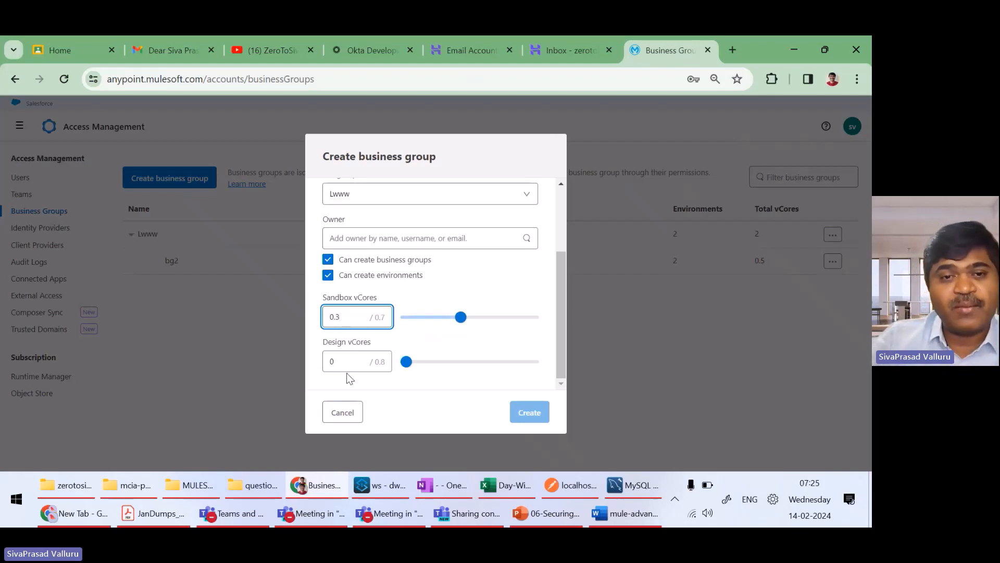
{"action": "left_click_drag", "start_coordinate": [348, 360], "coordinate": [316, 367]}
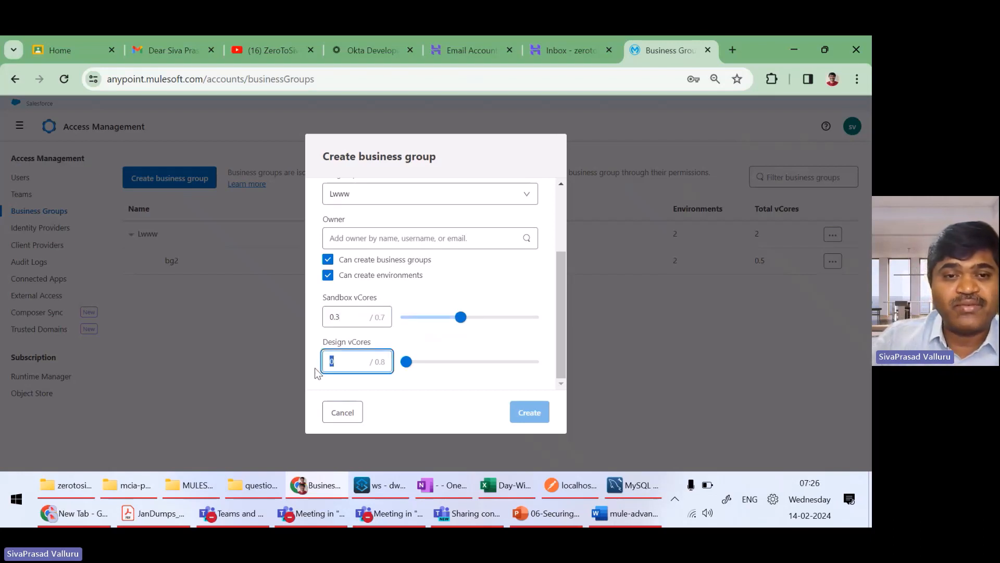
{"action": "type", "text": "0."}
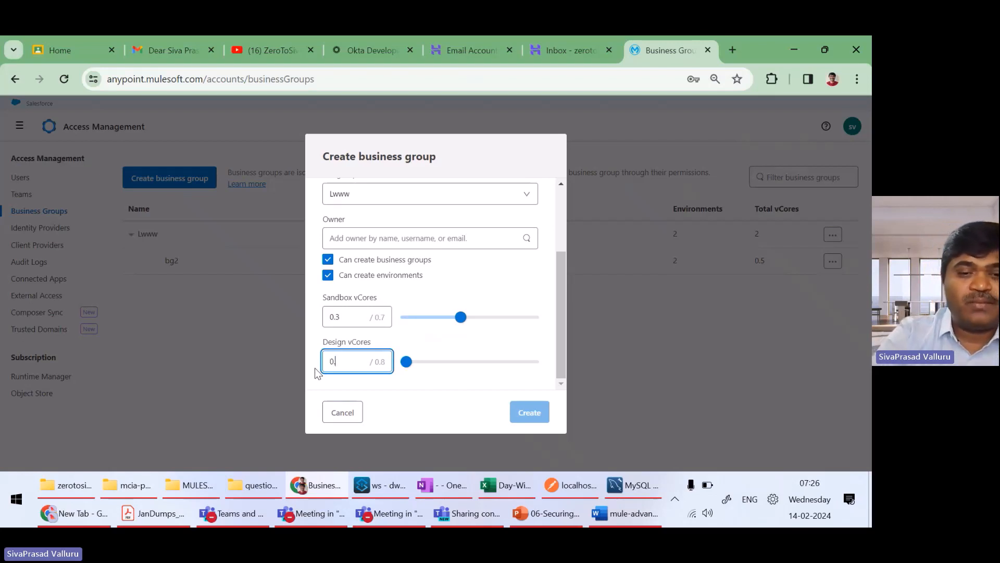
{"action": "type", "text": "3"}
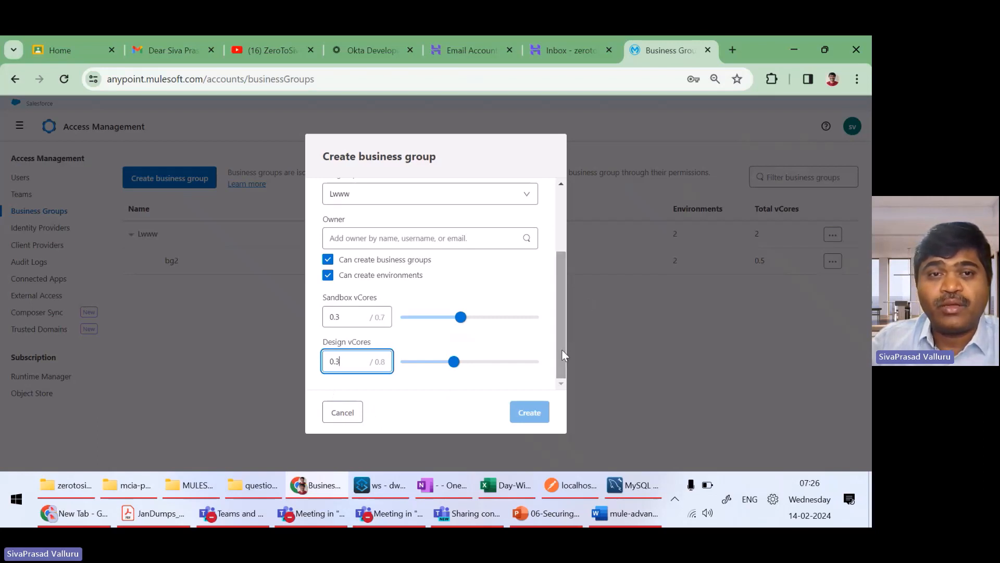
Assign the account holder as the group's owner and create the sivabg1 business group.
{"action": "left_click", "coordinate": [417, 240]}
{"action": "type", "text": "si"}
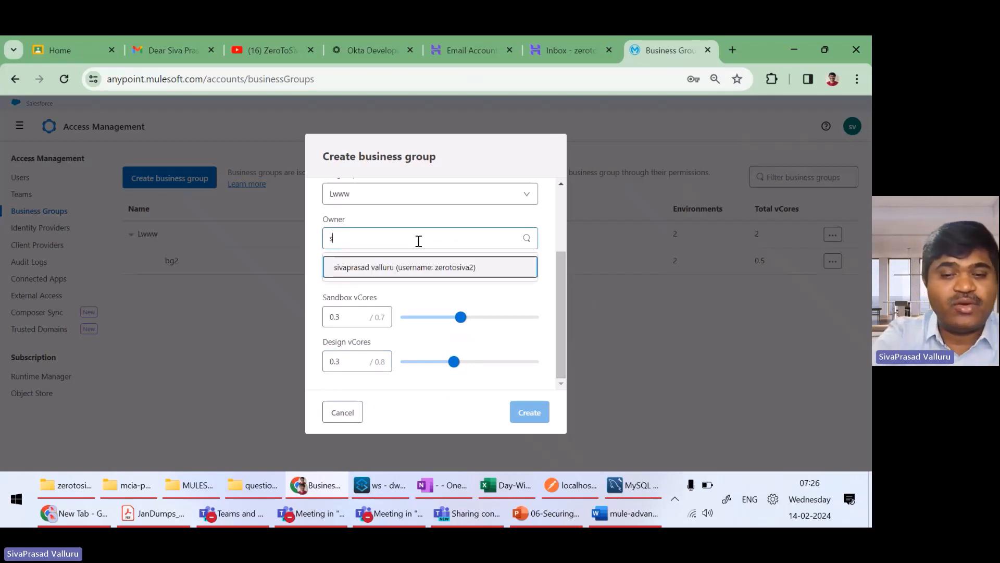
{"action": "left_click", "coordinate": [375, 268]}
{"action": "left_click", "coordinate": [529, 412]}
{"action": "left_click_drag", "start_coordinate": [556, 296], "coordinate": [555, 382]}
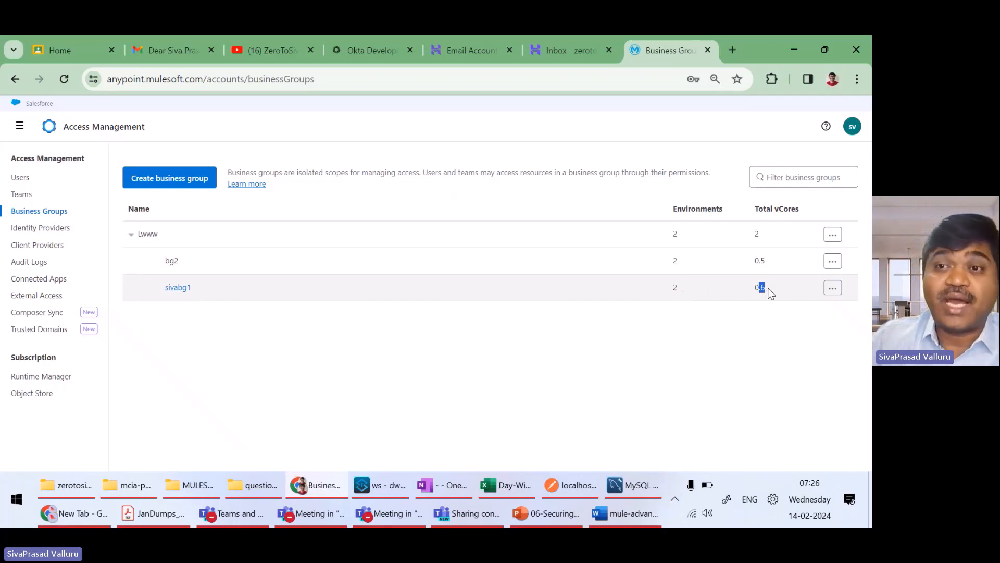
Check the total vCores of Lwww, and open sivabg1 to review its IDs, owner permissions and vCore allocation.
{"action": "left_click_drag", "start_coordinate": [755, 232], "coordinate": [759, 238]}
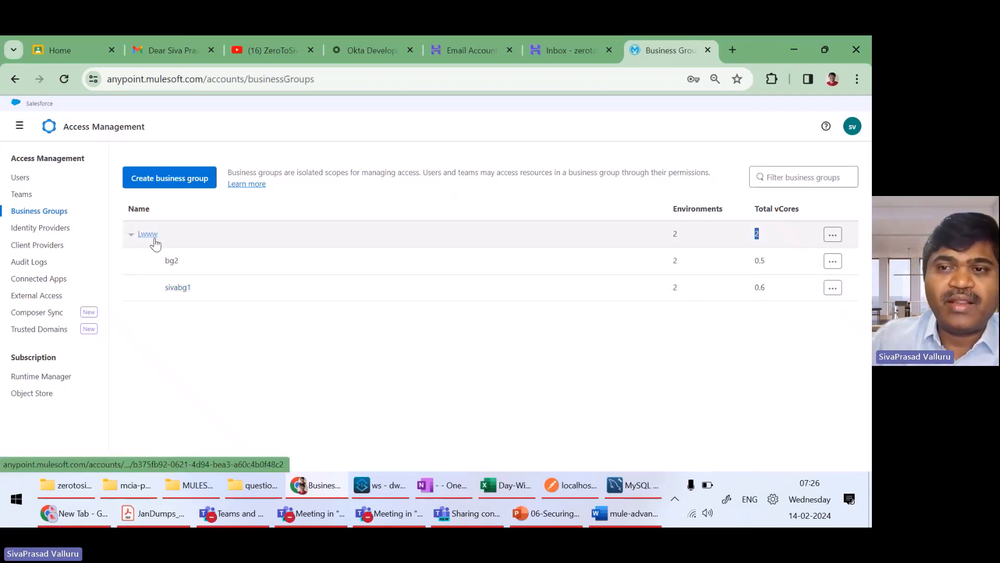
{"action": "left_click", "coordinate": [758, 234]}
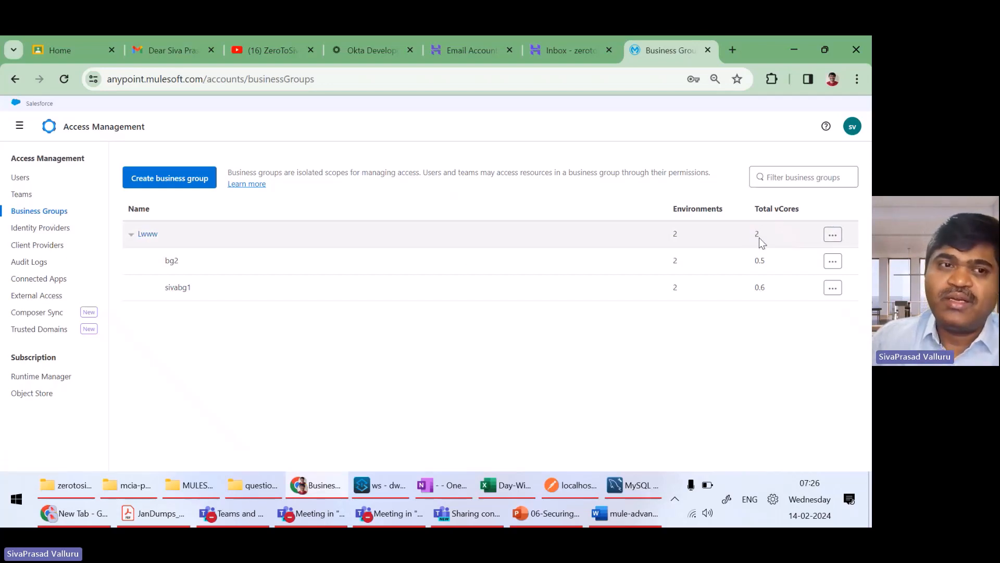
{"action": "left_click", "coordinate": [178, 288]}
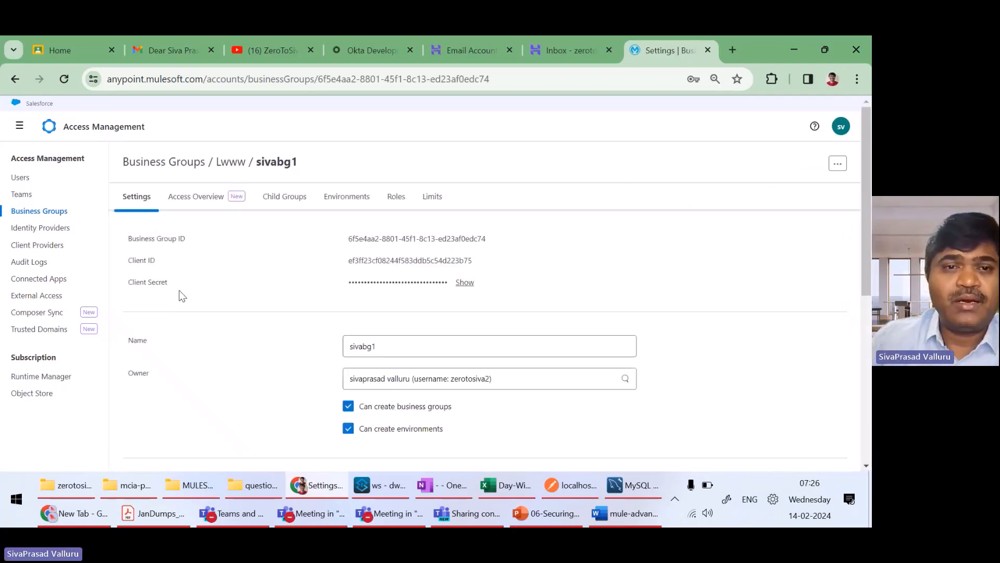
{"action": "double_click", "coordinate": [371, 239]}
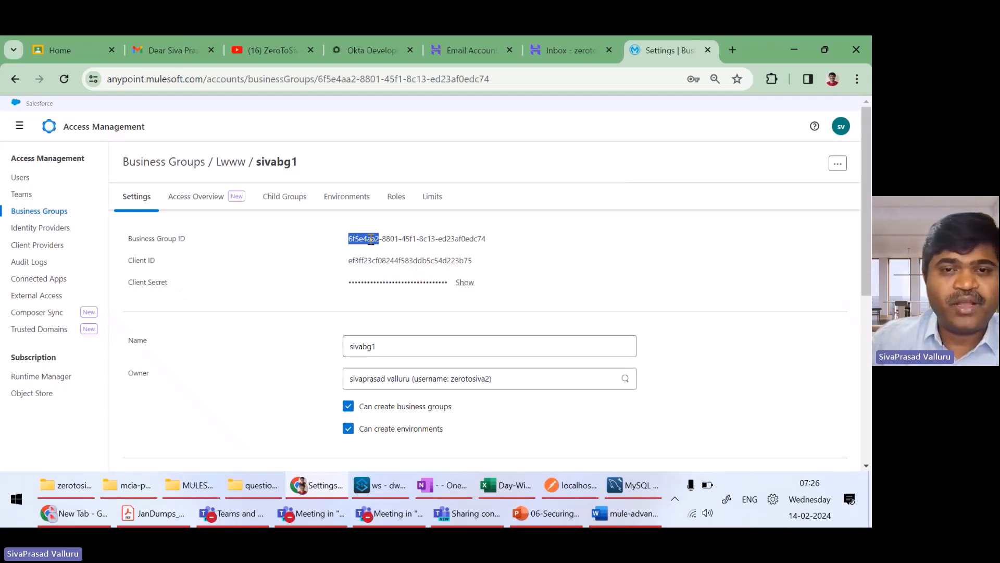
{"action": "double_click", "coordinate": [362, 260]}
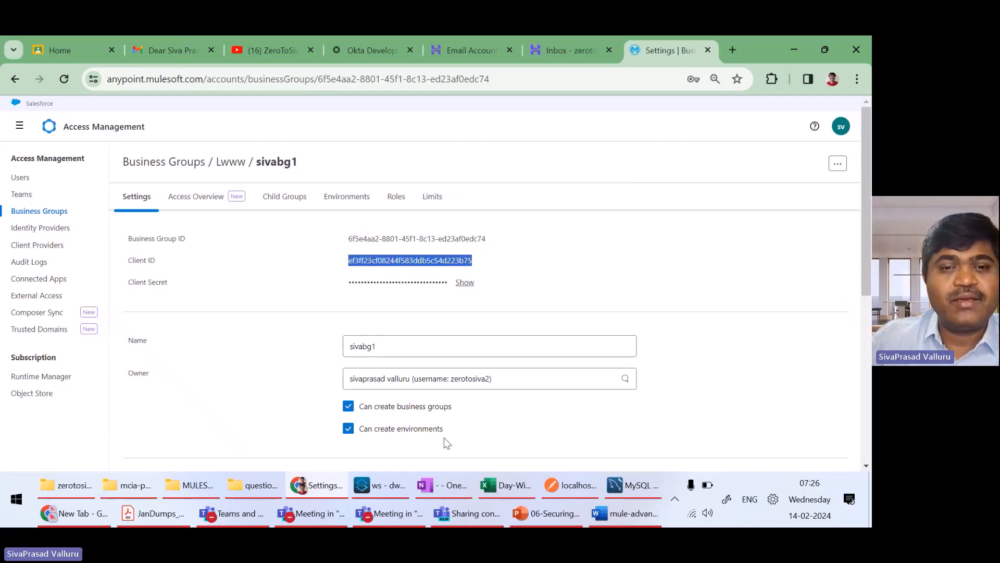
{"action": "scroll", "coordinate": [444, 438], "scroll_direction": "down", "scroll_amount": 5}
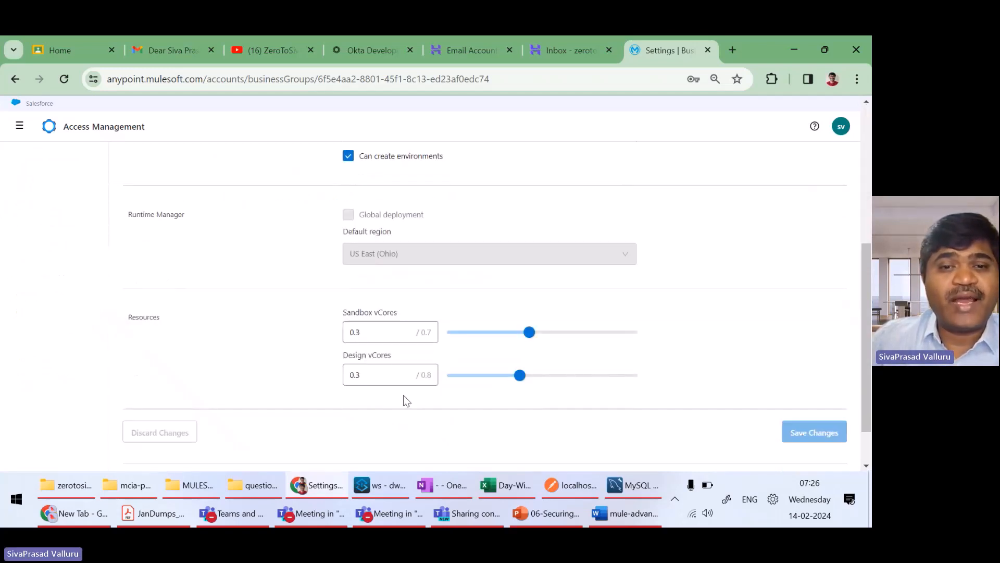
{"action": "left_click", "coordinate": [373, 333]}
{"action": "left_click", "coordinate": [376, 372]}
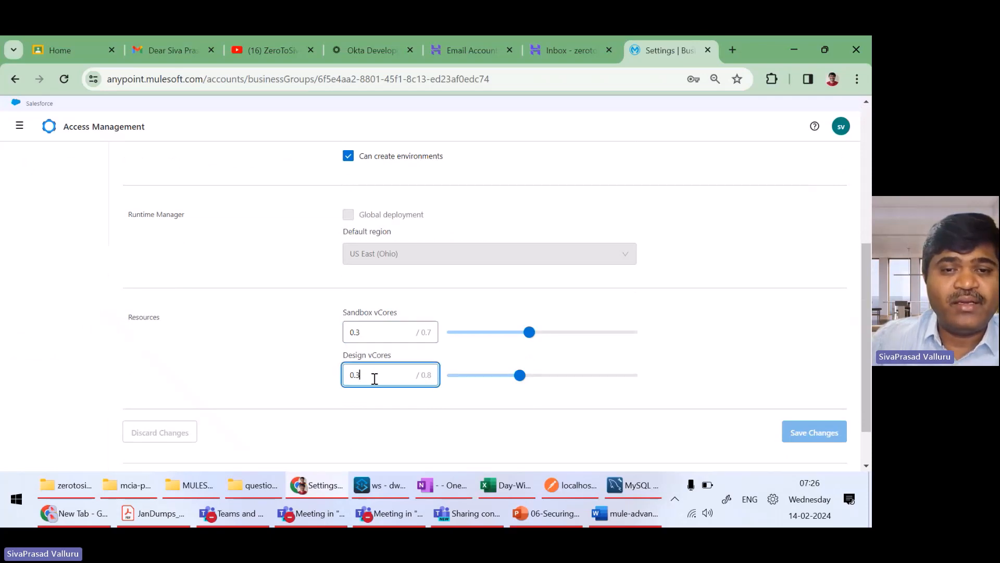
{"action": "scroll", "coordinate": [384, 375], "scroll_direction": "up", "scroll_amount": 3}
{"action": "scroll", "coordinate": [385, 376], "scroll_direction": "up", "scroll_amount": 3}
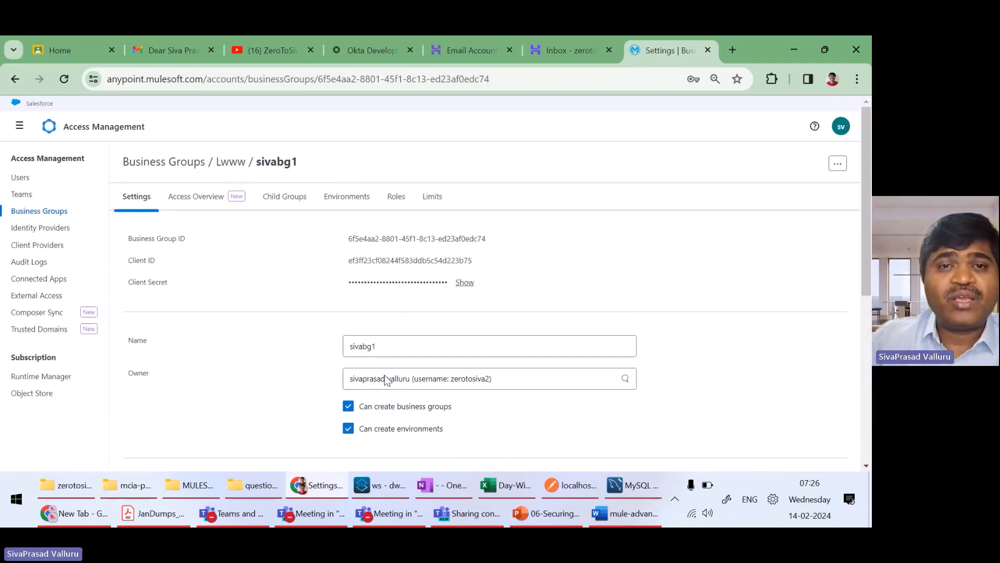
Delete the Design environment from the sivabg1 business group, entering Design as confirmation.
{"action": "left_click", "coordinate": [364, 203]}
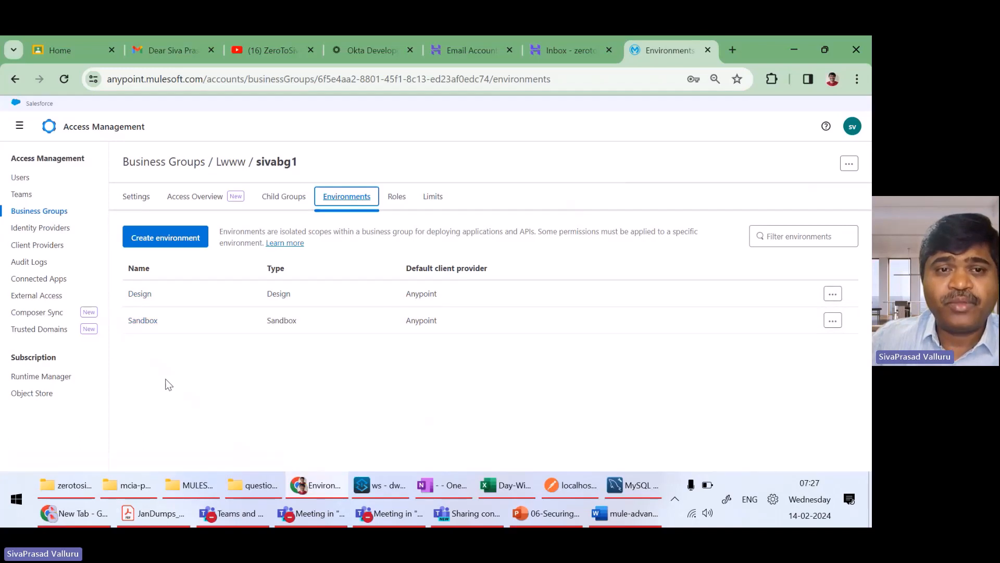
{"action": "left_click", "coordinate": [832, 294]}
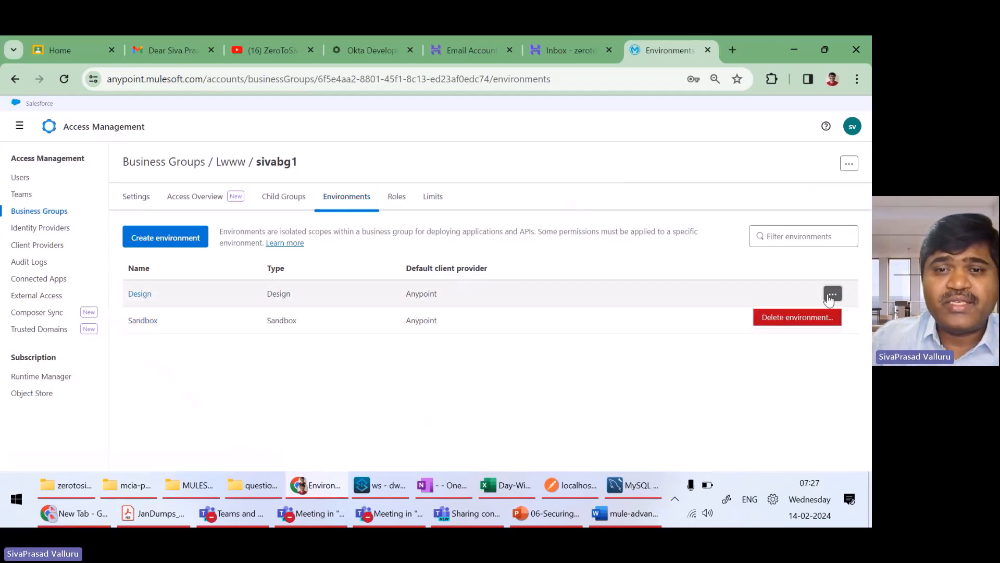
{"action": "left_click", "coordinate": [782, 317]}
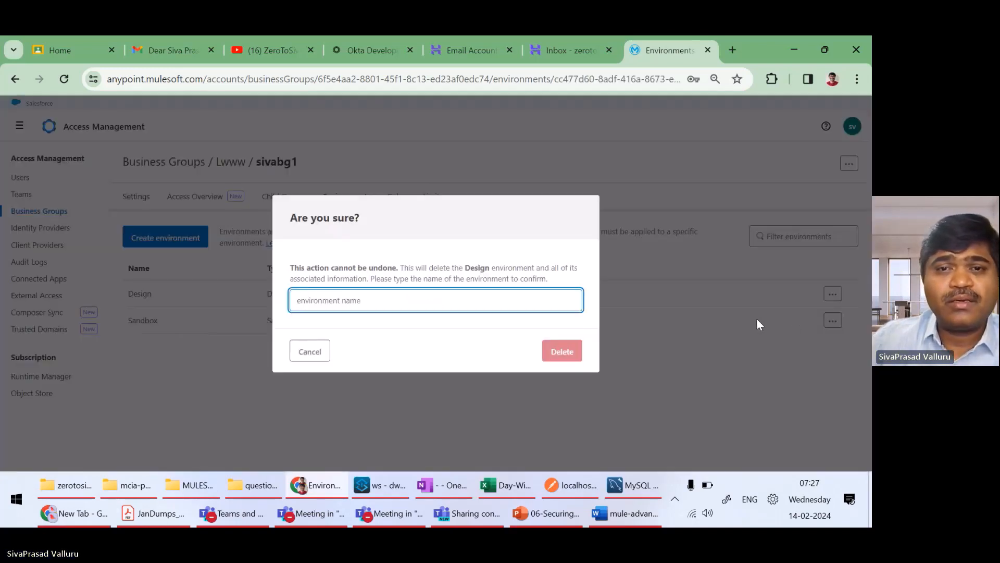
{"action": "type", "text": "Des"}
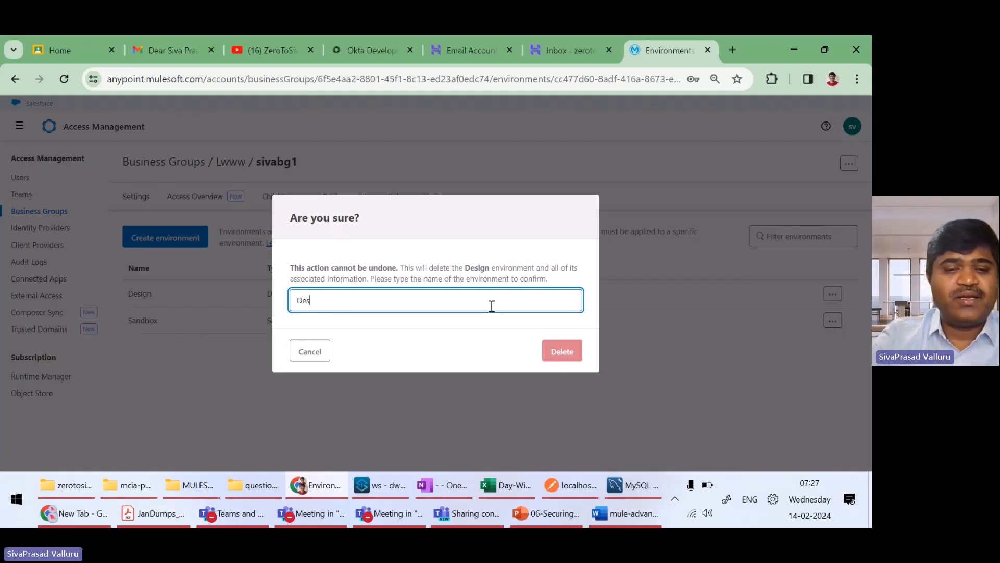
{"action": "type", "text": "ign"}
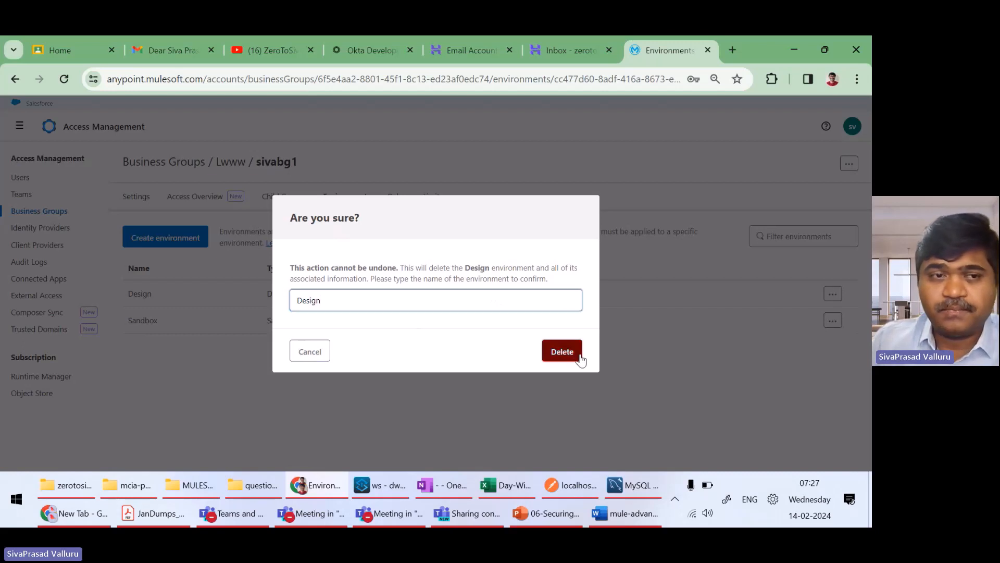
{"action": "left_click", "coordinate": [580, 358]}
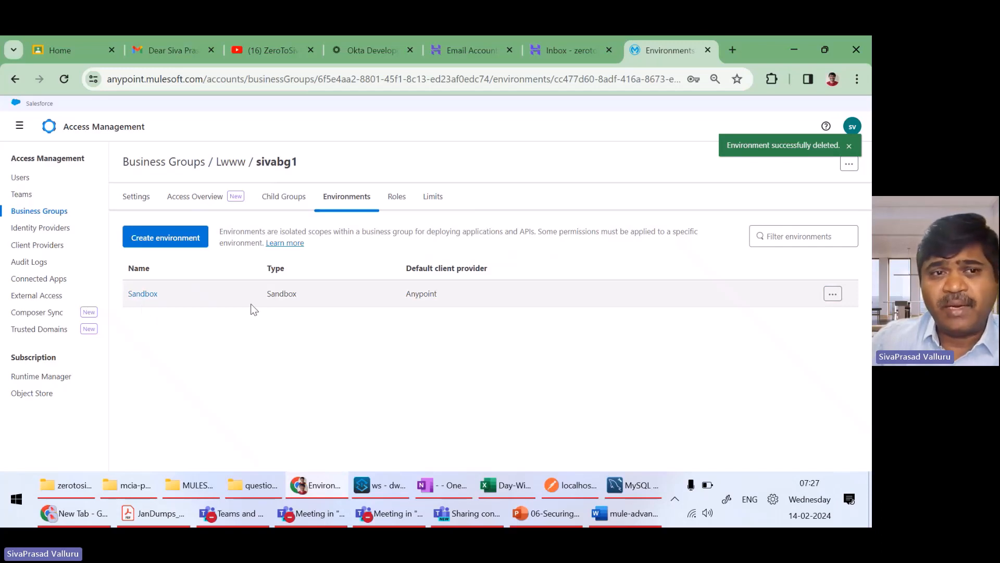
Create a Production environment named sivabg1prod in the sivabg1 business group.
{"action": "left_click", "coordinate": [170, 238]}
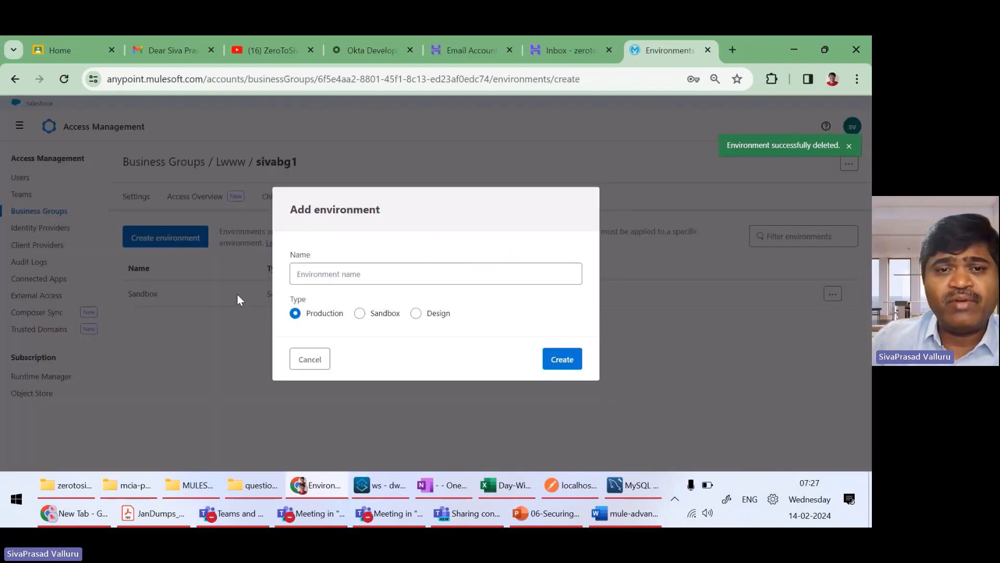
{"action": "left_click", "coordinate": [330, 275]}
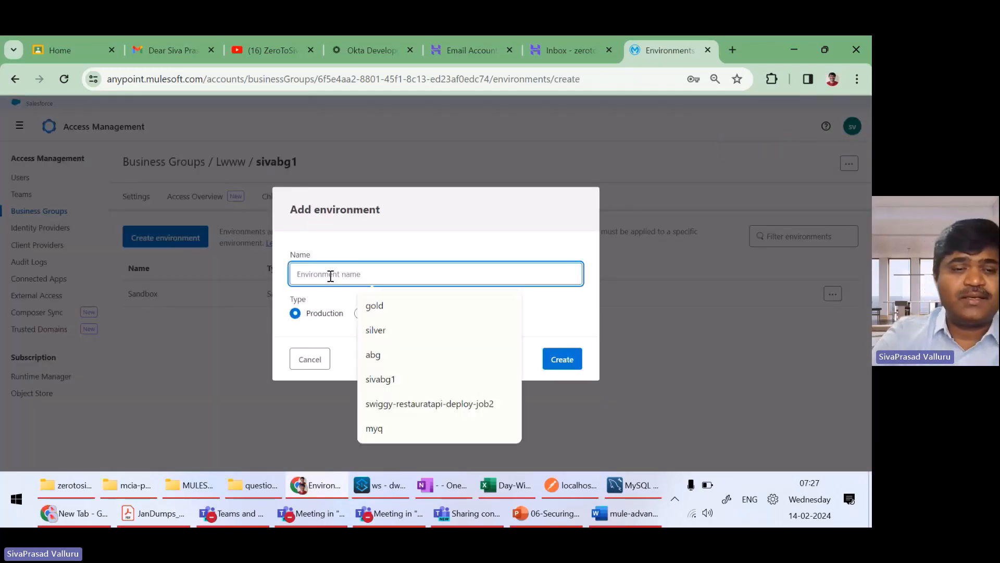
{"action": "type", "text": "sivabg1prod"}
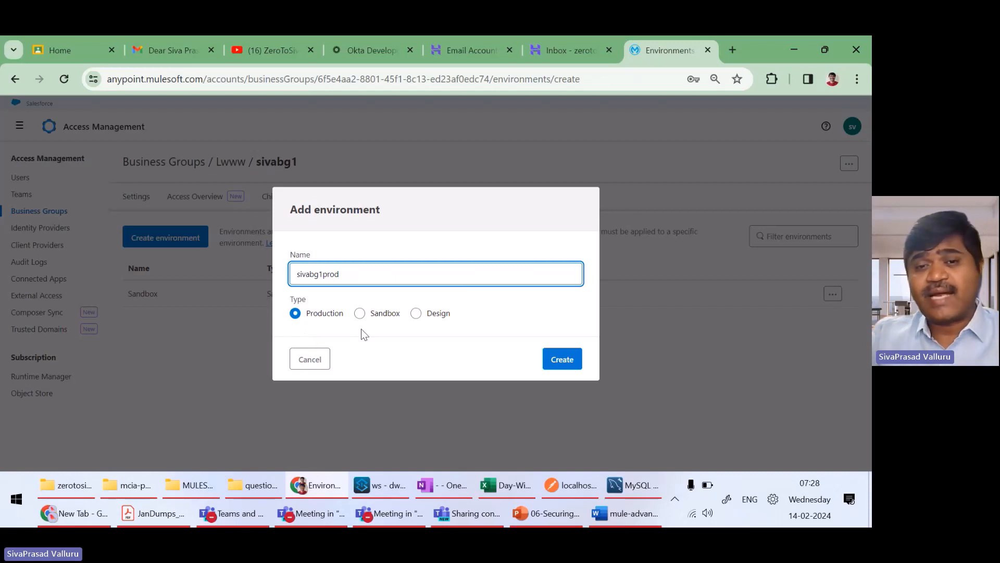
{"action": "left_click", "coordinate": [359, 315]}
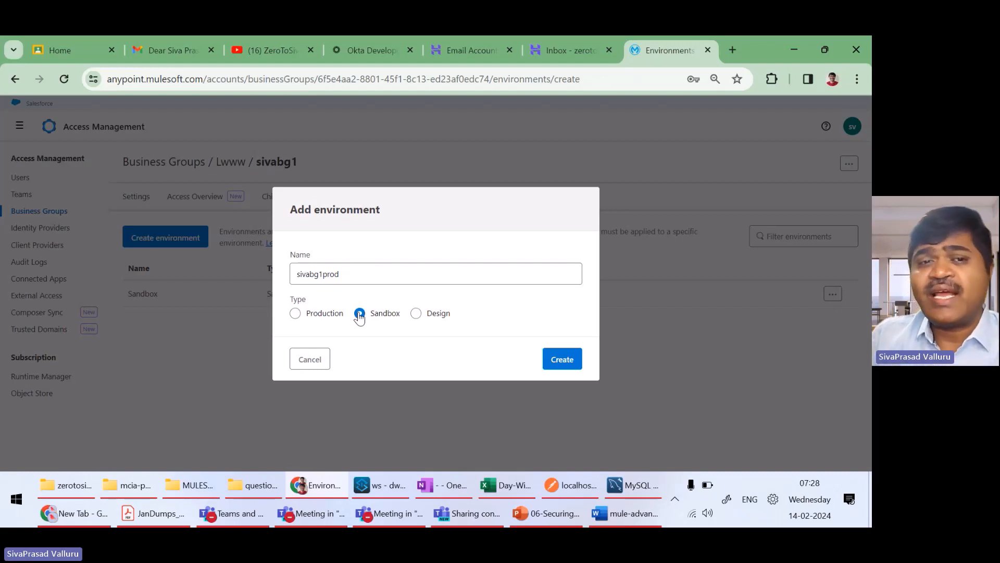
{"action": "left_click", "coordinate": [295, 315]}
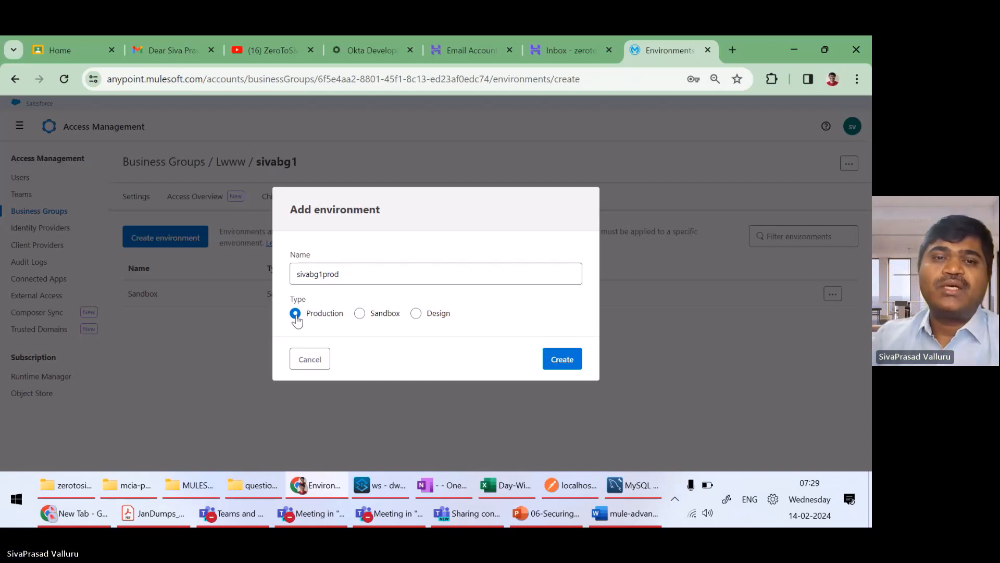
{"action": "left_click_drag", "start_coordinate": [349, 273], "coordinate": [281, 289]}
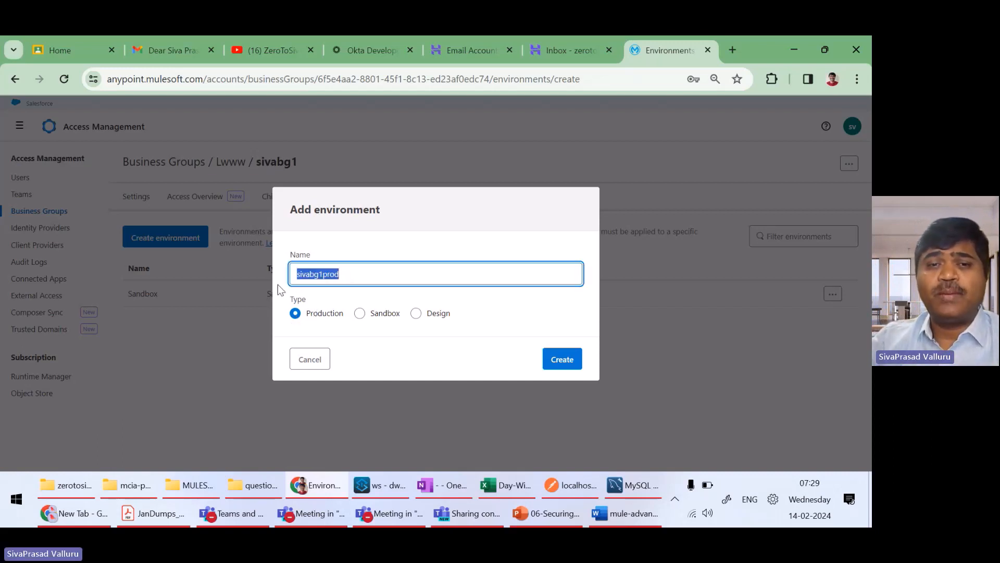
{"action": "left_click", "coordinate": [563, 364]}
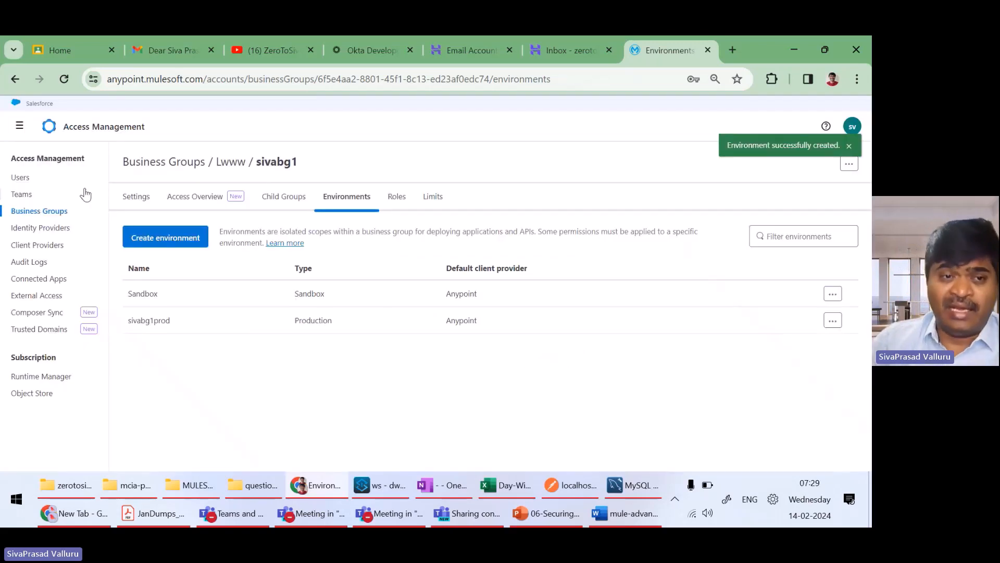
Create a Sandbox environment named sivabg2dev in the sivabg1 business group.
{"action": "left_click", "coordinate": [170, 241]}
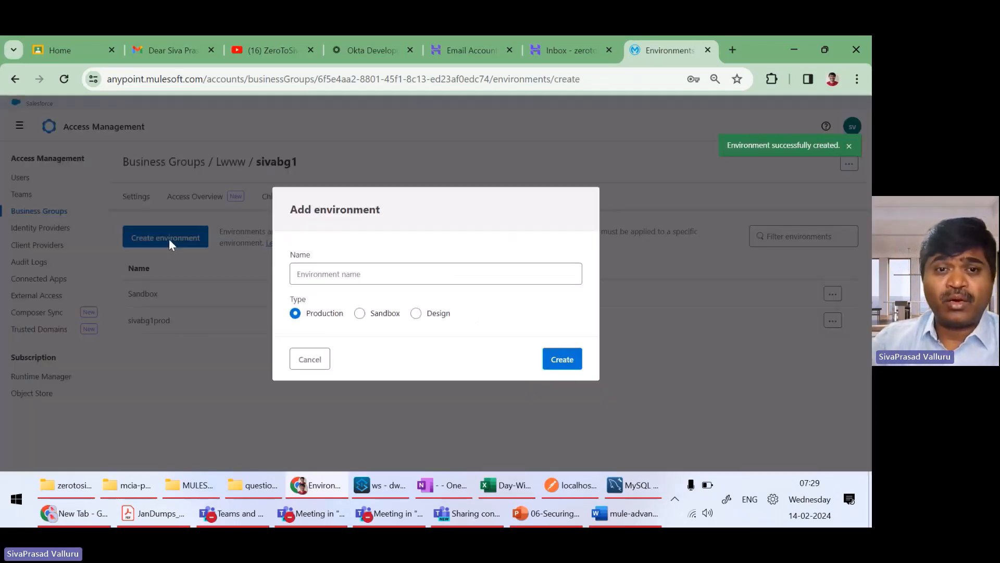
{"action": "left_click", "coordinate": [359, 313]}
{"action": "left_click", "coordinate": [352, 279]}
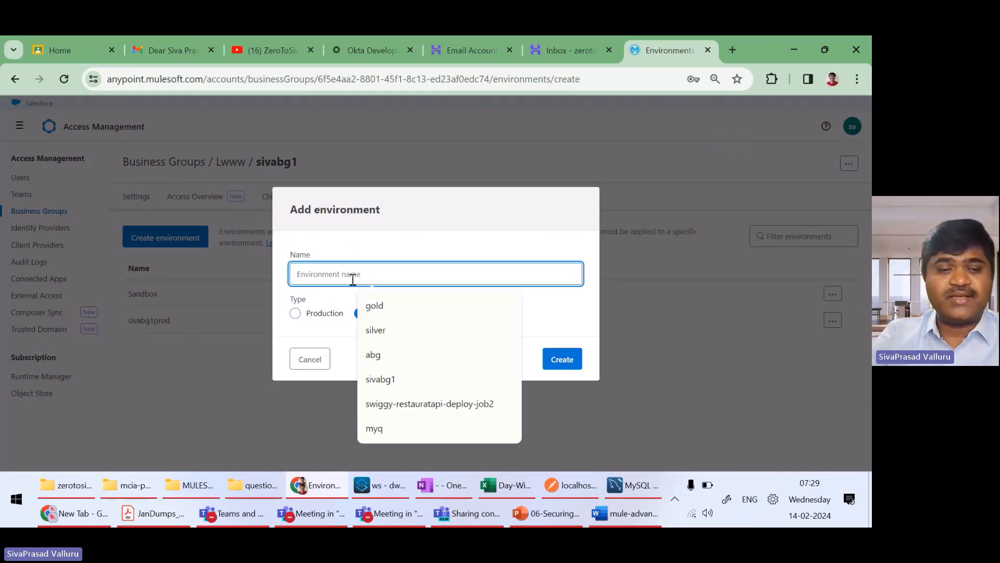
{"action": "type", "text": "siva"}
{"action": "type", "text": "bg"}
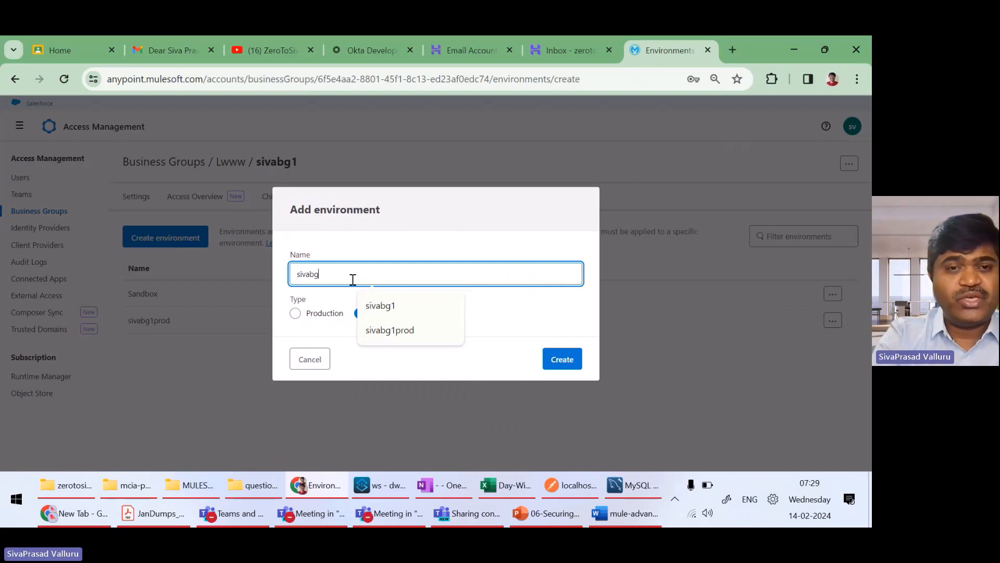
{"action": "type", "text": "2dev"}
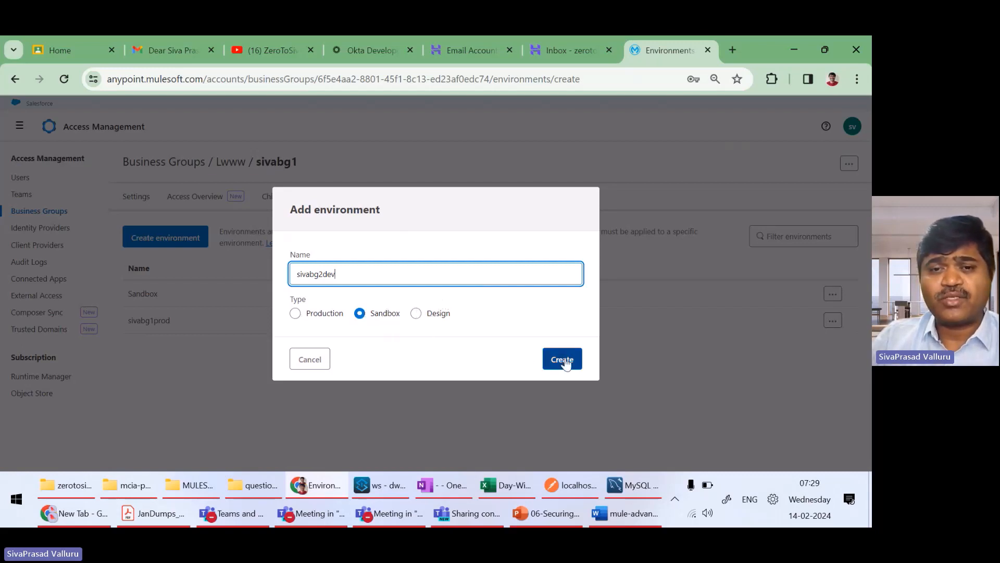
{"action": "left_click", "coordinate": [567, 363]}
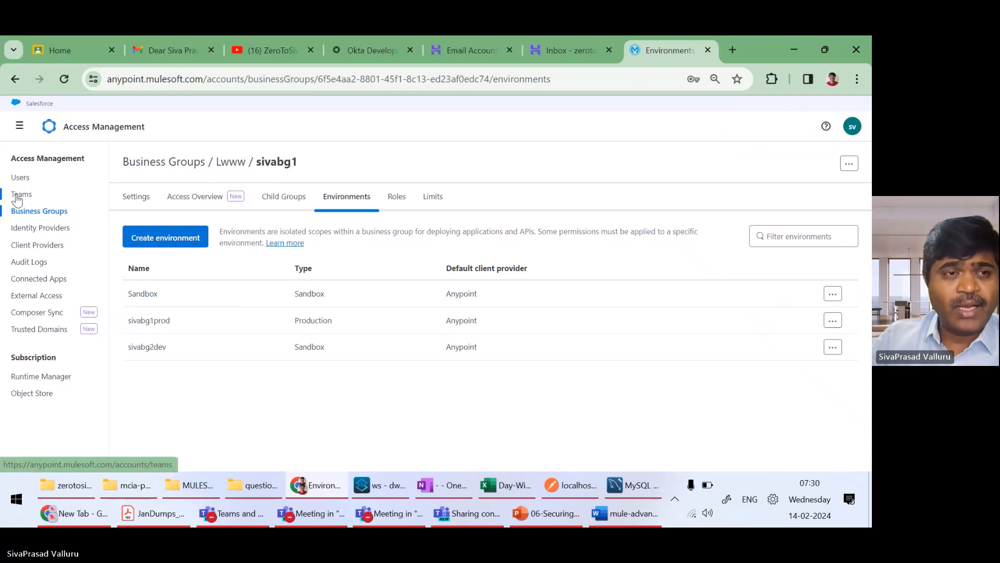
Open the sivabuteam team, check its members, and reload its permissions with inherited ones shown.
{"action": "left_click", "coordinate": [22, 195]}
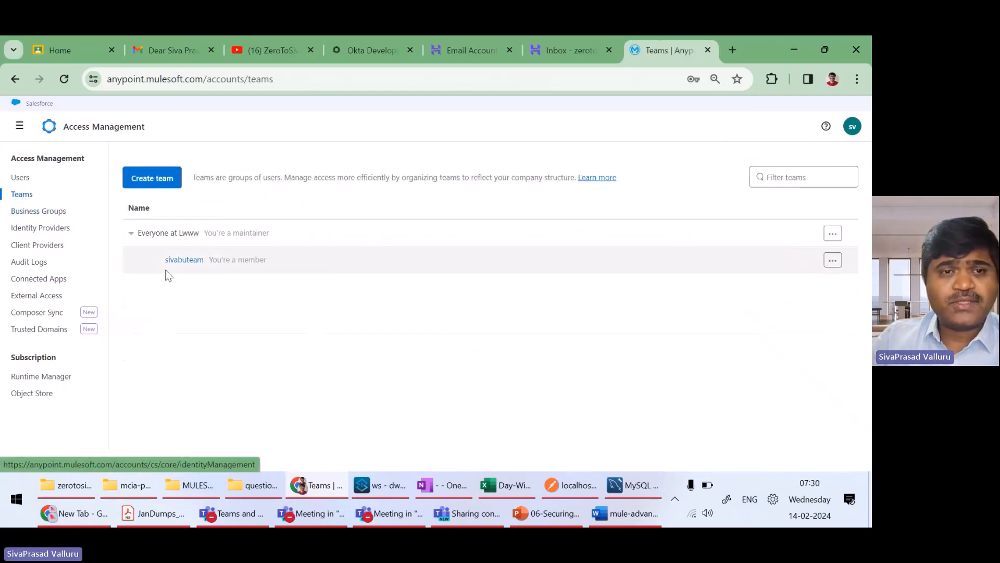
{"action": "left_click", "coordinate": [185, 260]}
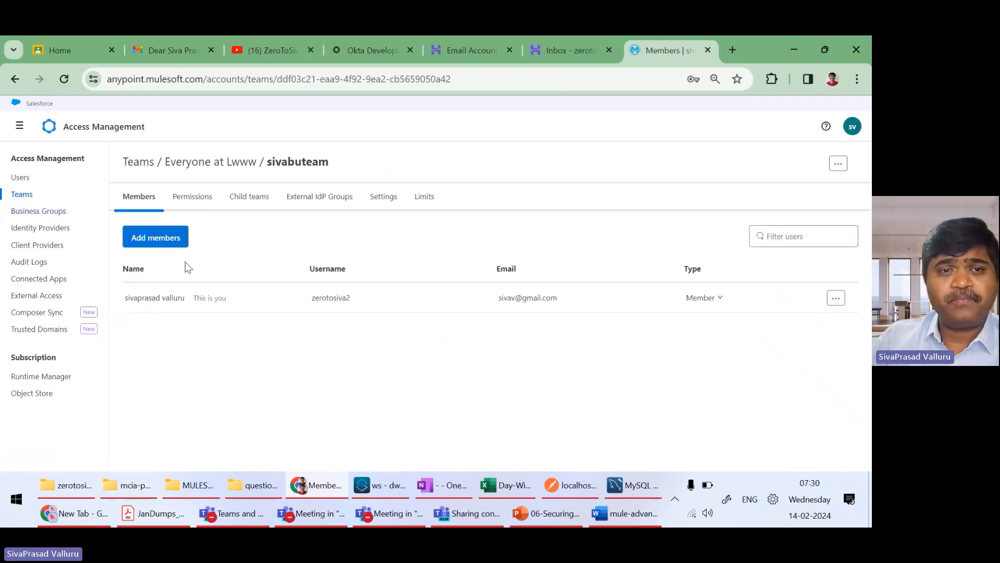
{"action": "left_click", "coordinate": [198, 198]}
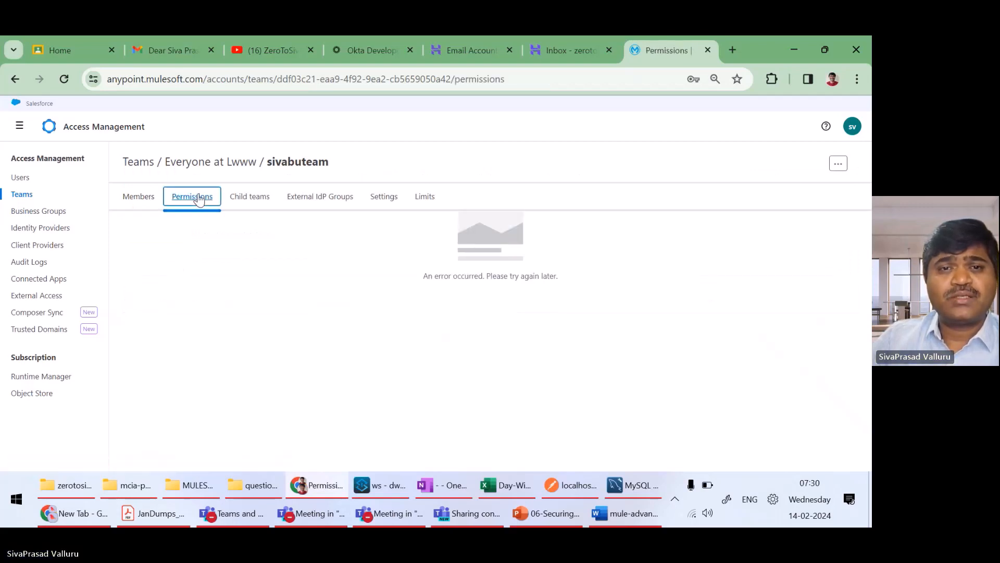
{"action": "left_click", "coordinate": [138, 198]}
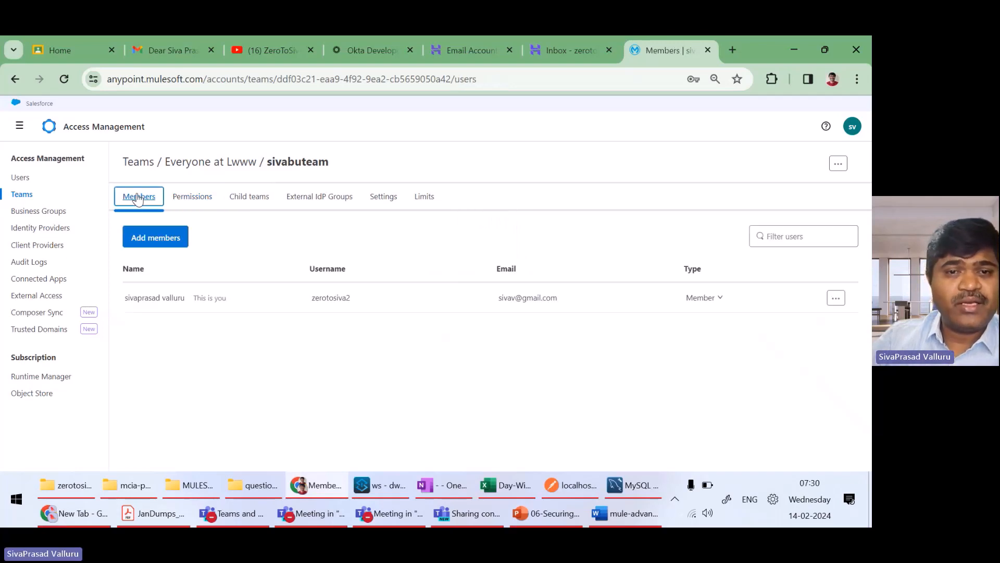
{"action": "left_click", "coordinate": [198, 204]}
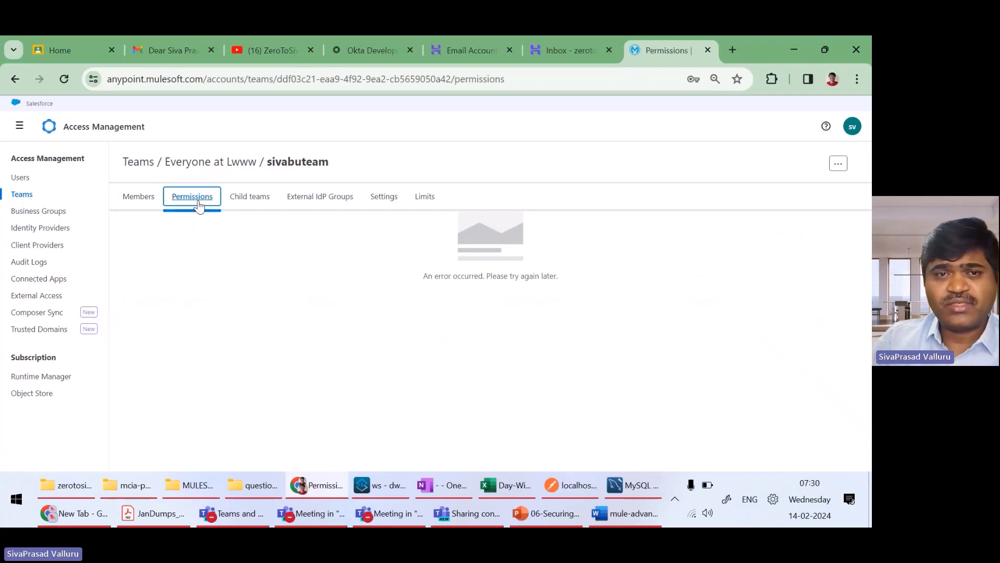
{"action": "left_click_drag", "start_coordinate": [469, 275], "coordinate": [570, 277]}
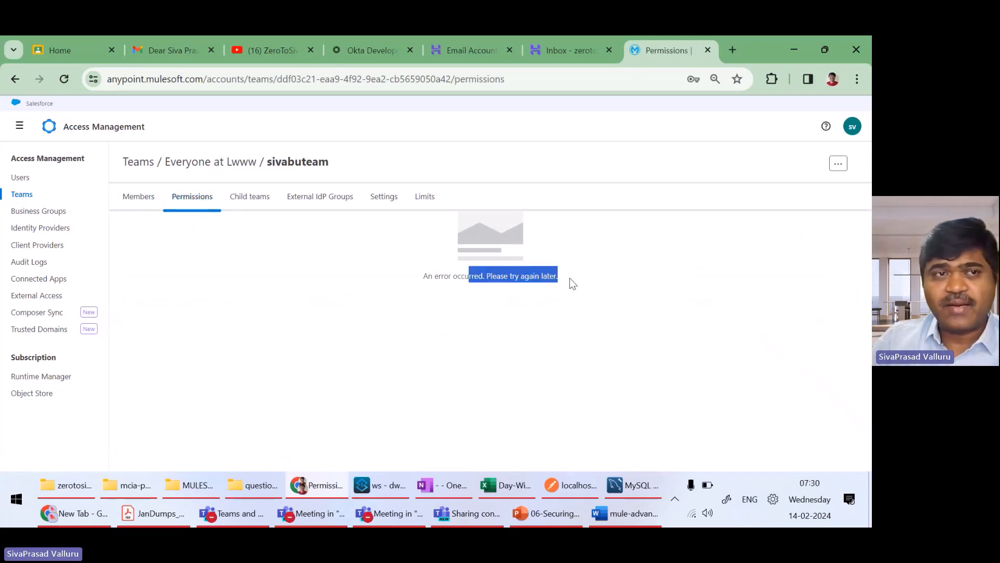
{"action": "left_click", "coordinate": [64, 79]}
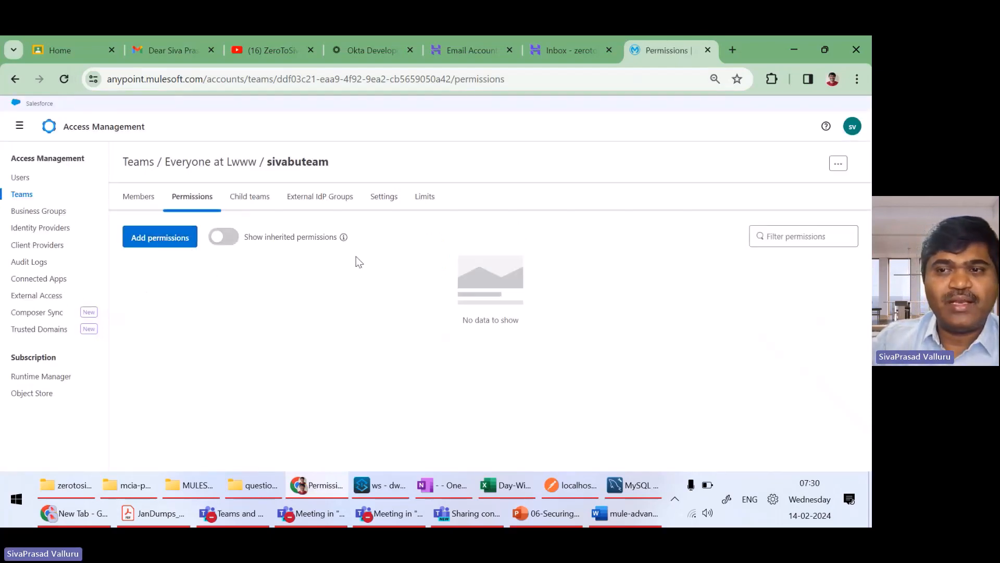
{"action": "left_click", "coordinate": [229, 239]}
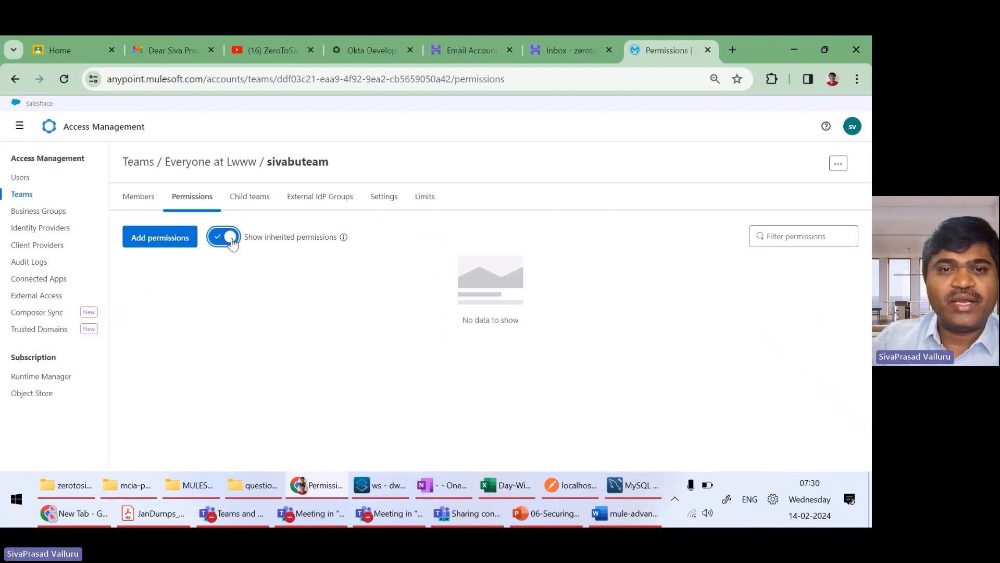
Start adding permissions to sivabuteam, selecting Delete Applications and Manage Servers under Runtime Manager.
{"action": "left_click", "coordinate": [168, 243]}
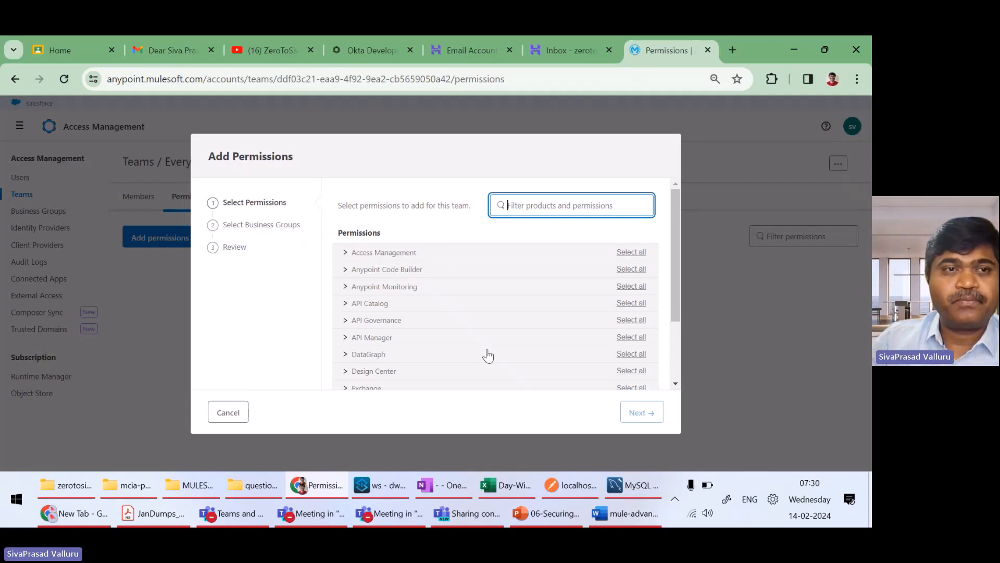
{"action": "scroll", "coordinate": [488, 356], "scroll_direction": "down", "scroll_amount": 3}
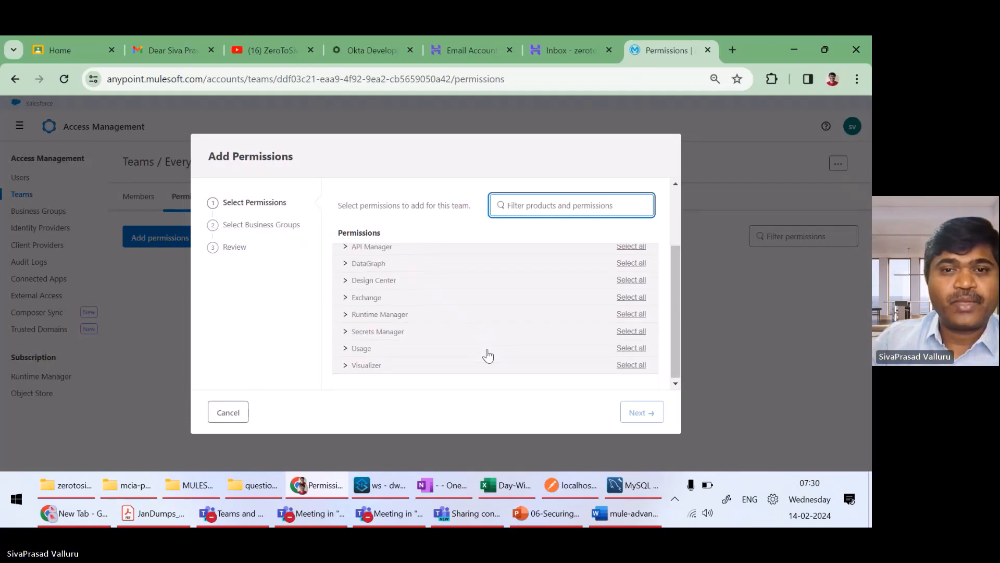
{"action": "left_click", "coordinate": [345, 315]}
{"action": "scroll", "coordinate": [455, 365], "scroll_direction": "down", "scroll_amount": 2}
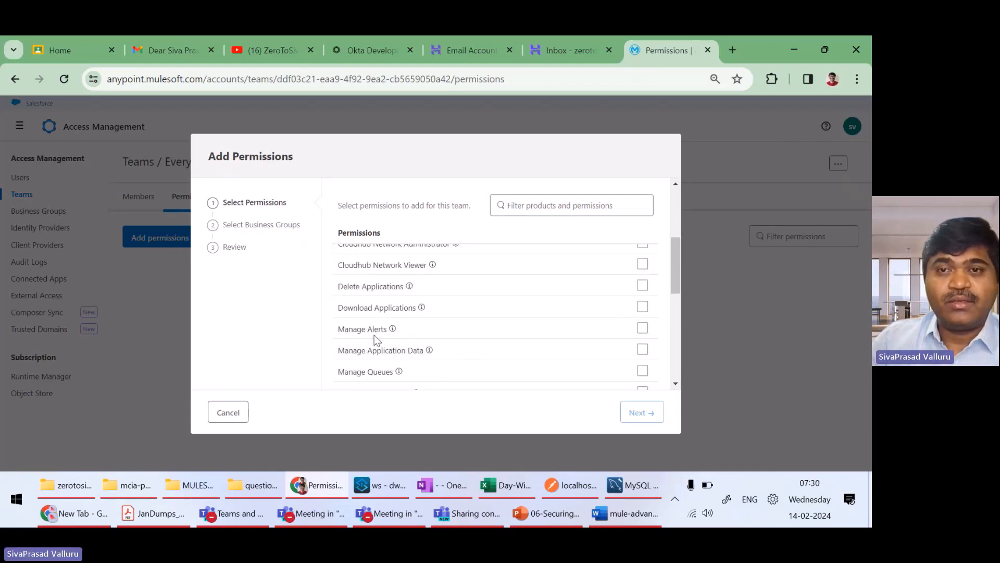
{"action": "mouse_move", "coordinate": [423, 310]}
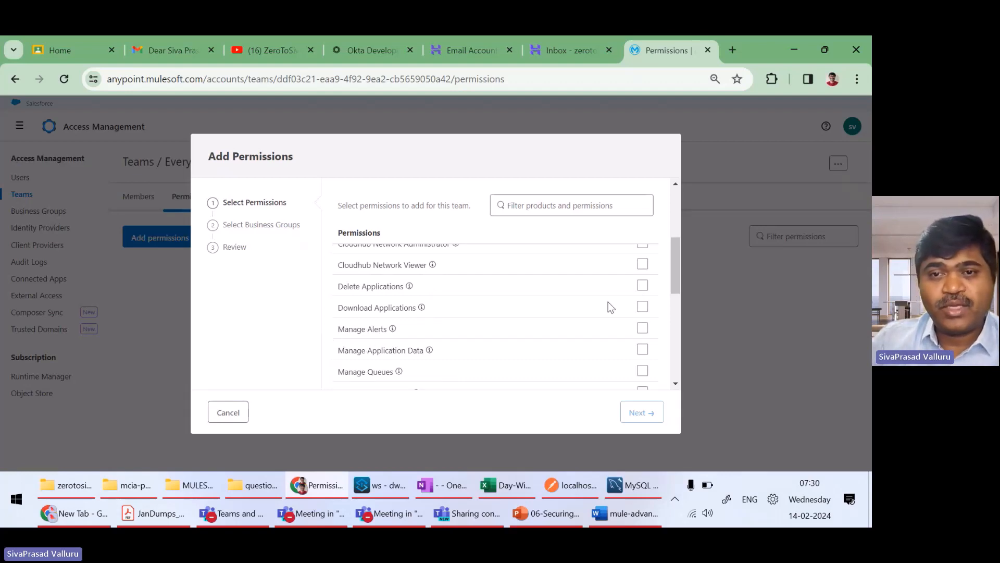
{"action": "scroll", "coordinate": [552, 345], "scroll_direction": "up", "scroll_amount": 2}
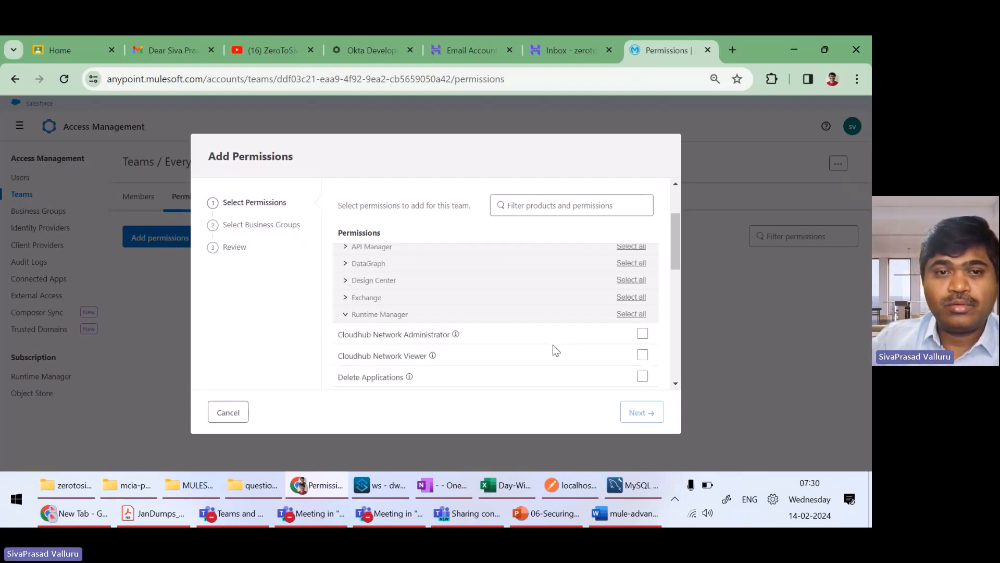
{"action": "scroll", "coordinate": [552, 345], "scroll_direction": "down", "scroll_amount": 2}
{"action": "left_click", "coordinate": [643, 286]}
{"action": "scroll", "coordinate": [471, 371], "scroll_direction": "down", "scroll_amount": 2}
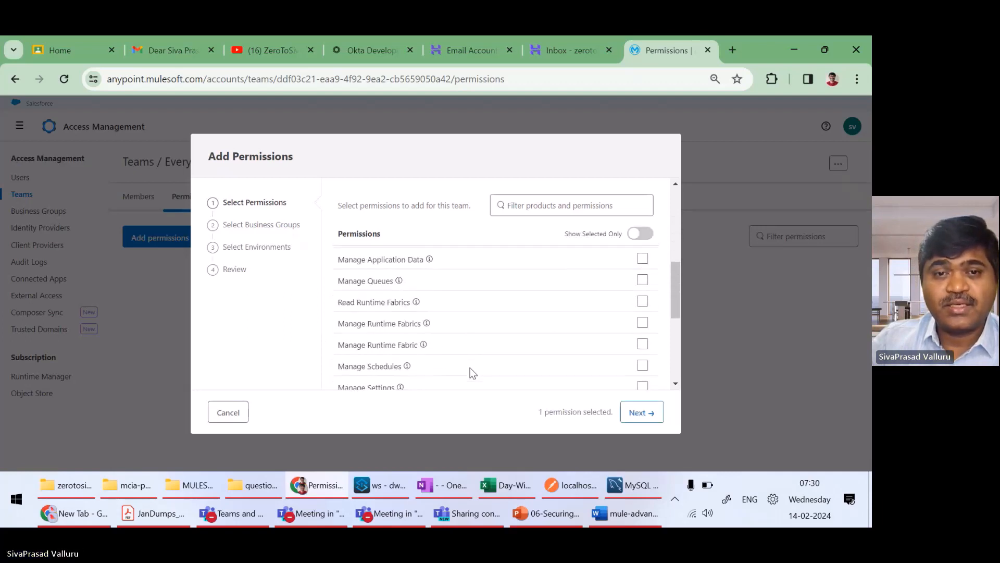
{"action": "scroll", "coordinate": [472, 371], "scroll_direction": "down", "scroll_amount": 2}
{"action": "scroll", "coordinate": [471, 371], "scroll_direction": "down", "scroll_amount": 2}
{"action": "left_click", "coordinate": [642, 290]}
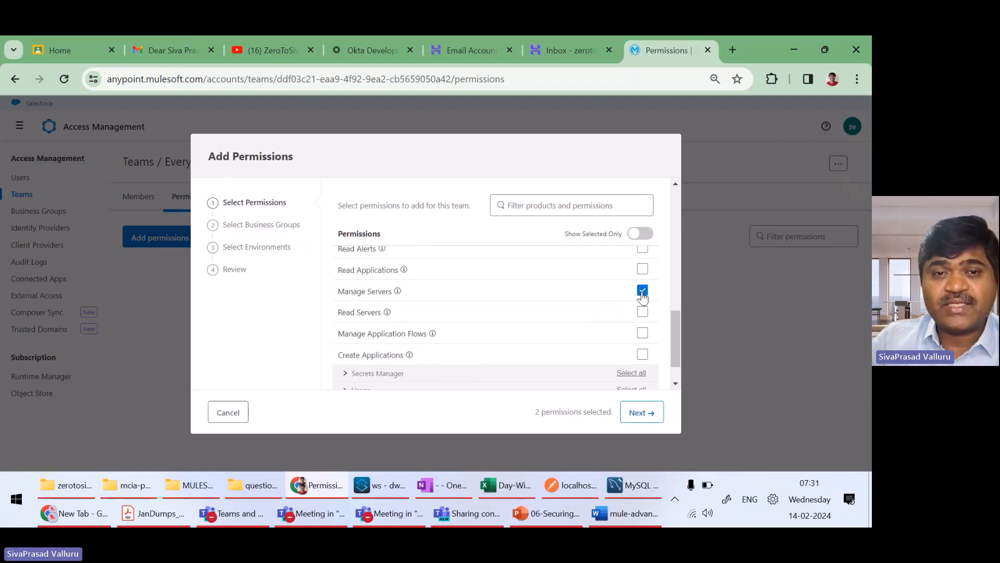
Apply the selected permissions to the sivabg1 business group's sivabg2dev environment and save them to the team.
{"action": "left_click", "coordinate": [632, 412]}
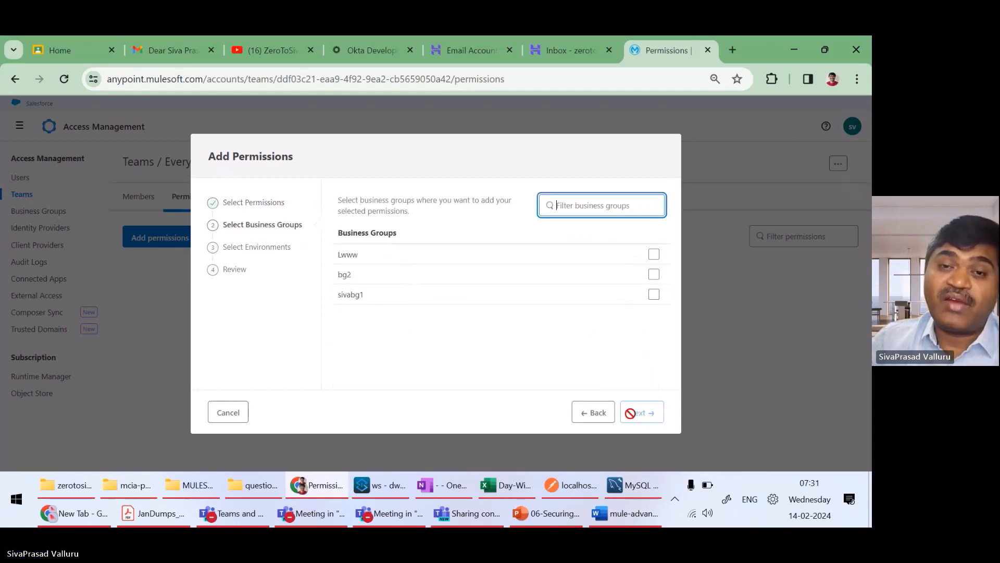
{"action": "left_click", "coordinate": [654, 294]}
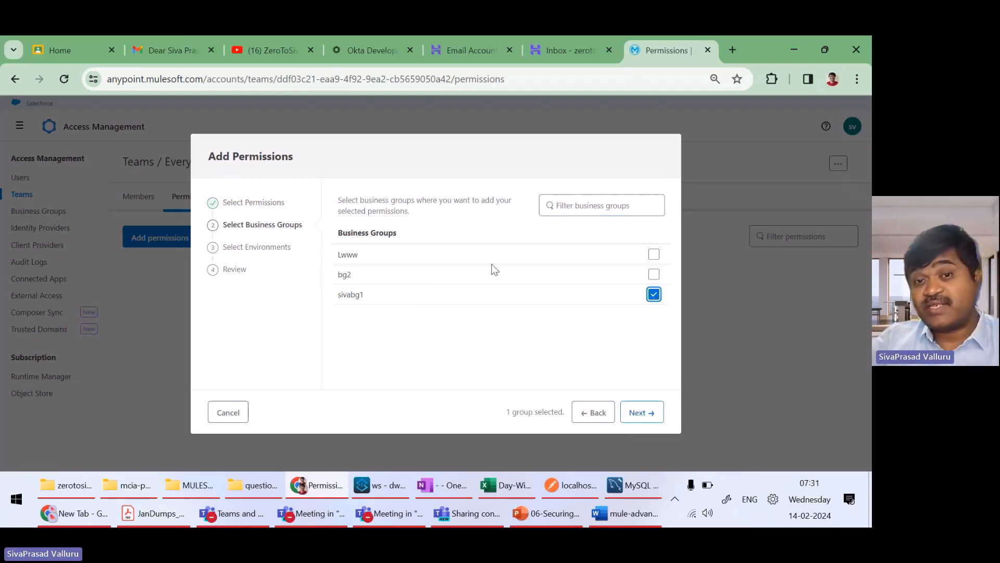
{"action": "left_click", "coordinate": [650, 415]}
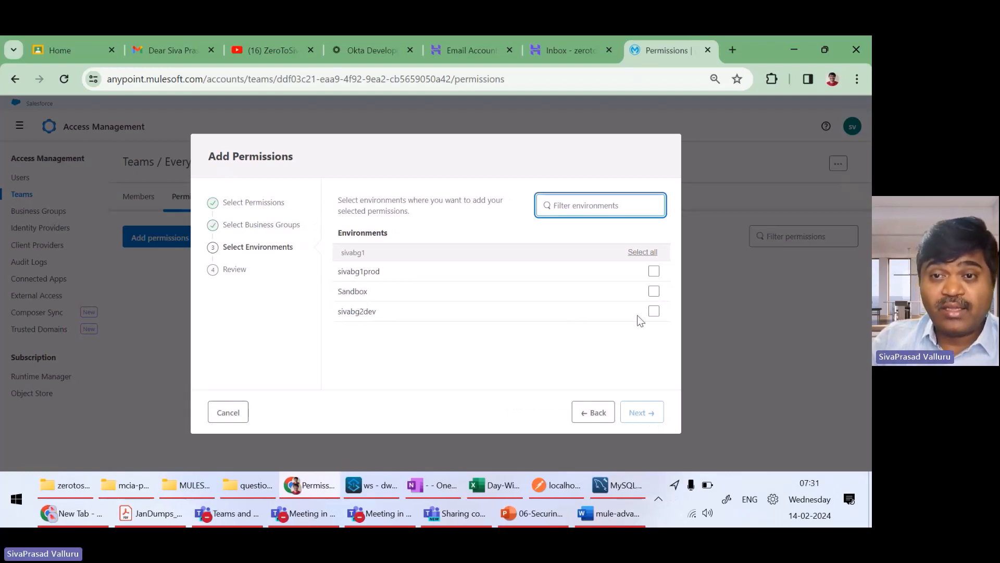
{"action": "left_click", "coordinate": [653, 315]}
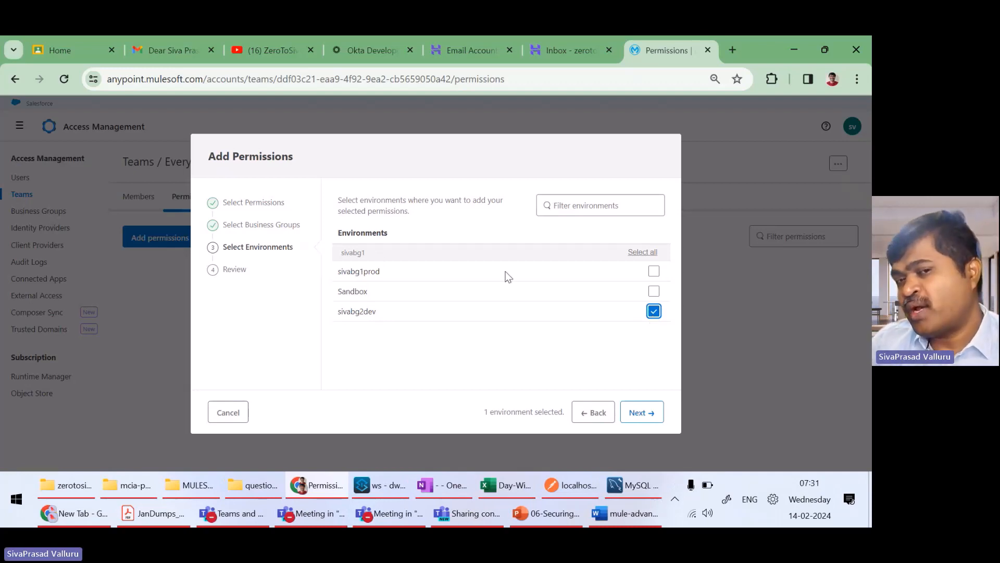
{"action": "left_click", "coordinate": [639, 412]}
{"action": "left_click", "coordinate": [652, 415]}
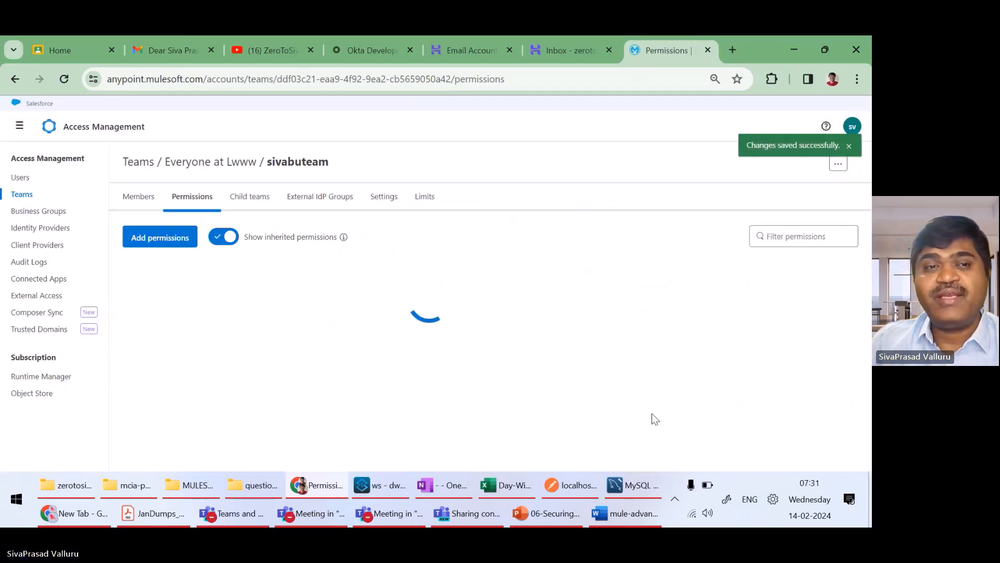
Review sivabuteam's members and the type of the Anypoint identity provider.
{"action": "left_click", "coordinate": [142, 199]}
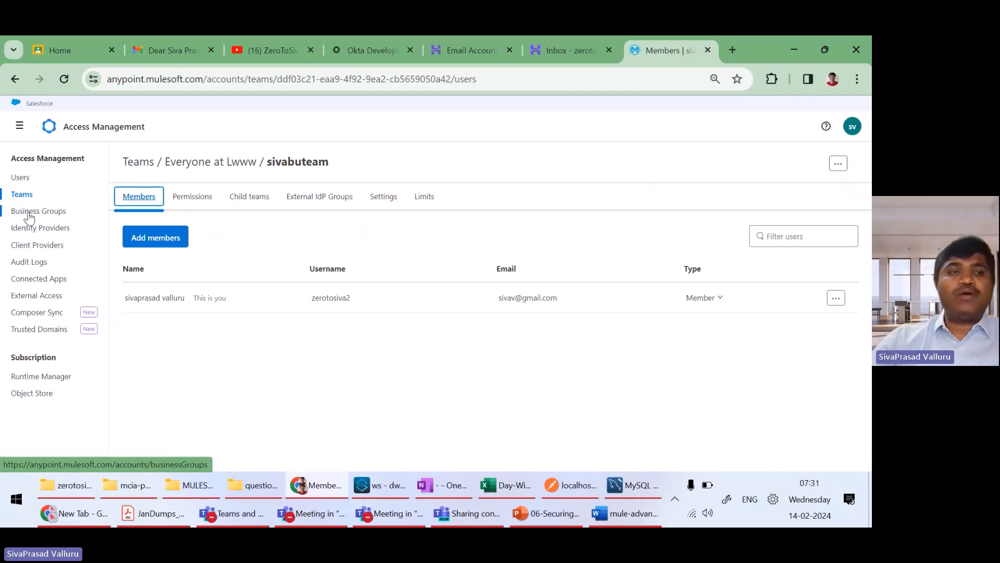
{"action": "left_click", "coordinate": [47, 232]}
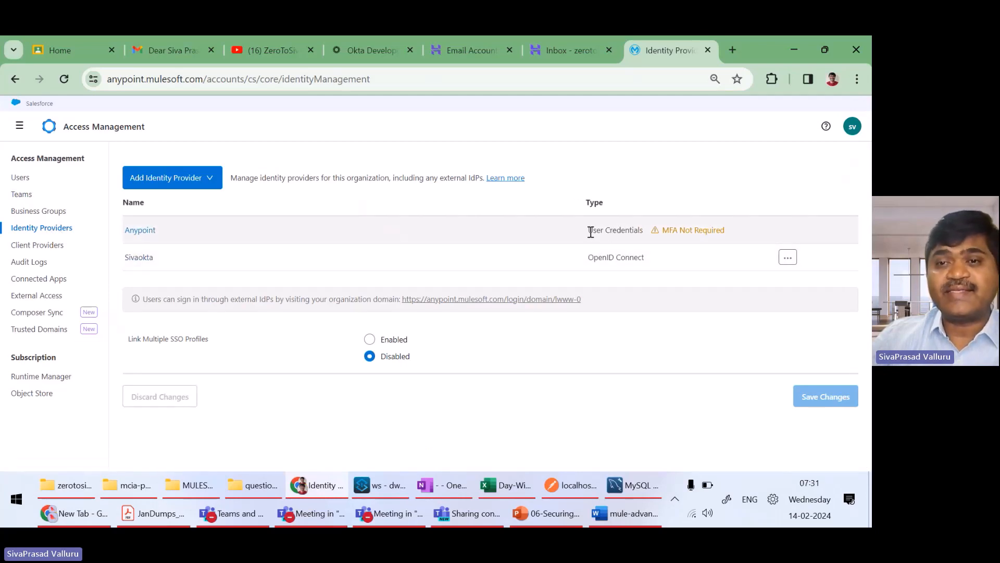
{"action": "left_click_drag", "start_coordinate": [591, 232], "coordinate": [652, 232]}
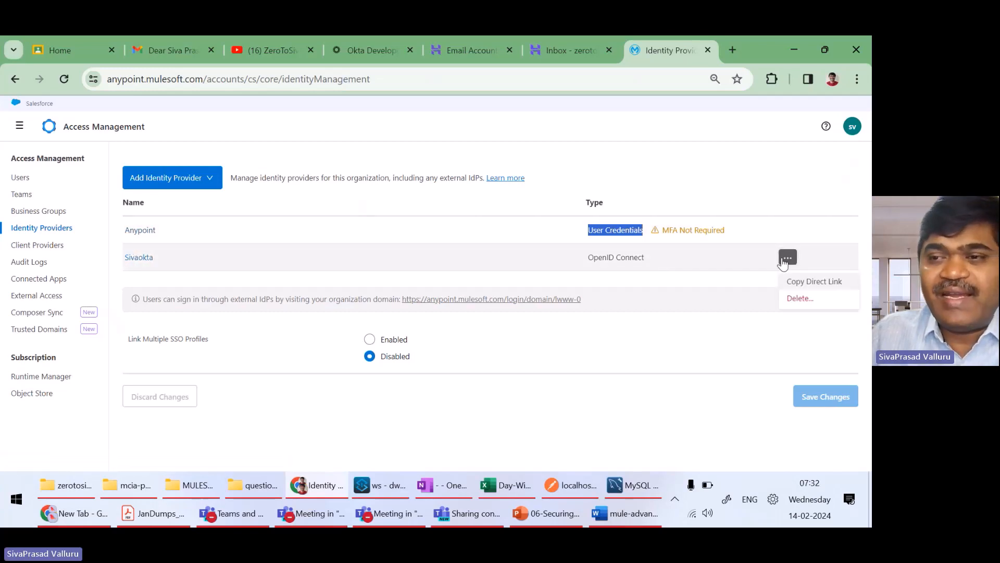
Delete the Sivaokta identity provider, entering Sivaokta as confirmation.
{"action": "left_click", "coordinate": [798, 298]}
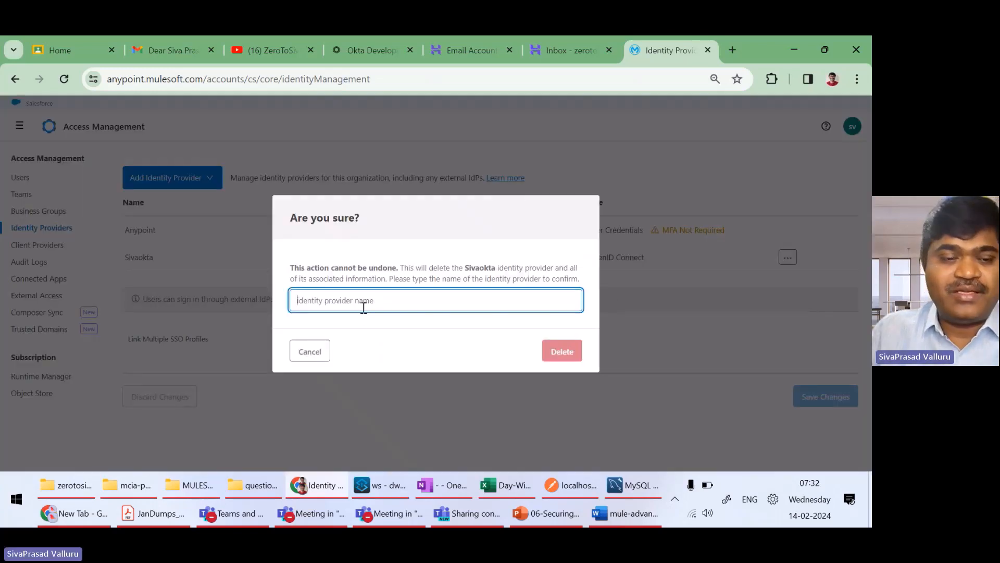
{"action": "type", "text": "Sivaokta"}
{"action": "left_click", "coordinate": [567, 353]}
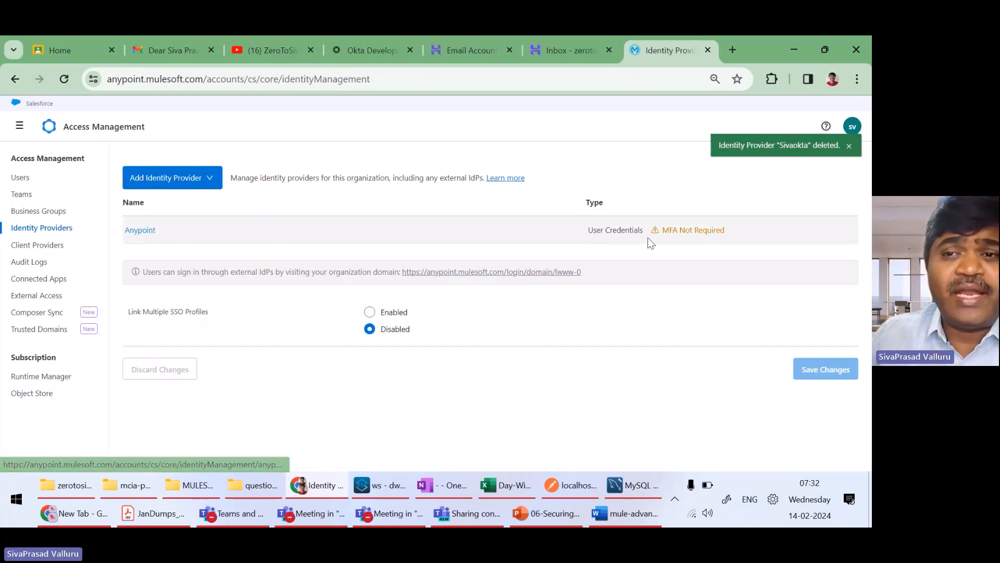
Check the remaining identity provider's type, which identity provider the listed user has, and the list of teams.
{"action": "left_click_drag", "start_coordinate": [590, 232], "coordinate": [633, 238]}
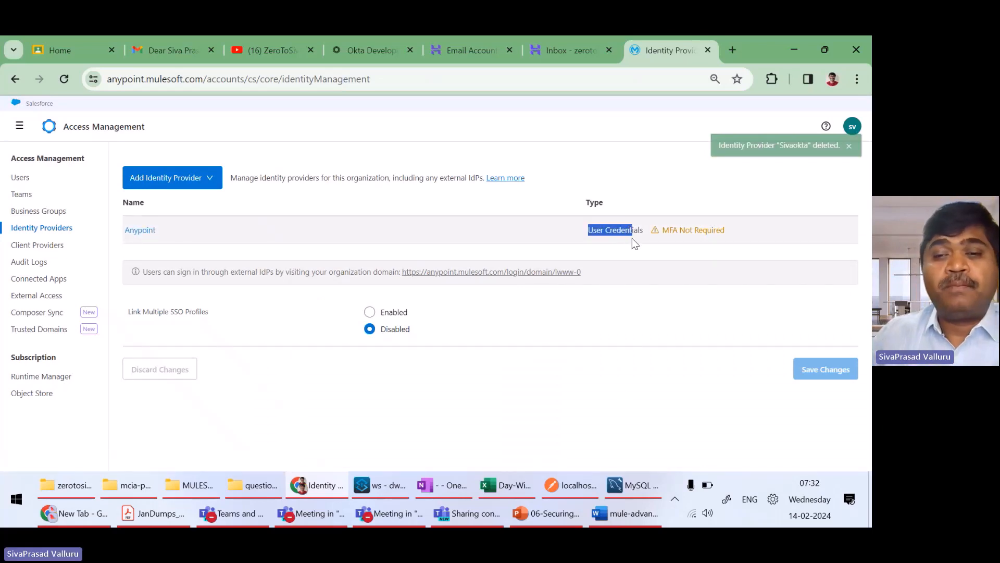
{"action": "mouse_move", "coordinate": [457, 492]}
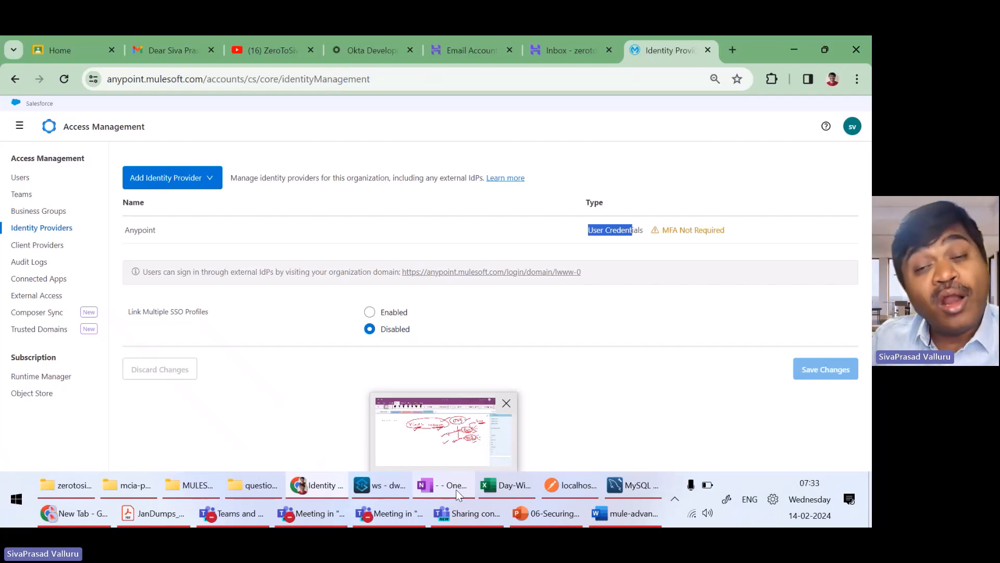
{"action": "left_click", "coordinate": [21, 178]}
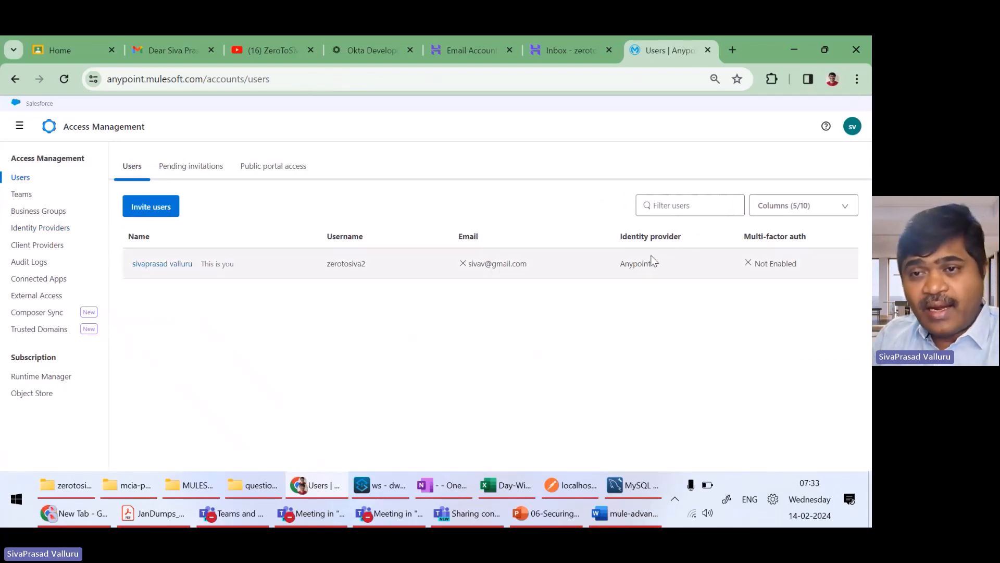
{"action": "double_click", "coordinate": [637, 263]}
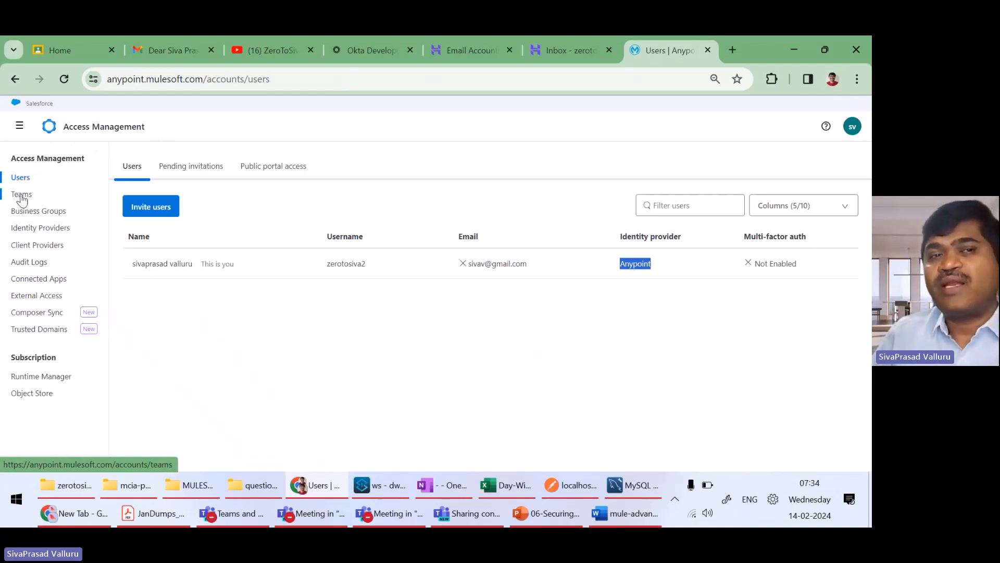
{"action": "left_click", "coordinate": [21, 196]}
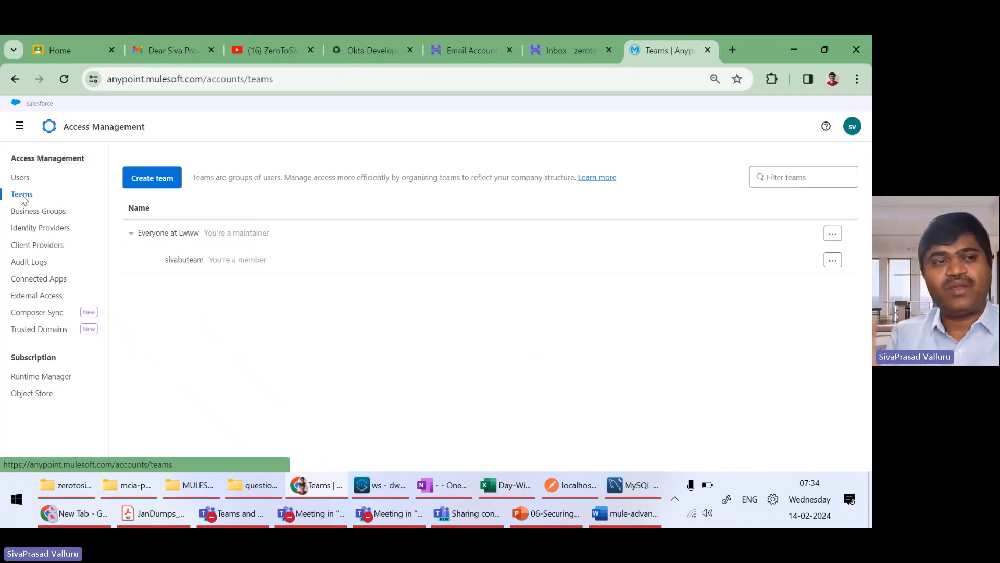
{"action": "left_click", "coordinate": [42, 228]}
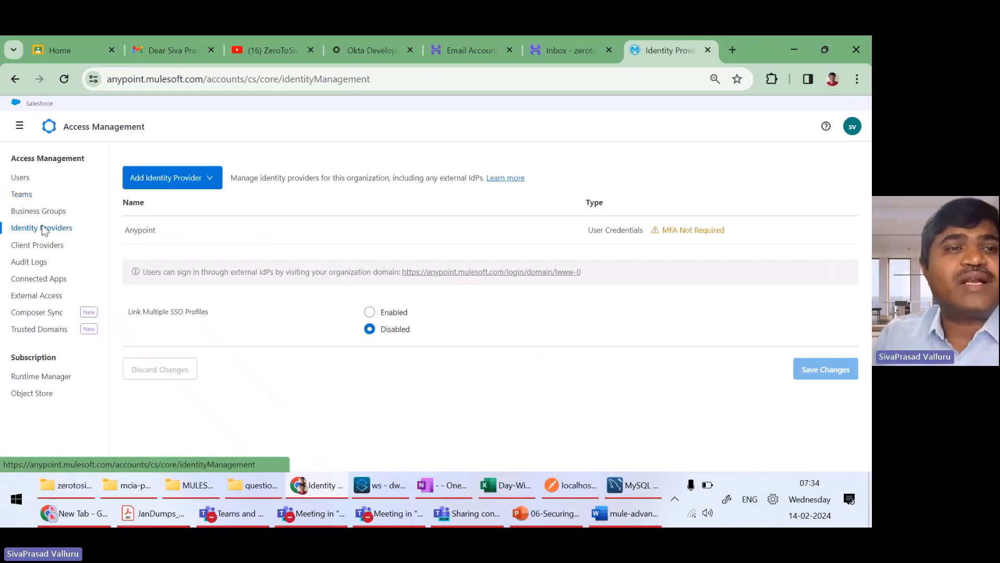